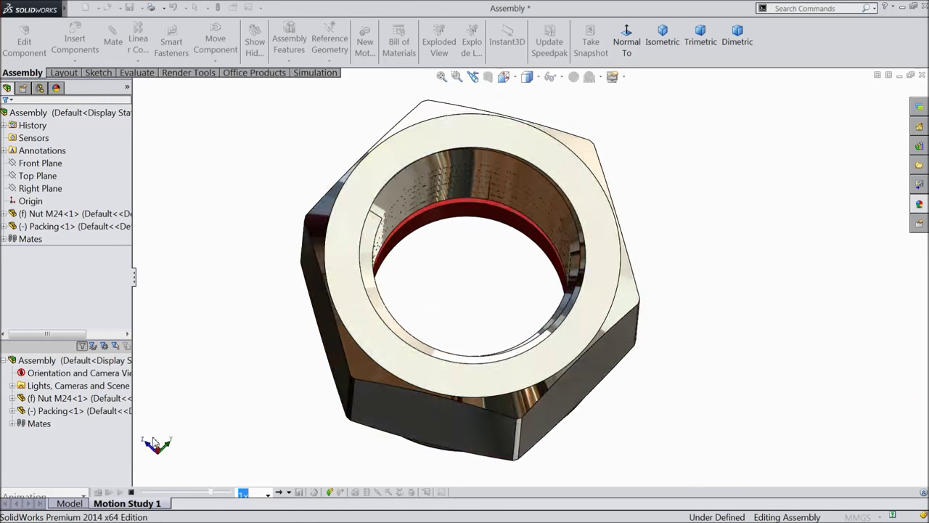
left_click(133, 492)
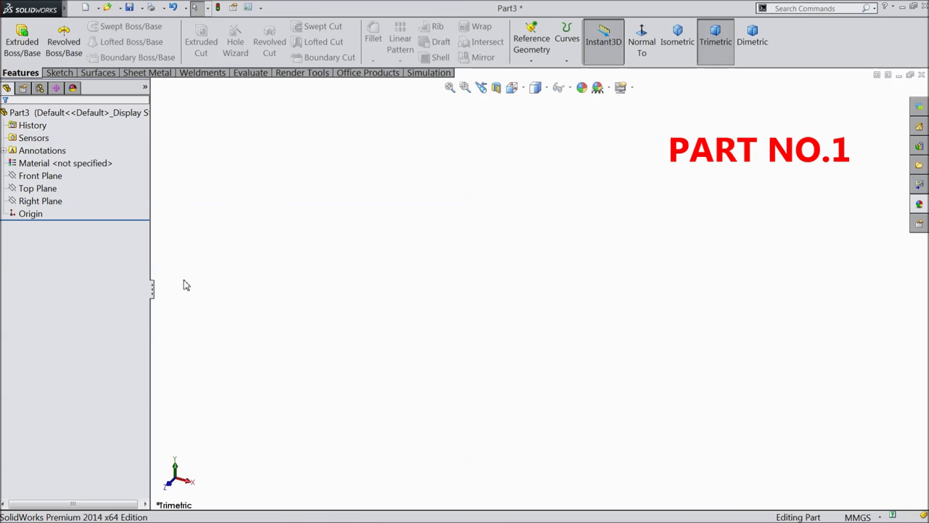
Sketch a six-sided inscribed-circle polygon centred on the origin of the Right Plane, about 150 mm across flats
left_click(40, 201)
left_click(58, 191)
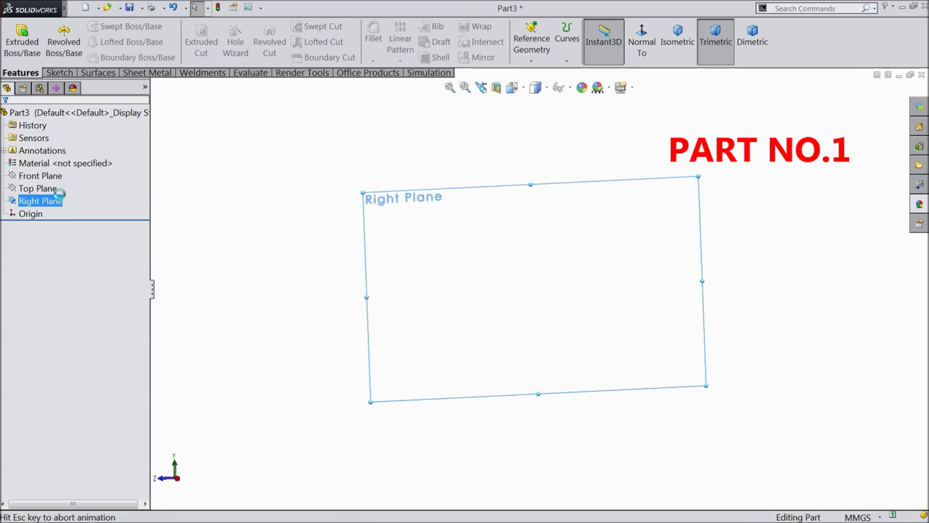
left_click(61, 74)
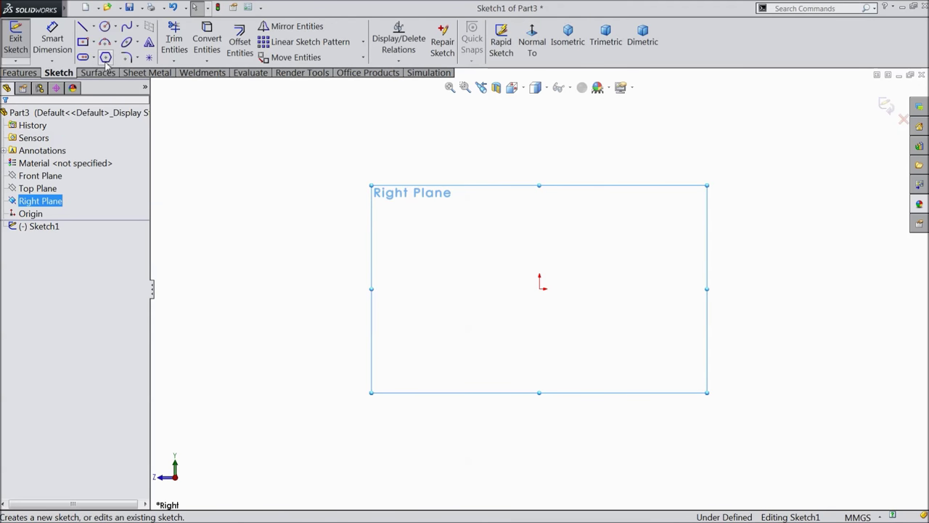
left_click(105, 58)
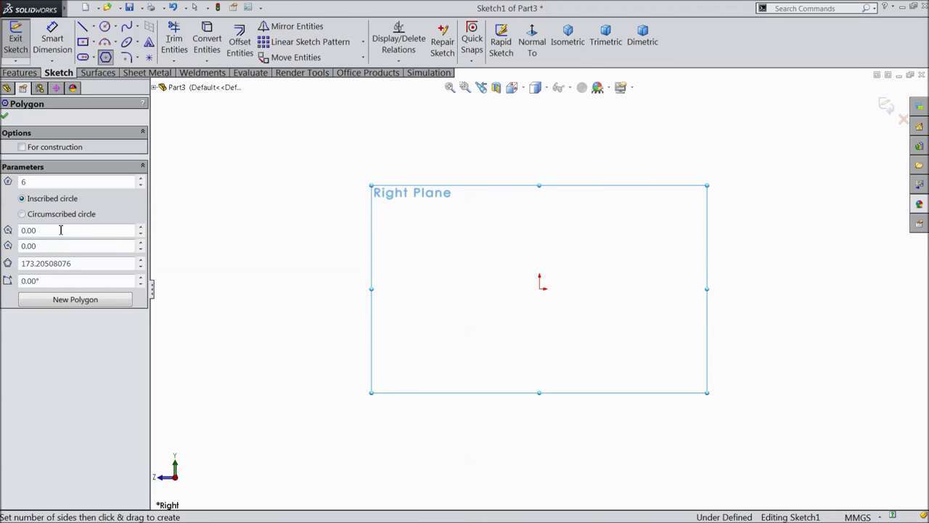
left_click(26, 183)
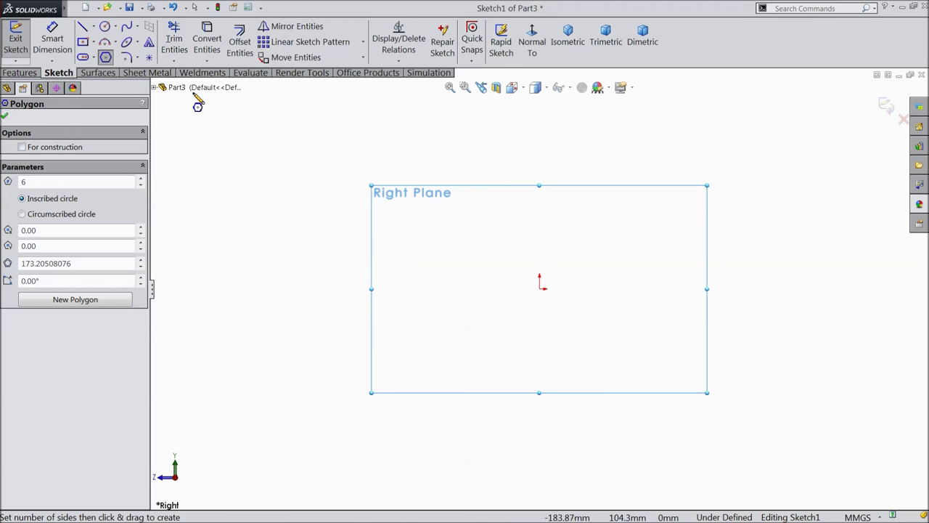
mouse_move(541, 287)
left_mouse_down()
mouse_move(547, 152)
mouse_move(540, 126)
left_mouse_up()
right_click(446, 113)
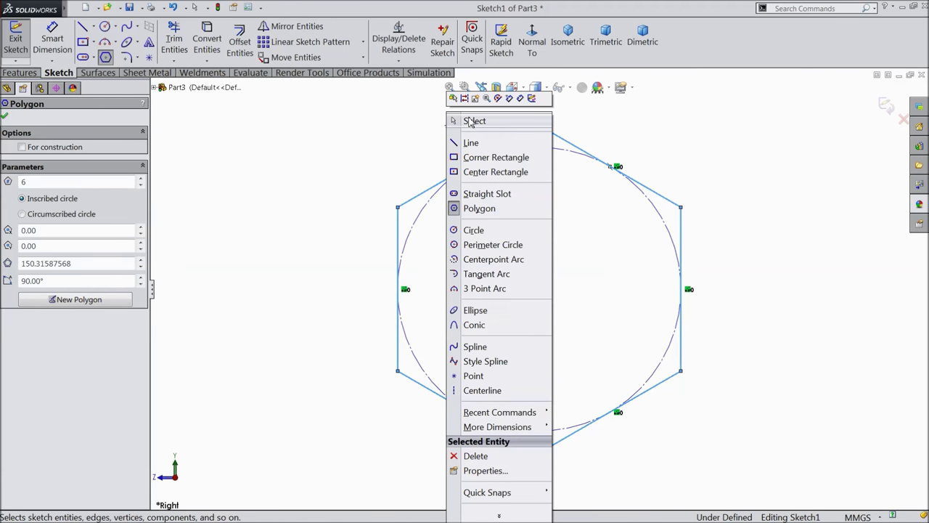
left_click(472, 122)
Make one side of the hexagon vertical and dimension the distance across its two vertical flats as 32 mm
left_click(399, 247)
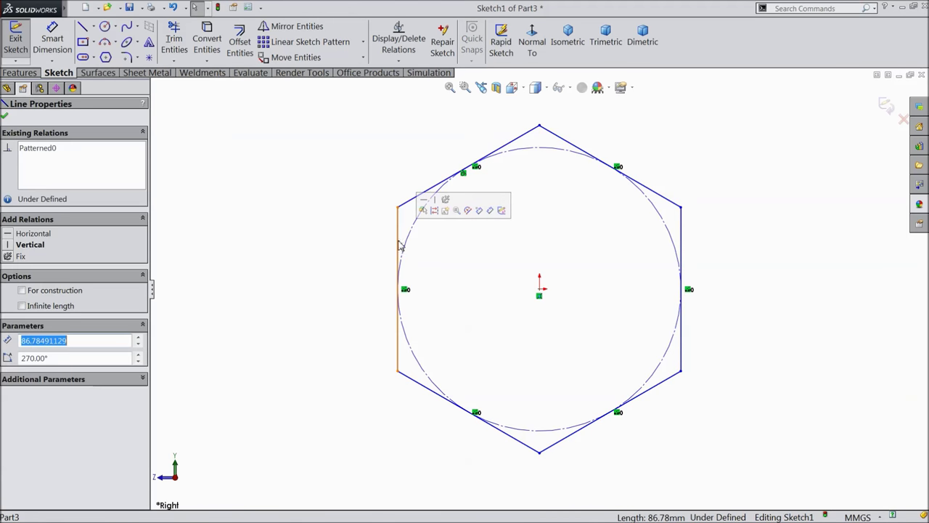
left_click(435, 209)
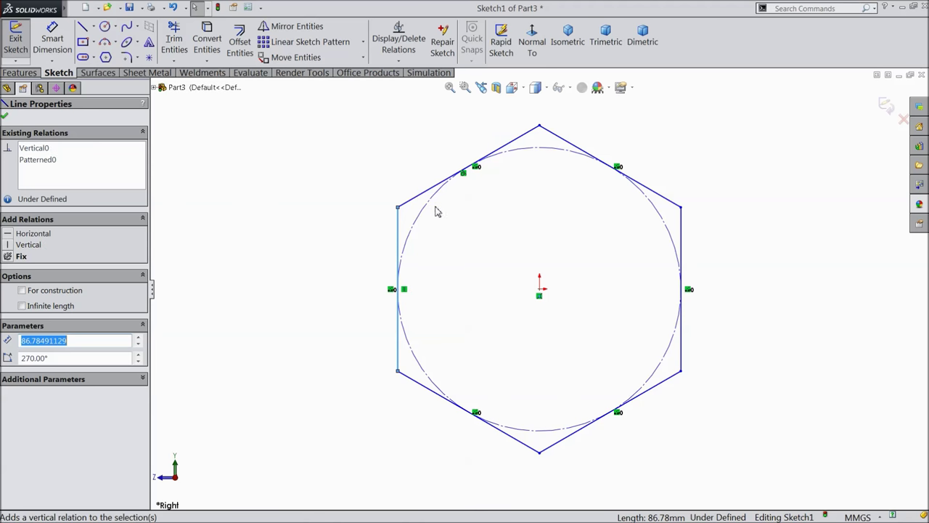
left_click(52, 40)
left_click(403, 229)
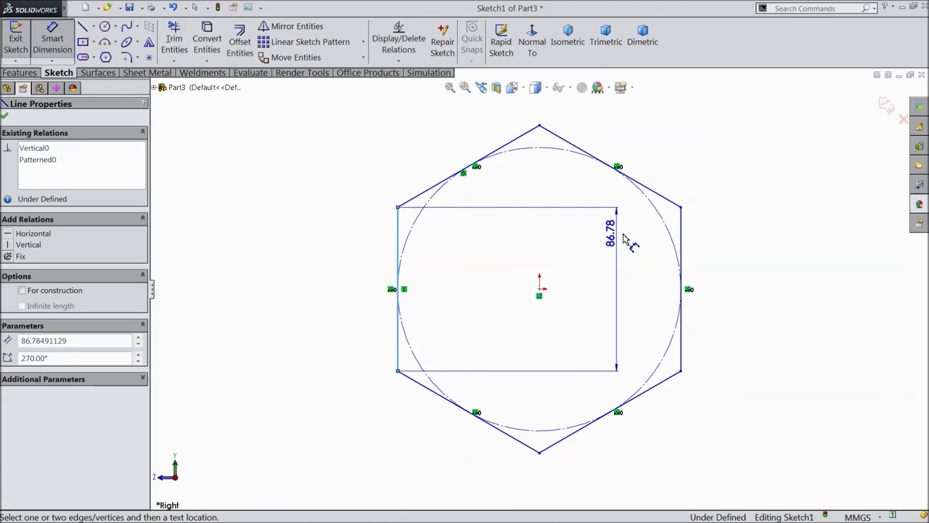
left_click(682, 240)
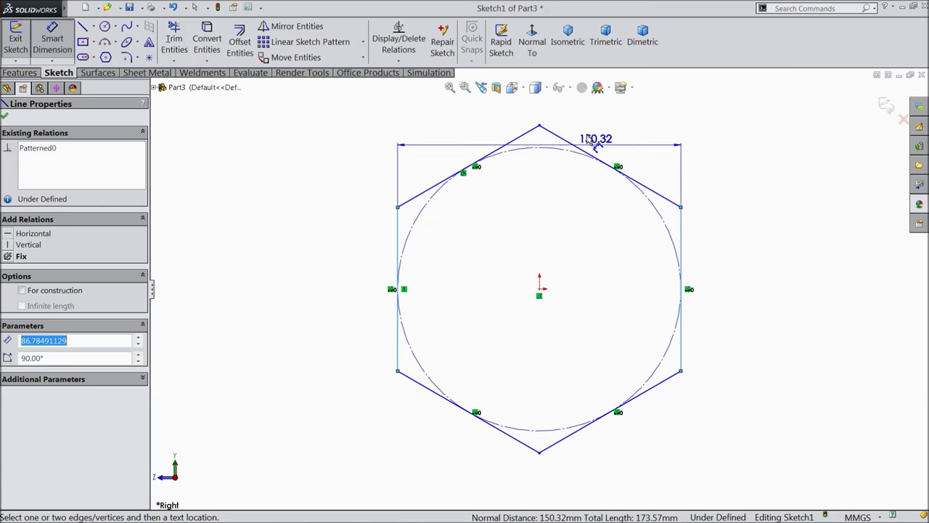
left_click(545, 116)
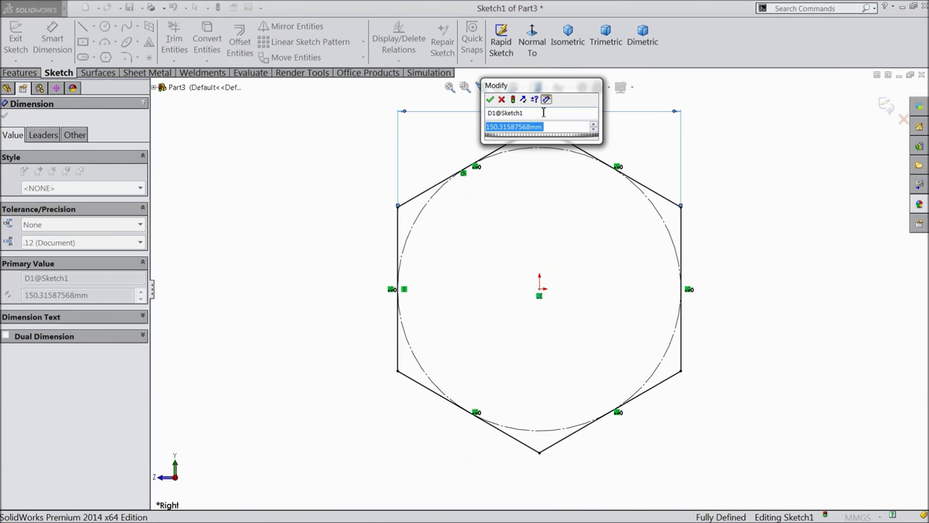
type("32")
left_click(492, 100)
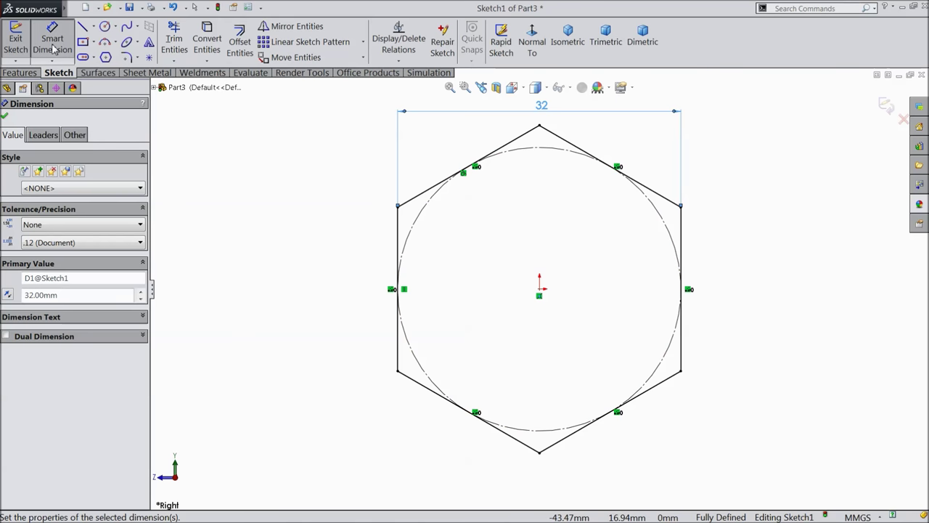
Extrude the hexagon sketch as a blind boss 23 mm deep
left_click(21, 73)
left_click(21, 47)
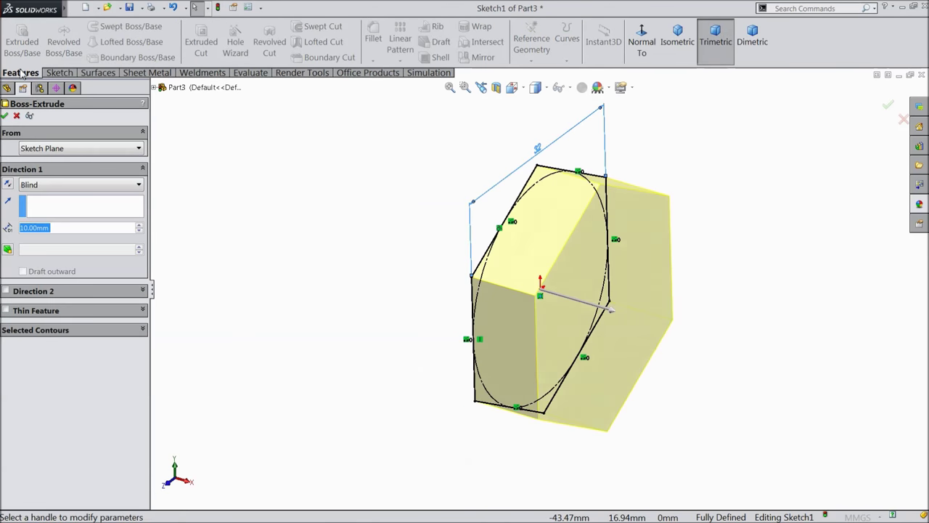
type("23")
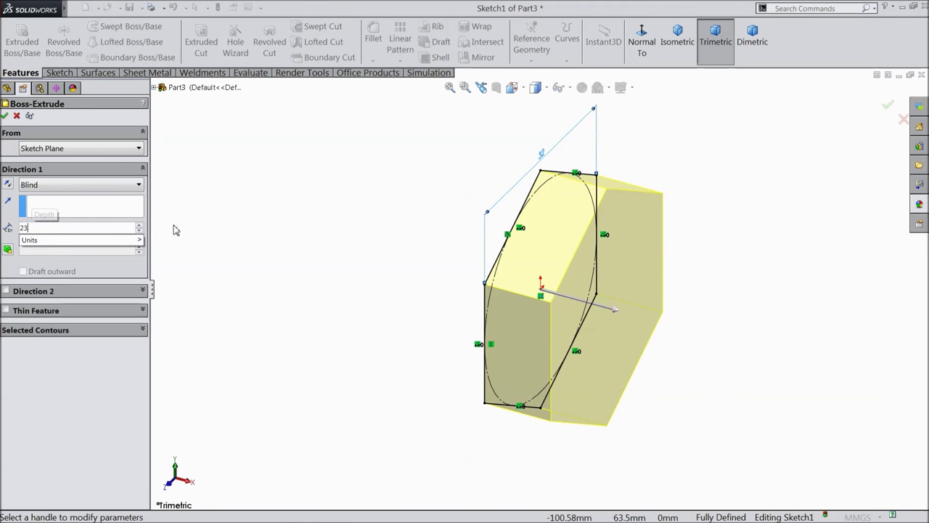
key("Return")
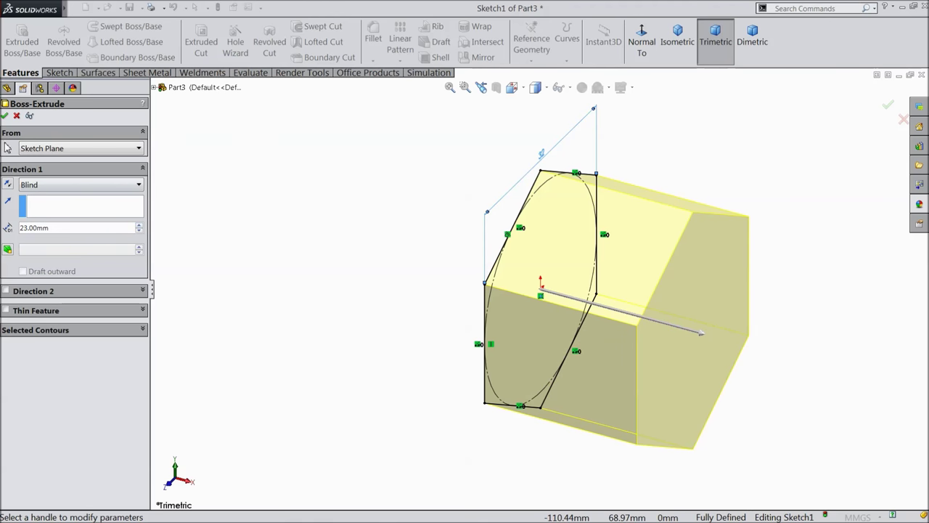
left_click(6, 116)
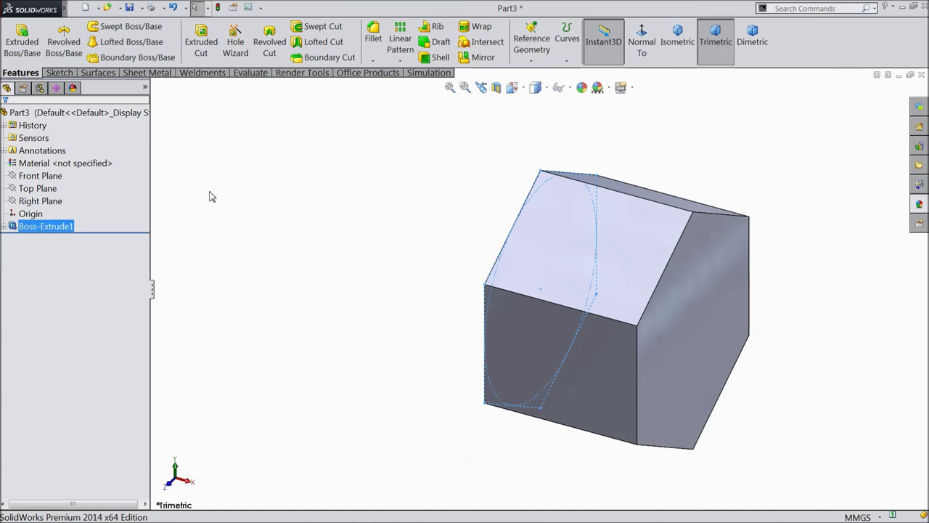
left_click(241, 228)
Sketch a circle about 37 mm in diameter, centred on the origin, on the hexagonal end face opposite the Right Plane
middle_click_drag(354, 316, 409, 348)
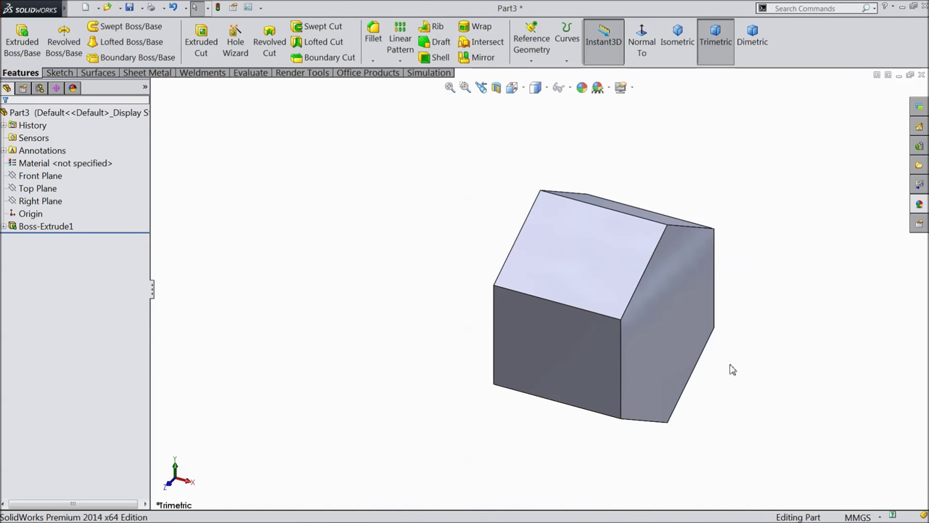
left_click(668, 336)
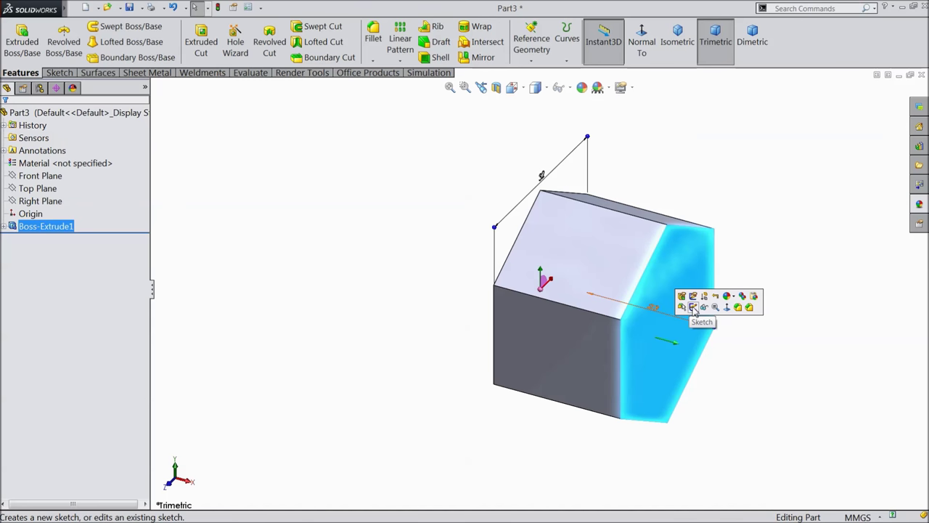
left_click(694, 307)
left_click(643, 51)
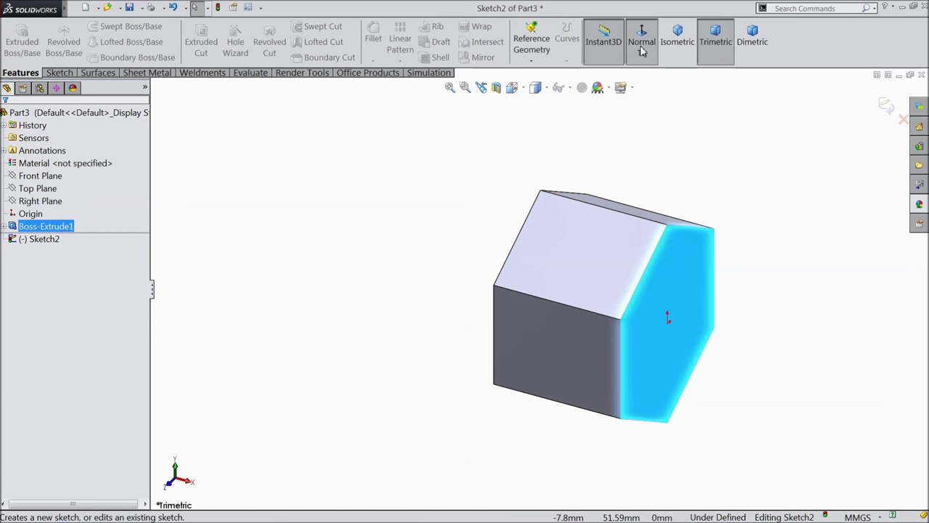
left_click(70, 73)
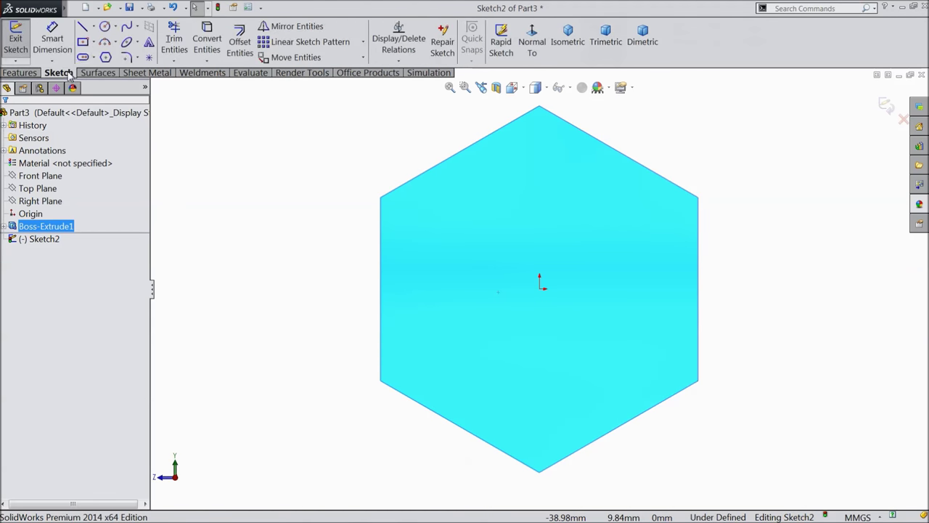
left_click(104, 27)
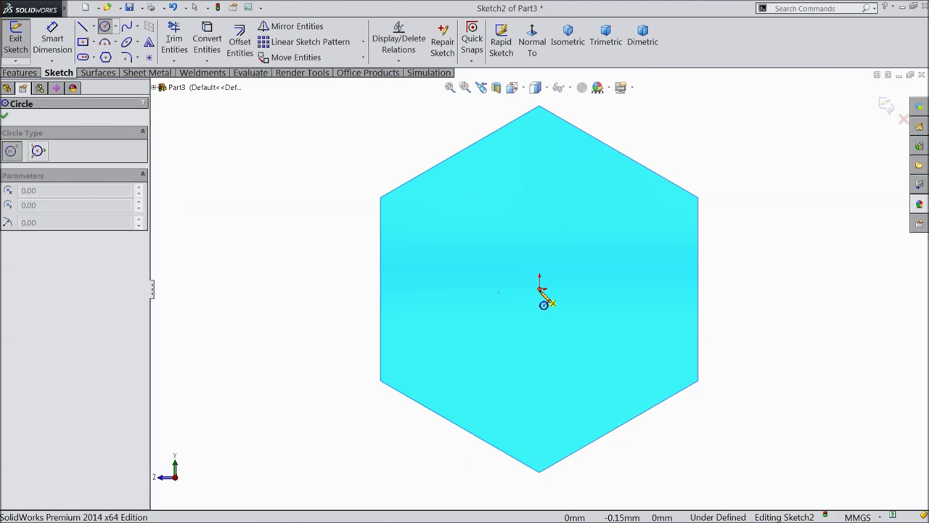
left_click(539, 288)
left_click(430, 154)
Dimension the circle's diameter as 36.6 mm
left_click(52, 40)
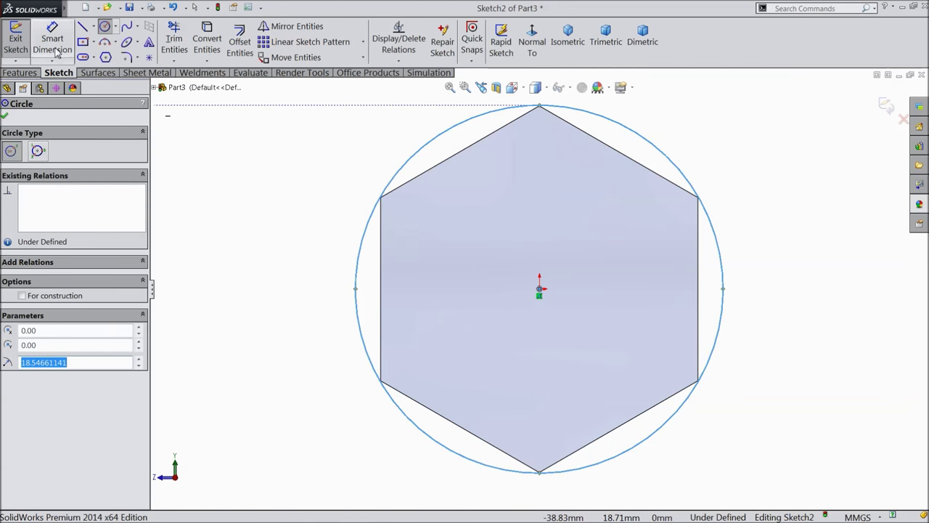
left_click(363, 278)
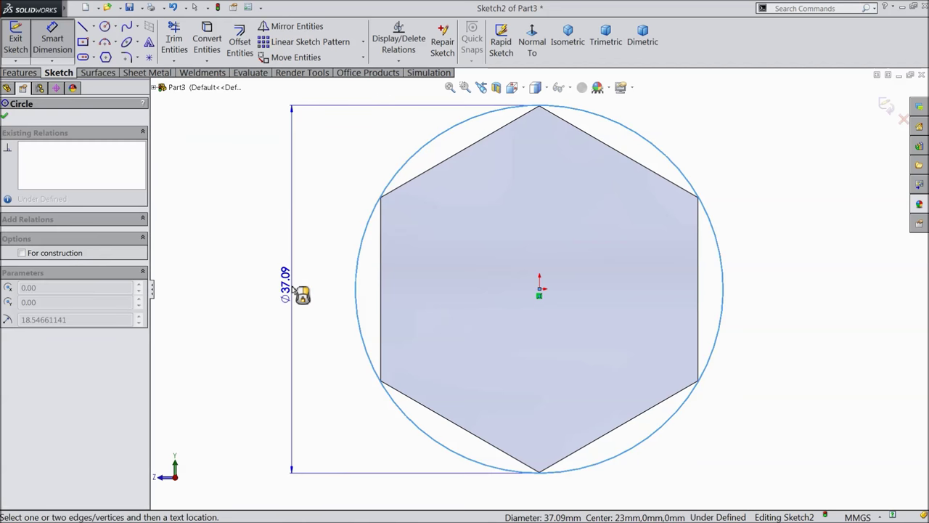
left_click(296, 290)
type("36.")
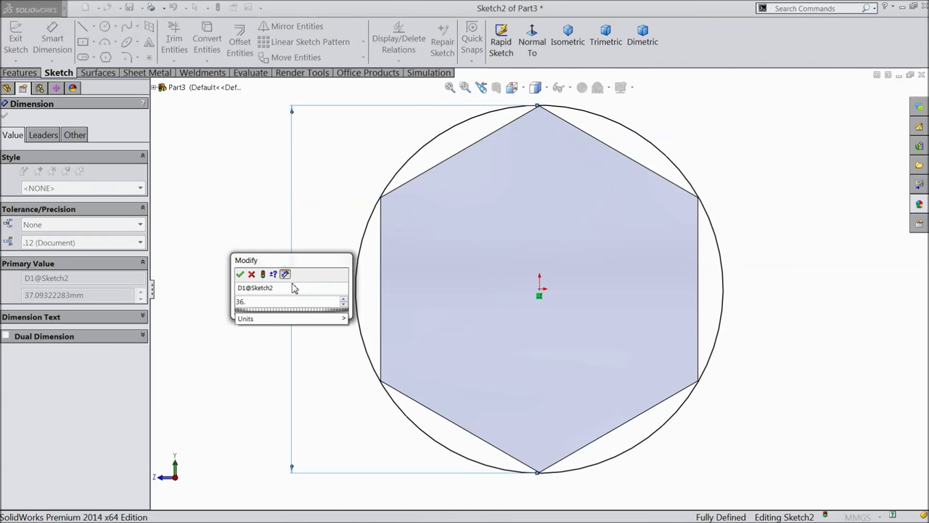
type("6")
left_click(240, 274)
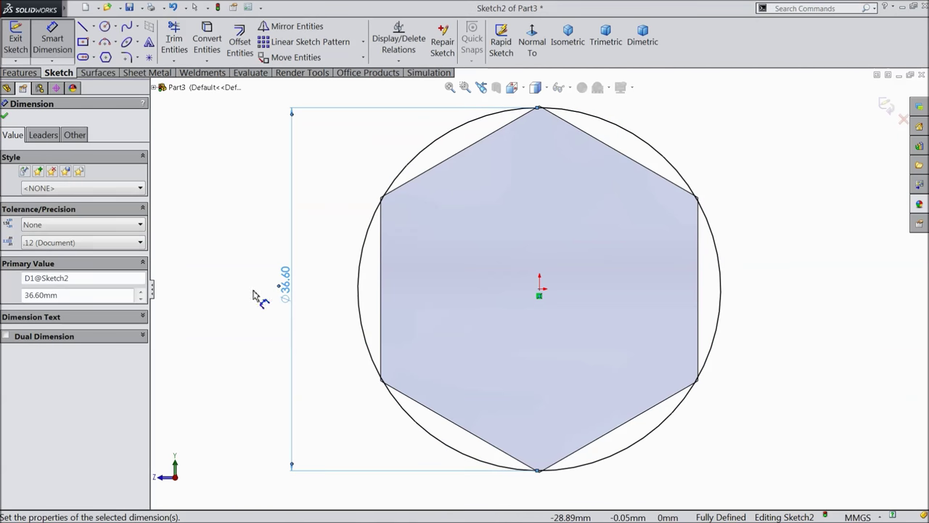
left_click(5, 116)
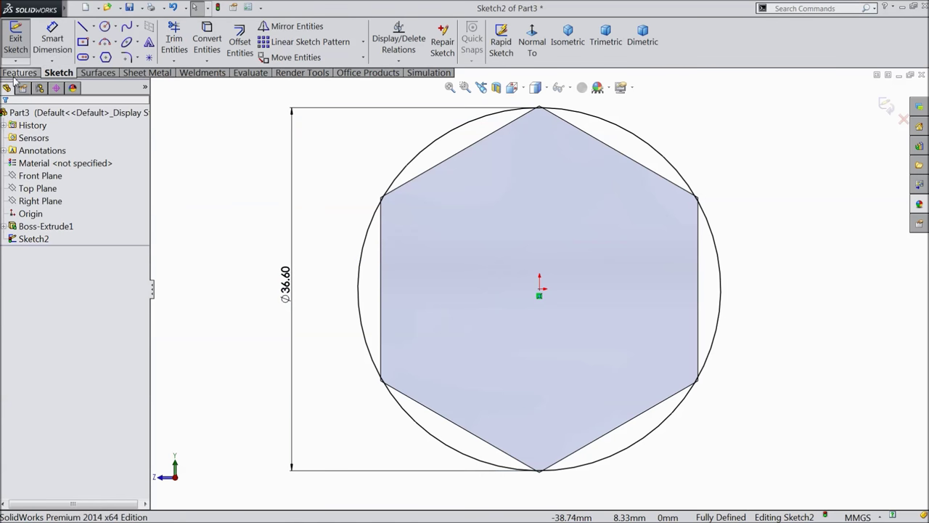
Cut away the hexagon's corners outside the circle with a 23 mm blind Extruded Cut, flipping the side to cut
left_click(20, 73)
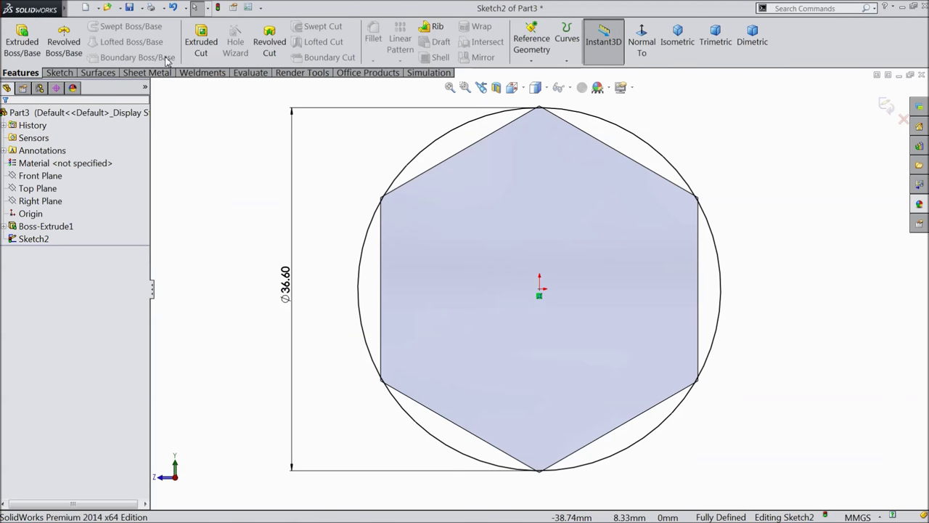
left_click(201, 43)
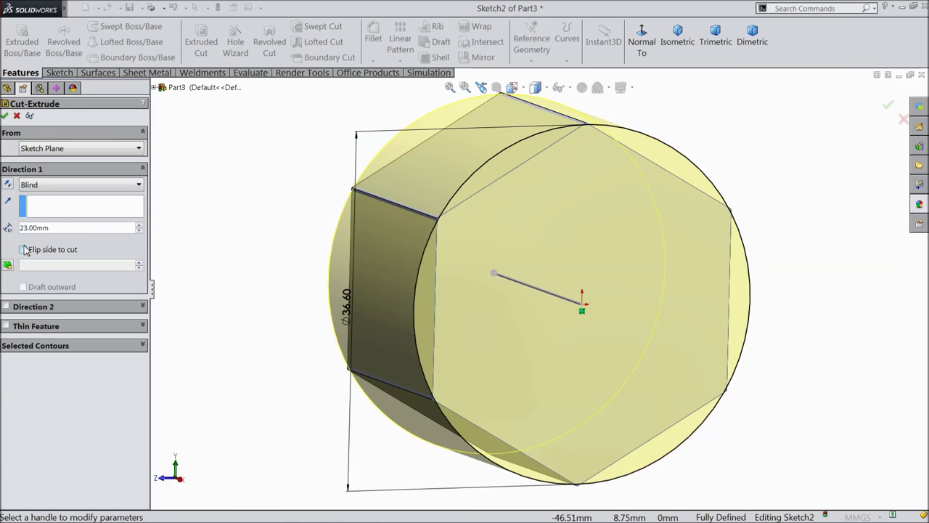
left_click(24, 250)
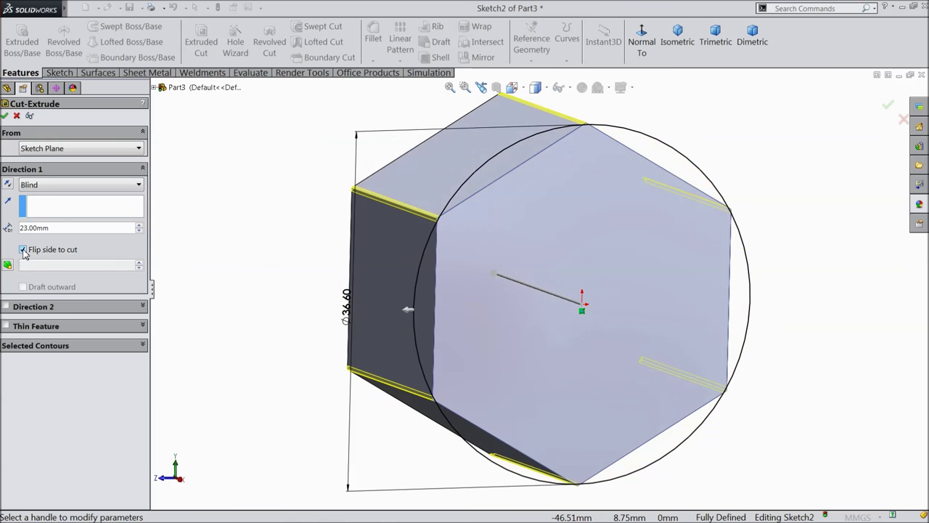
middle_click_drag(268, 293, 264, 286)
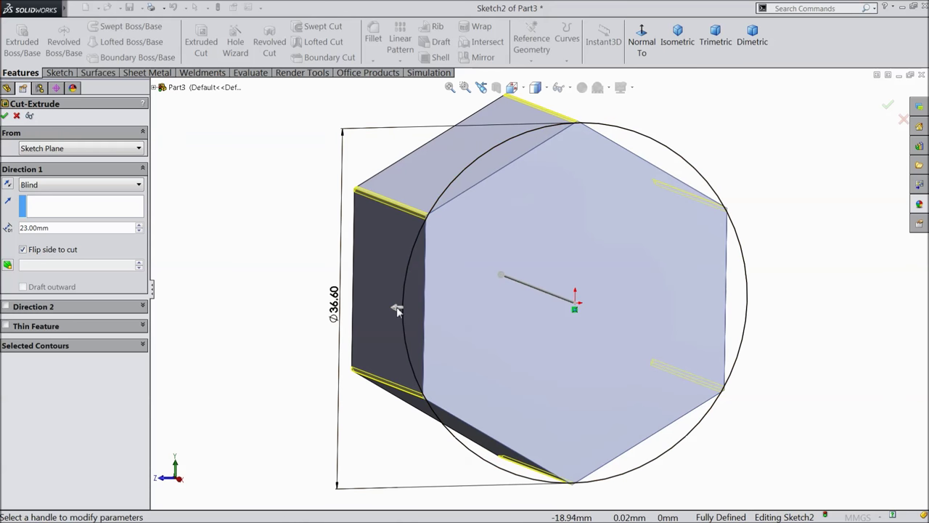
left_click(5, 116)
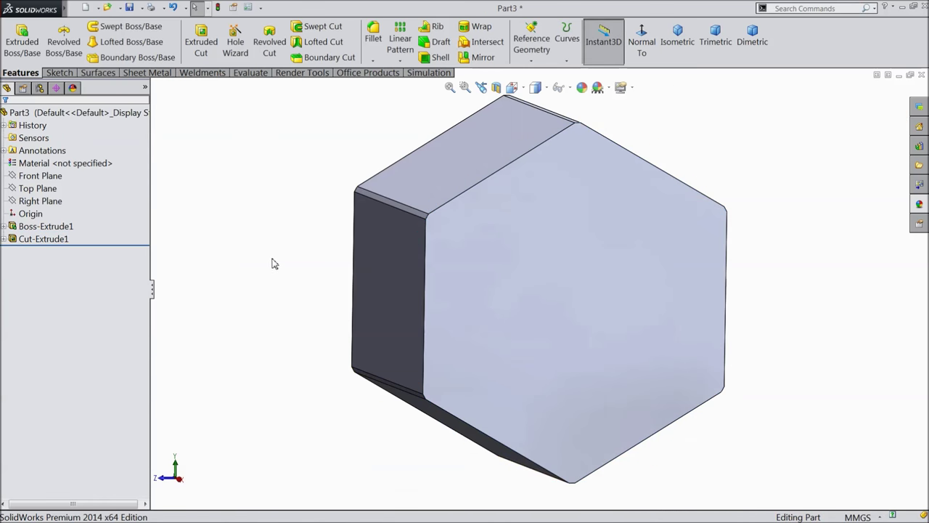
Sketch a circle about 28 mm in diameter, centred on the origin, on the hexagonal end face at the other end of the nut
middle_click_drag(274, 262, 317, 279)
scroll(535, 253, "down", 3)
scroll(532, 258, "up", 5)
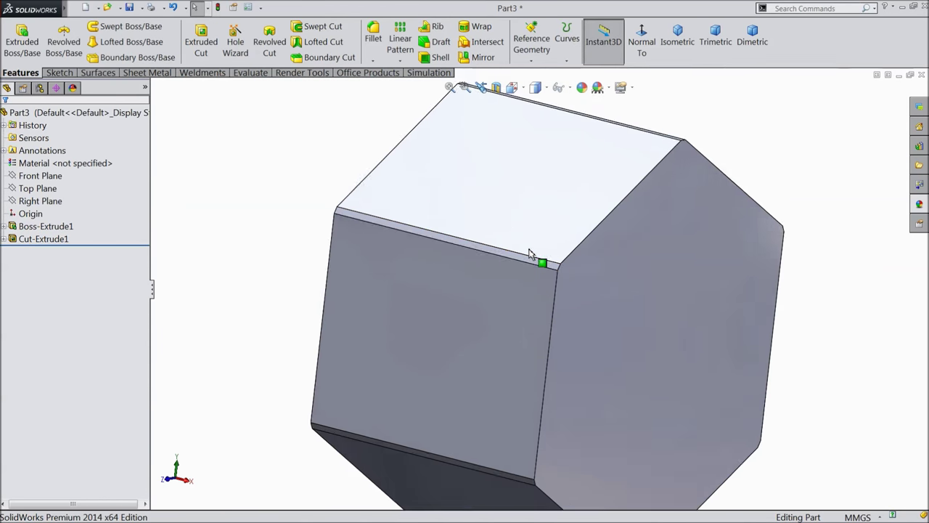
scroll(616, 351, "down", 4)
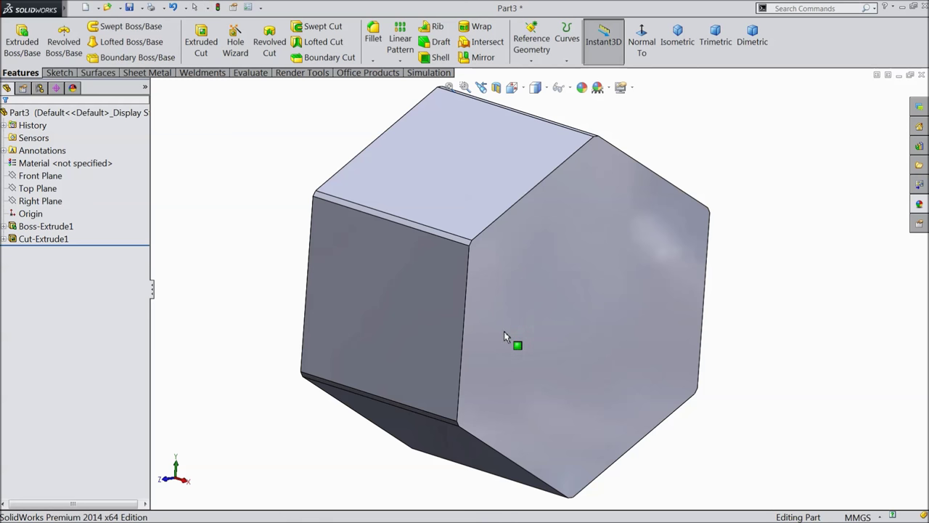
middle_click_drag(507, 336, 602, 357)
left_click(458, 288)
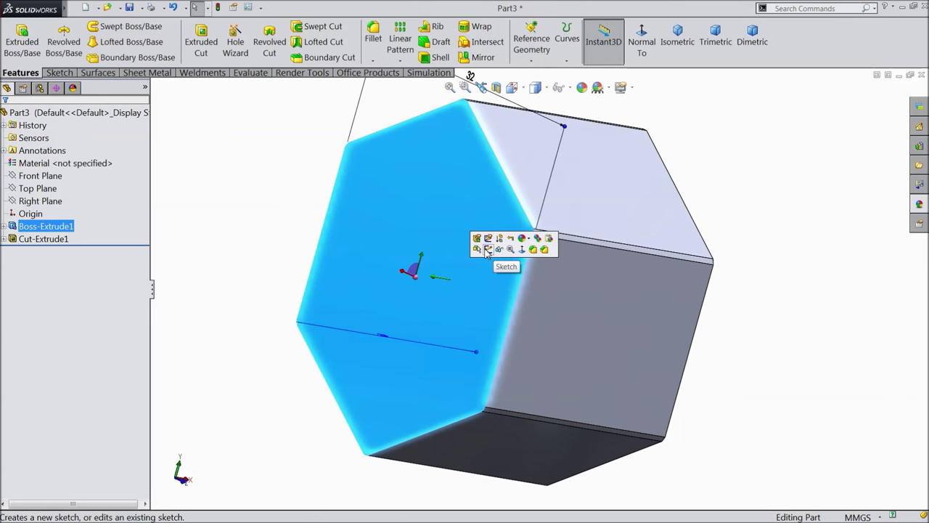
left_click(487, 249)
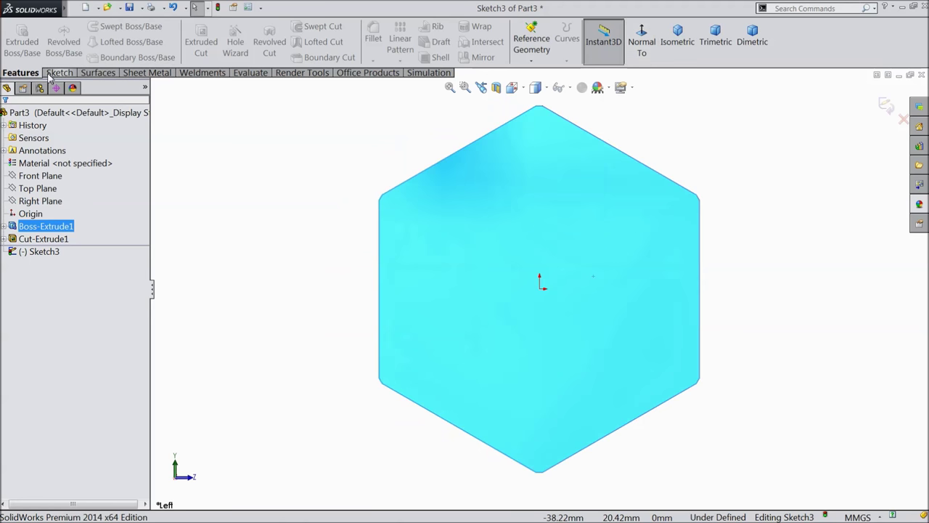
left_click(49, 73)
left_click(105, 26)
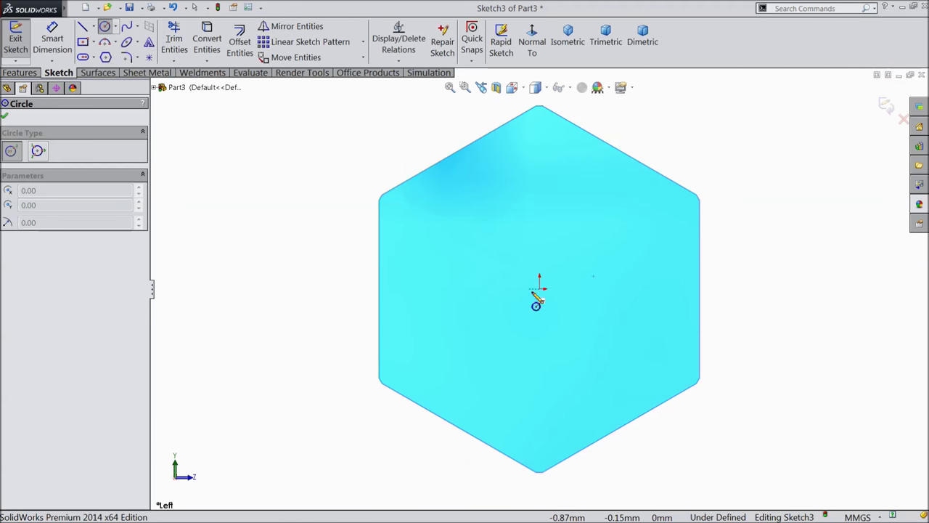
left_click(540, 290)
left_click(428, 206)
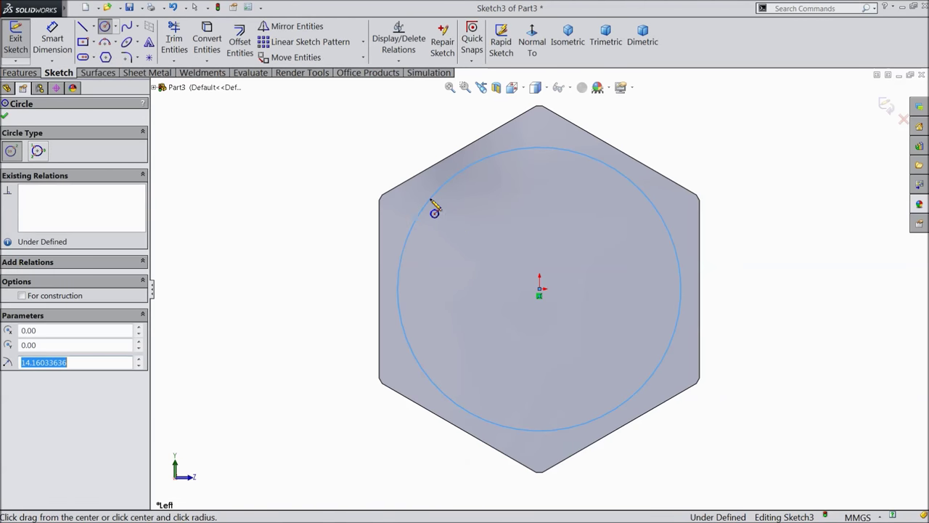
Dimension the new circle's diameter as 31.5 mm
left_click(53, 41)
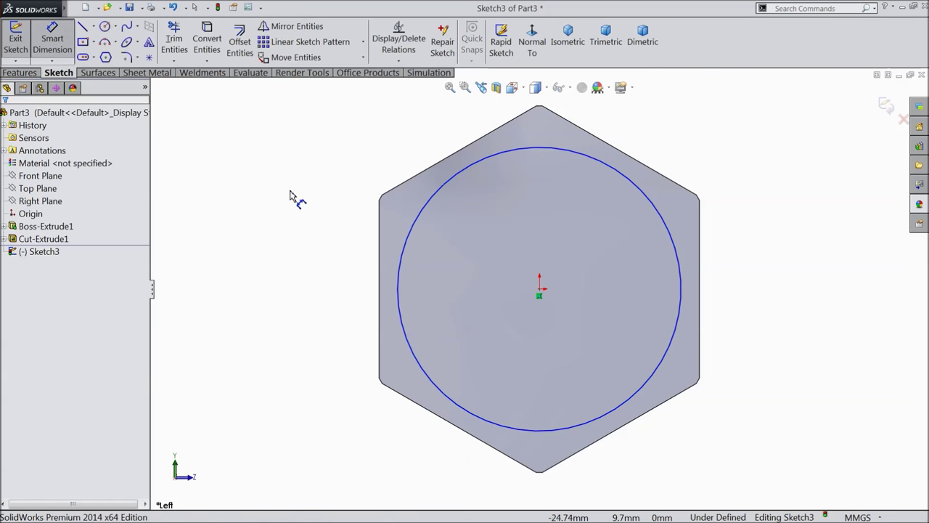
left_click(401, 296)
left_click(336, 283)
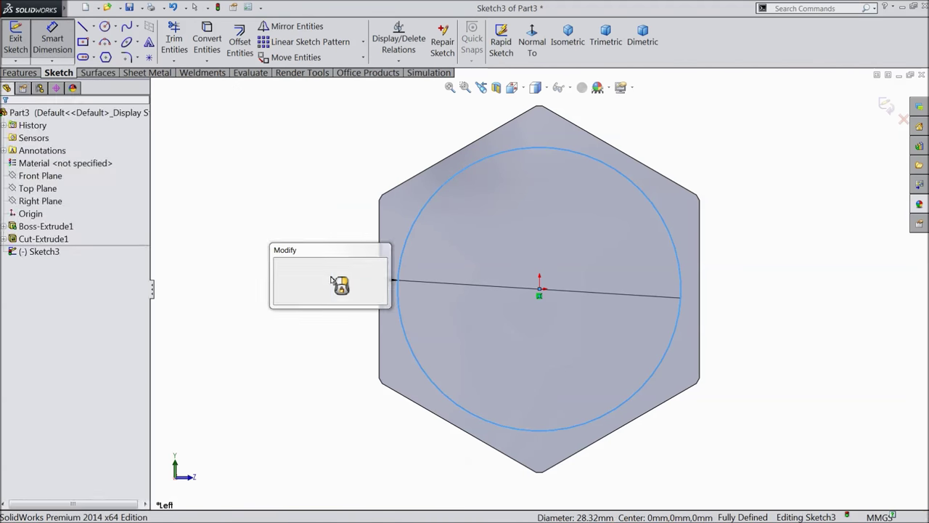
type("31.5")
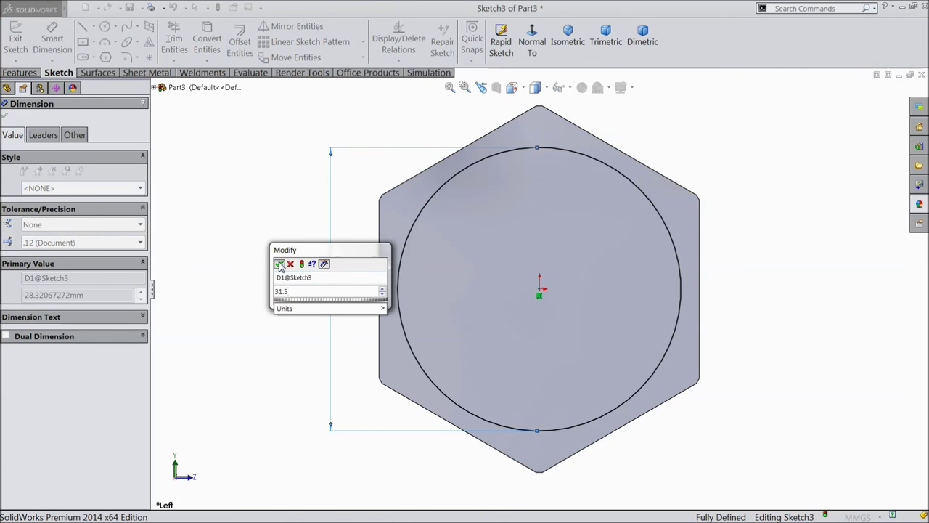
left_click(279, 264)
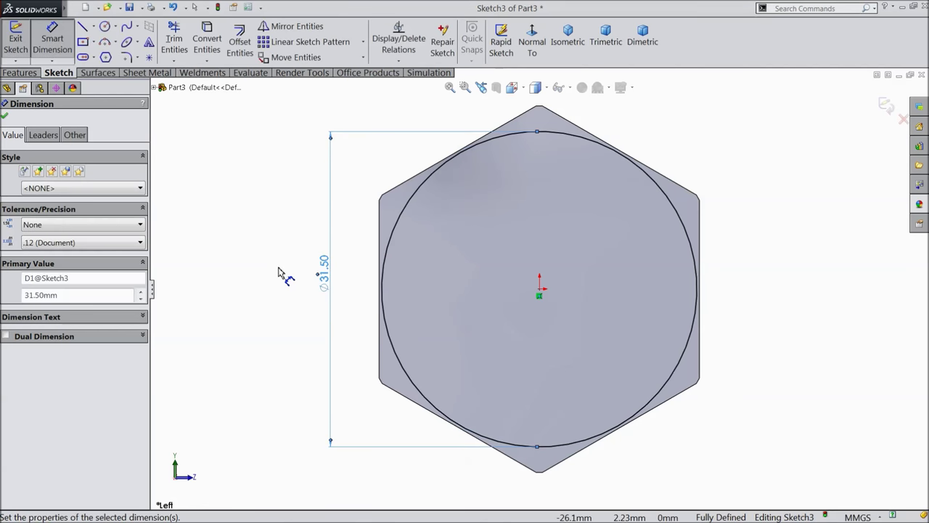
left_click(52, 40)
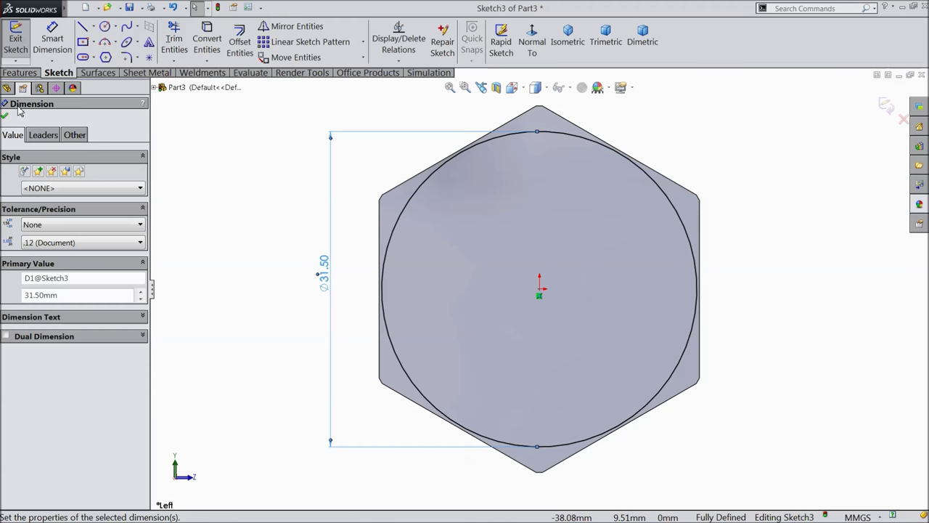
Cut away the material outside the circle with a 5 mm blind Extruded Cut, flipping the side to cut, to leave a round collar
left_click(20, 73)
left_click(202, 43)
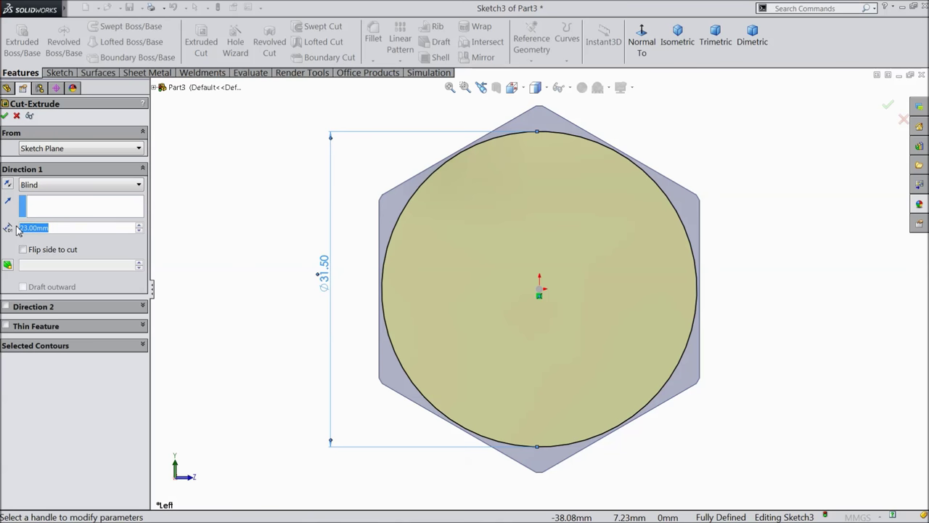
type("5")
key("Return")
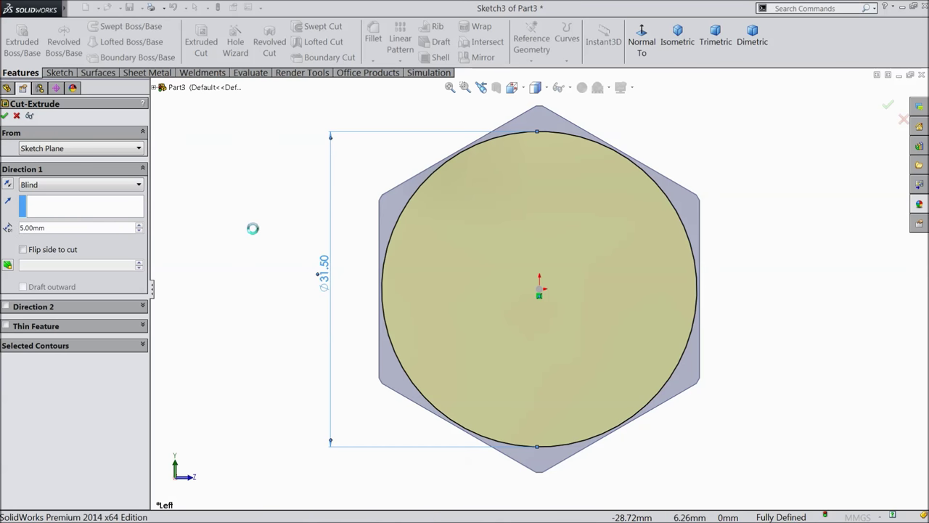
left_click(23, 250)
middle_click_drag(253, 276, 396, 310)
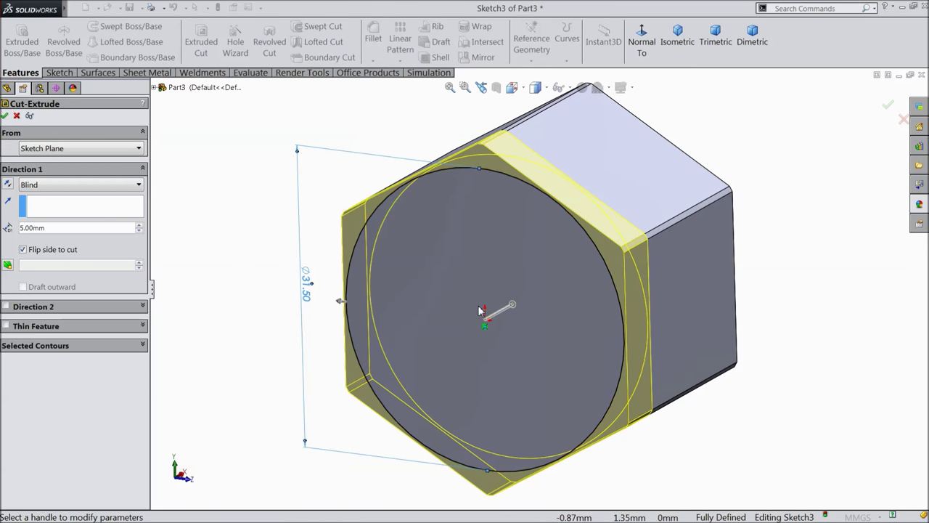
left_click(4, 116)
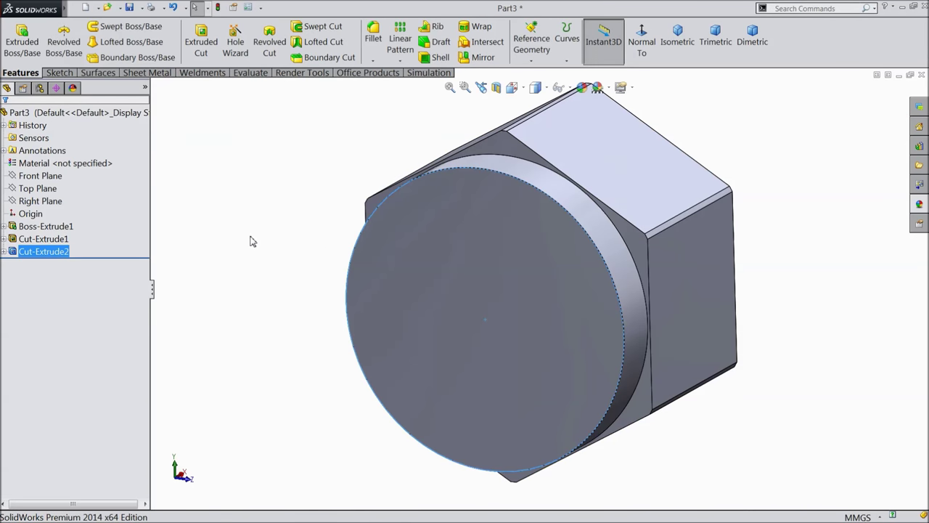
Sketch a circle about 26 mm in diameter, centred on the origin, on the collar's round end face
key("f")
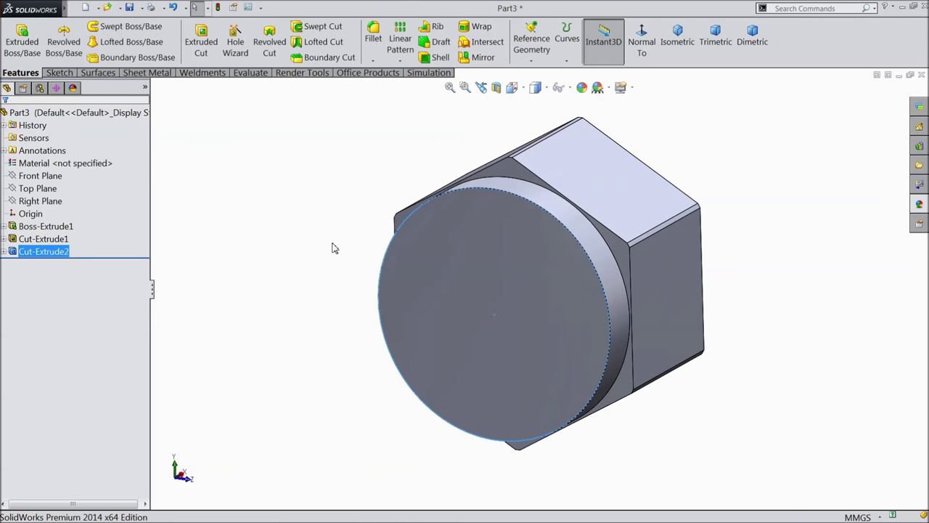
left_click(512, 308)
left_click(547, 275)
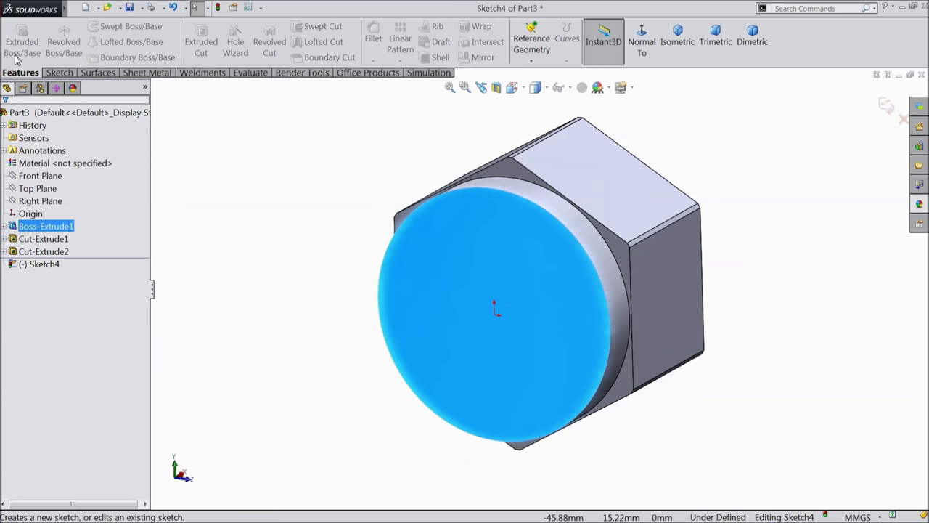
left_click(58, 73)
left_click(105, 26)
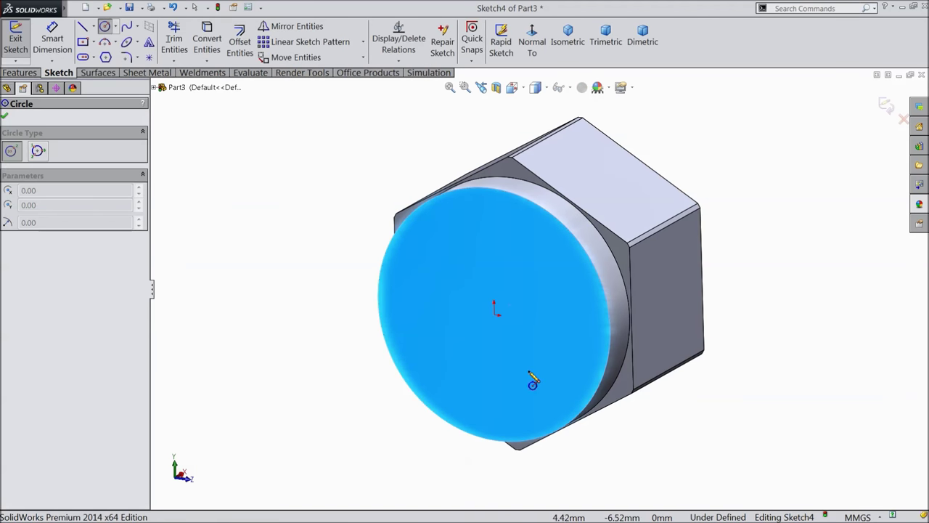
scroll(533, 377, "down", 2)
mouse_move(480, 281)
left_mouse_down()
mouse_move(426, 197)
mouse_move(410, 141)
left_mouse_up()
Dimension the diameter of the circle on the collar's face as 29 mm
key("d")
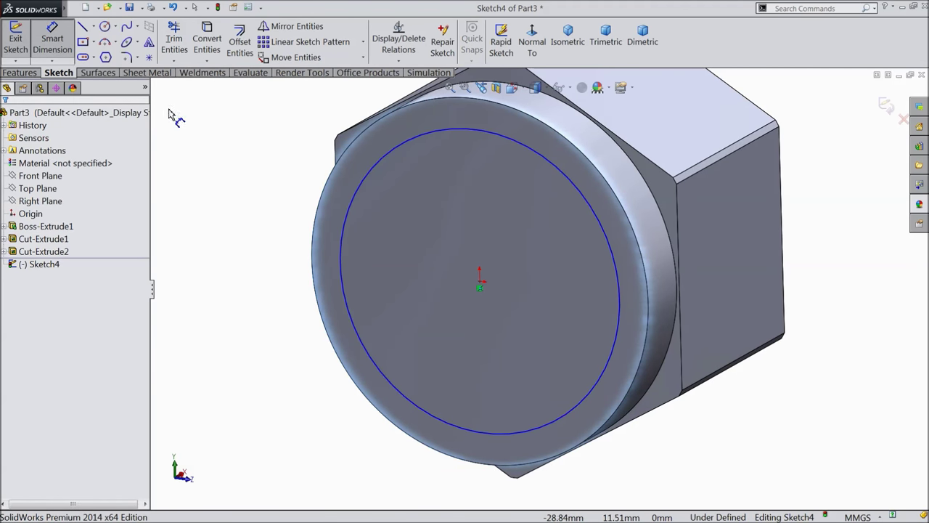
left_click(347, 261)
left_click(286, 251)
type("29")
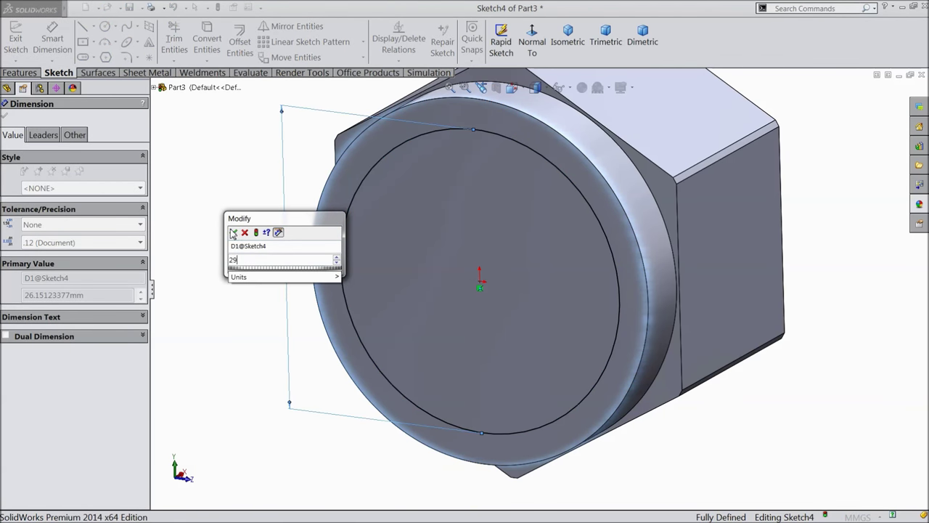
left_click(233, 232)
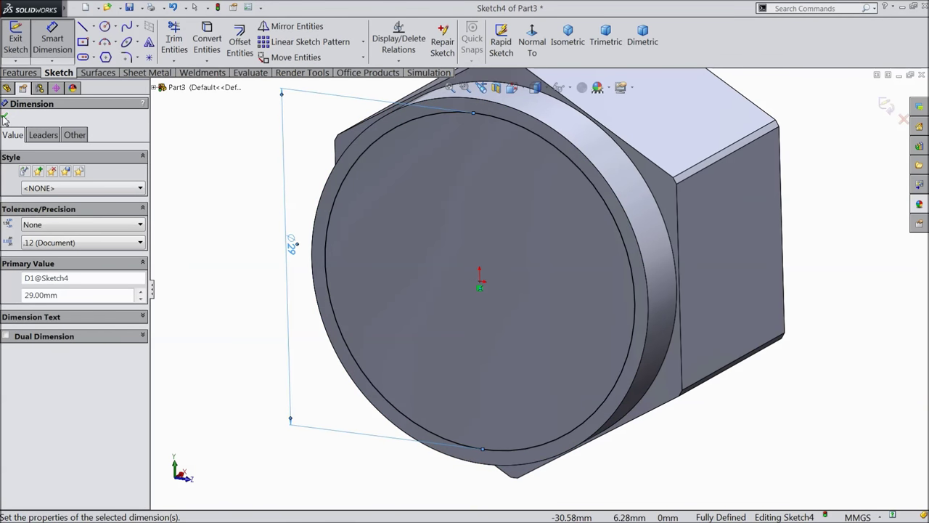
left_click(5, 117)
Cut the circle 8 mm deep into the collar with a blind Extruded Cut to form a round recess
left_click(22, 72)
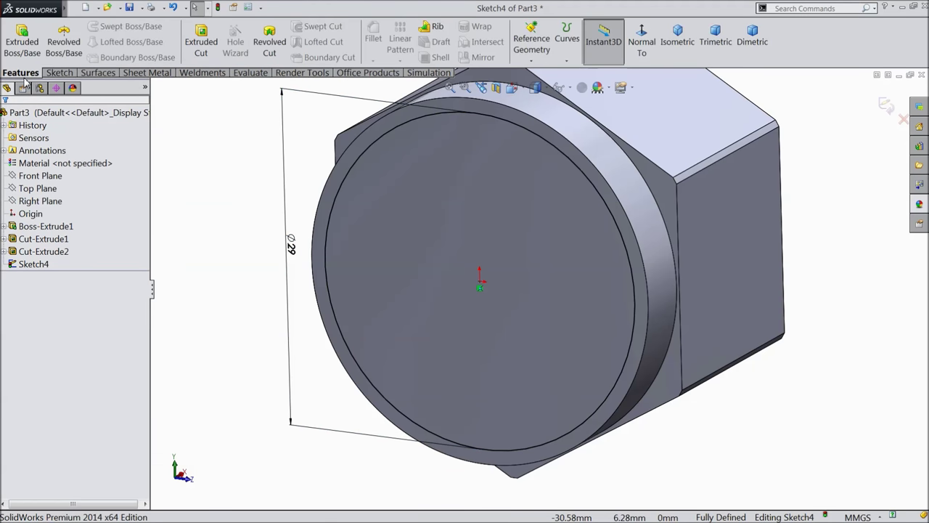
left_click(202, 45)
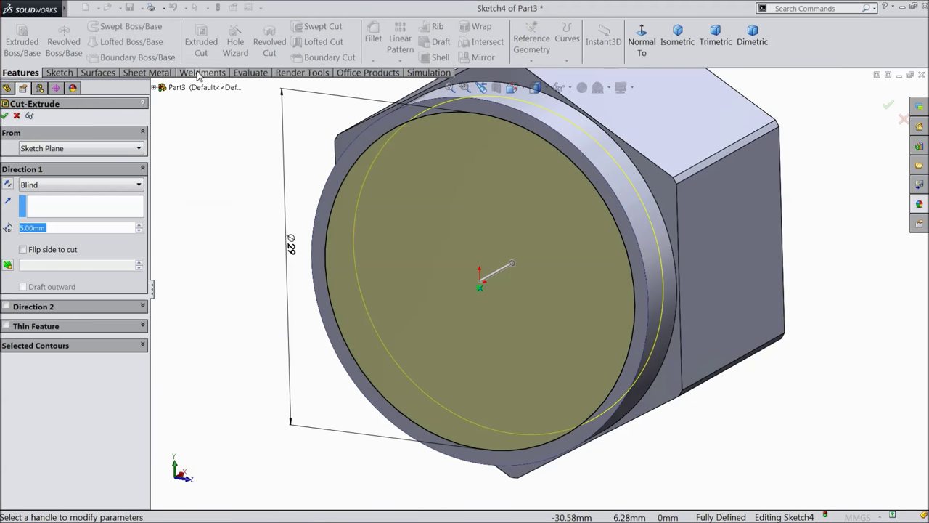
type("8")
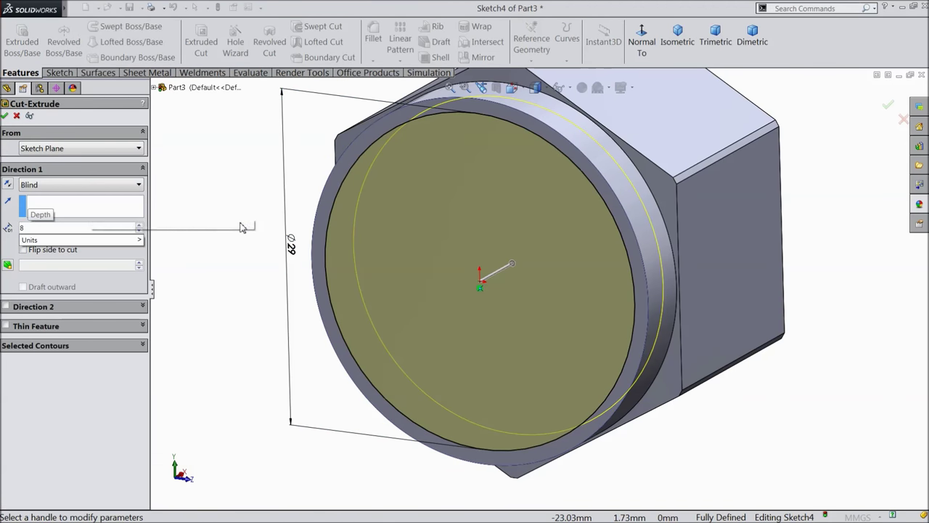
key("Return")
left_click(5, 117)
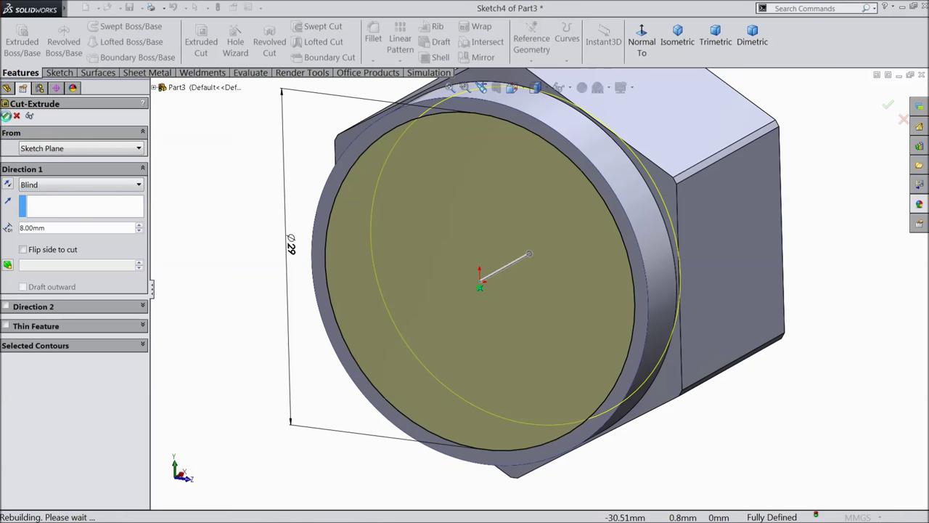
middle_click_drag(251, 247, 257, 279)
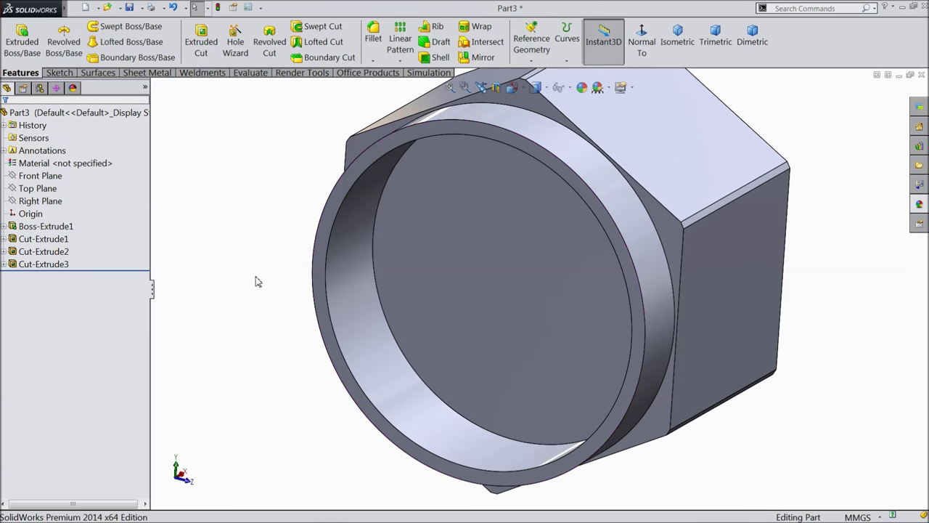
Configure an ISO M24 tapped hole, Through All with full thread and 24.05 mm near and far side countersinks, on the plain hexagonal end face
key("f")
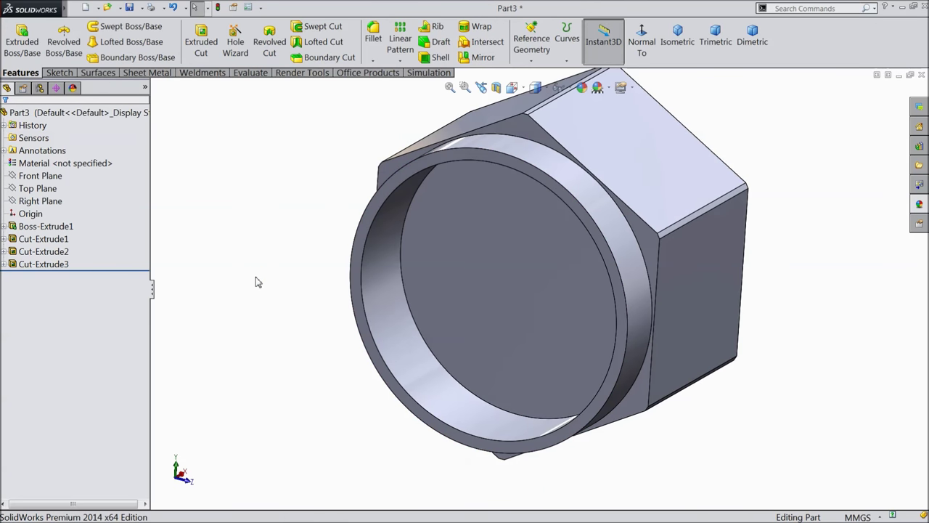
key("z")
middle_click_drag(369, 271, 242, 307)
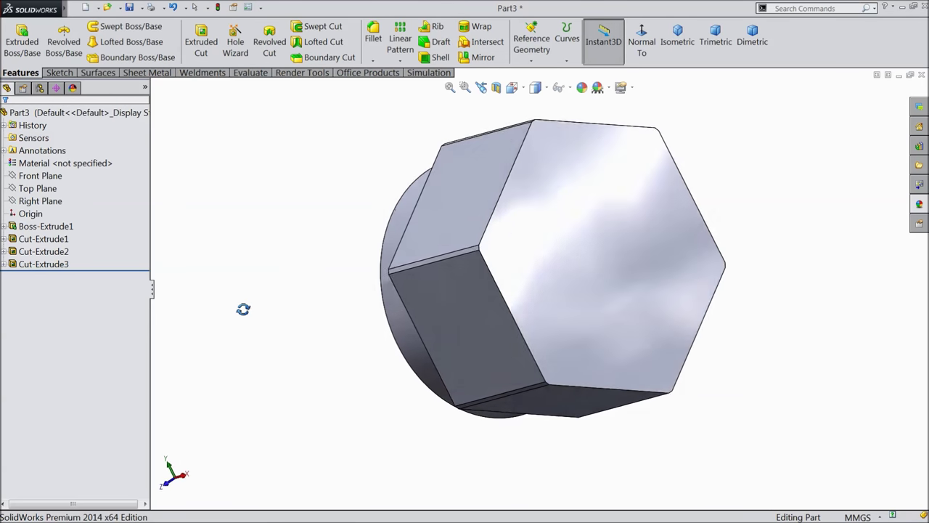
left_click(587, 262)
middle_click_drag(587, 261, 484, 318)
left_click(340, 209)
middle_click_drag(342, 213, 356, 262)
scroll(632, 312, "down", 2)
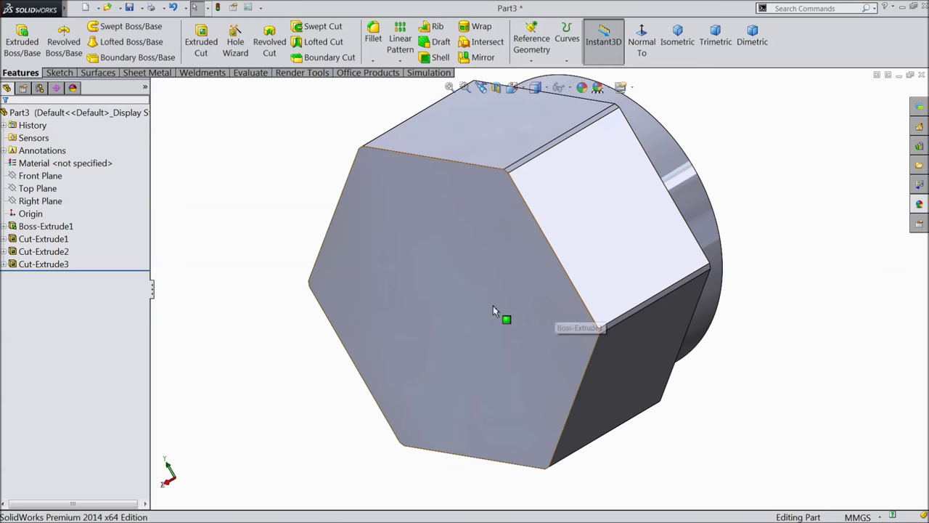
left_click(416, 275)
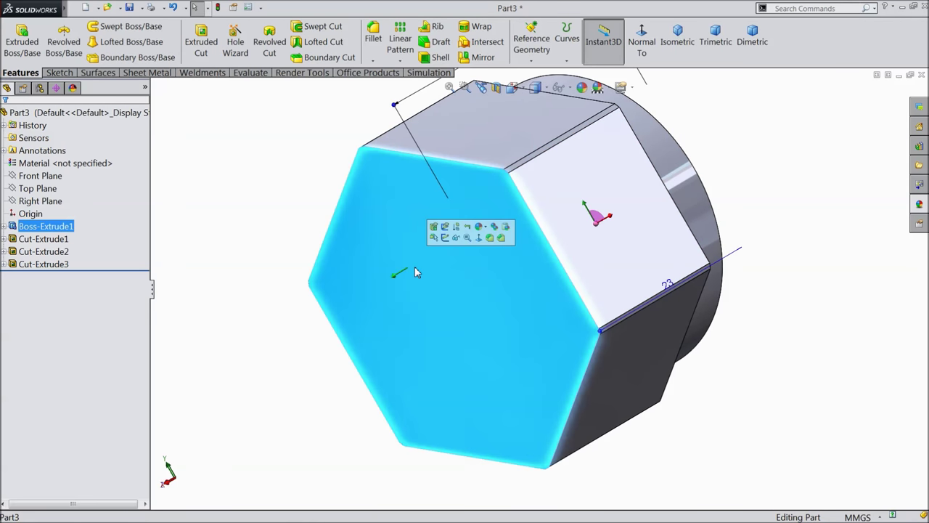
left_click(643, 45)
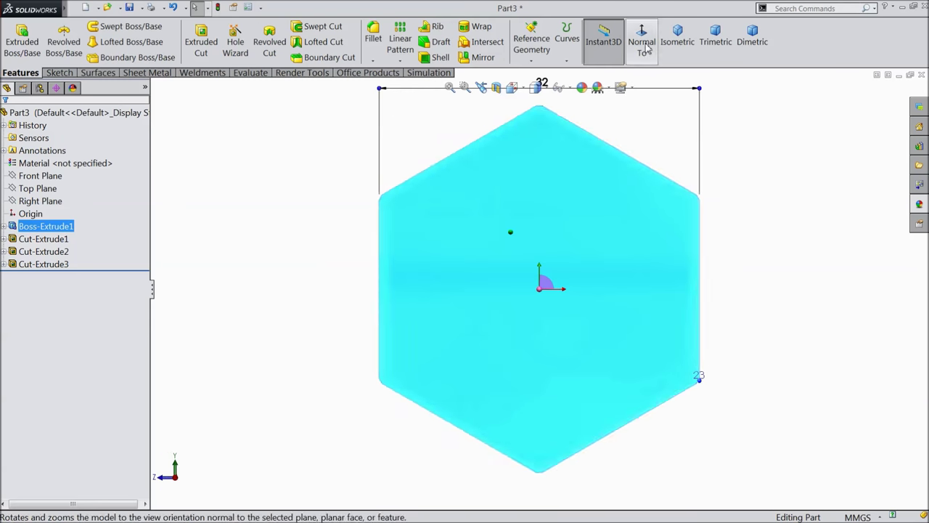
left_click(236, 48)
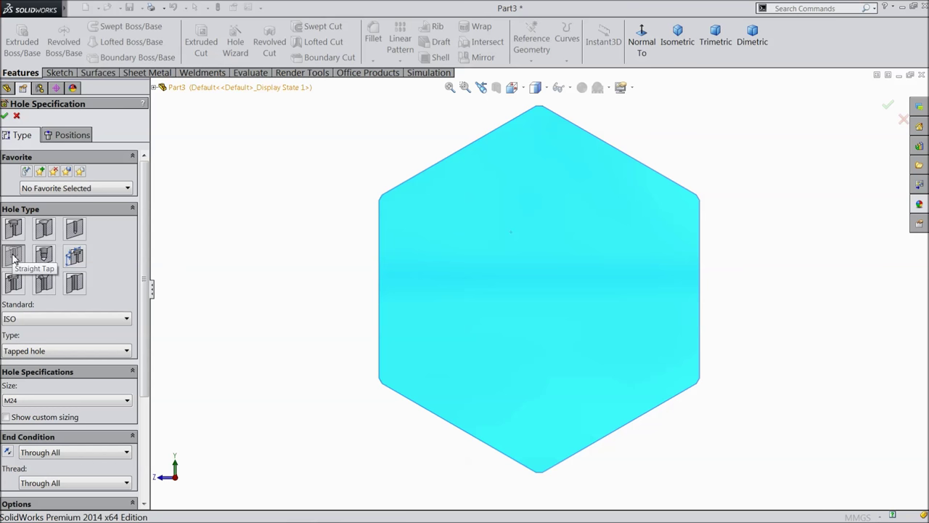
left_click(26, 323)
left_click(26, 328)
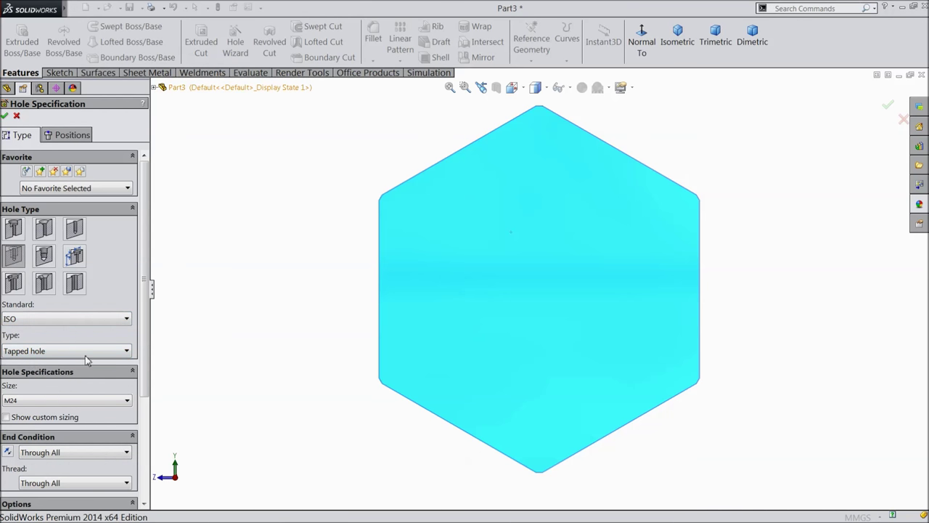
left_click(20, 404)
left_click(21, 404)
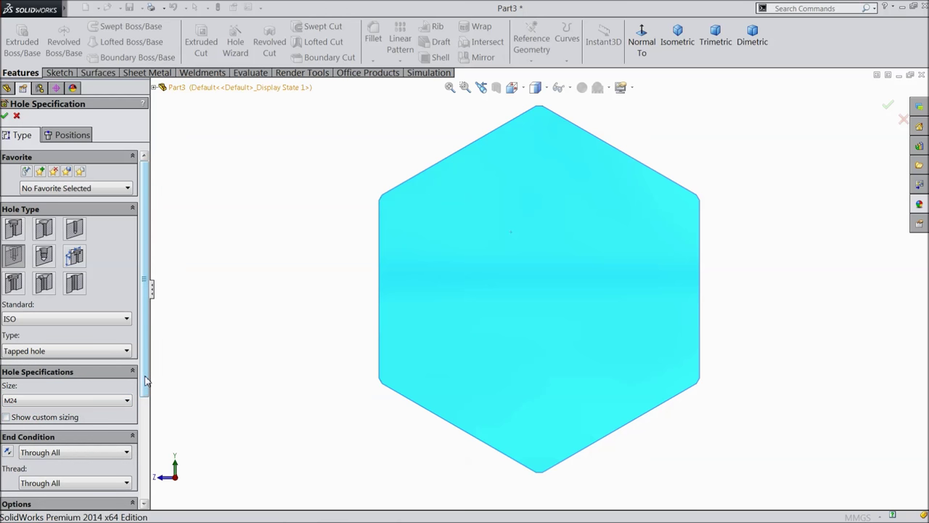
scroll(58, 357, "down", 5)
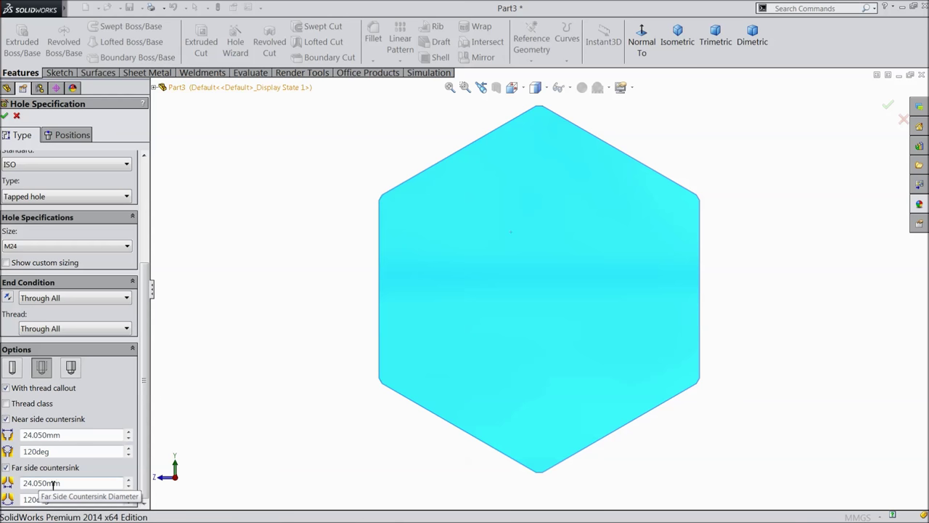
Place the tapped hole at the origin in the centre of the hexagonal face and create it
left_click(75, 136)
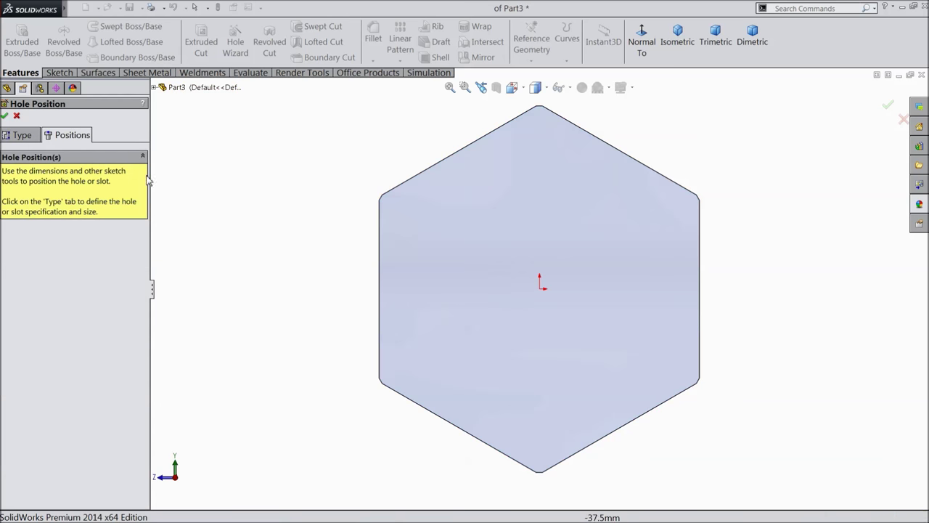
left_click(542, 289)
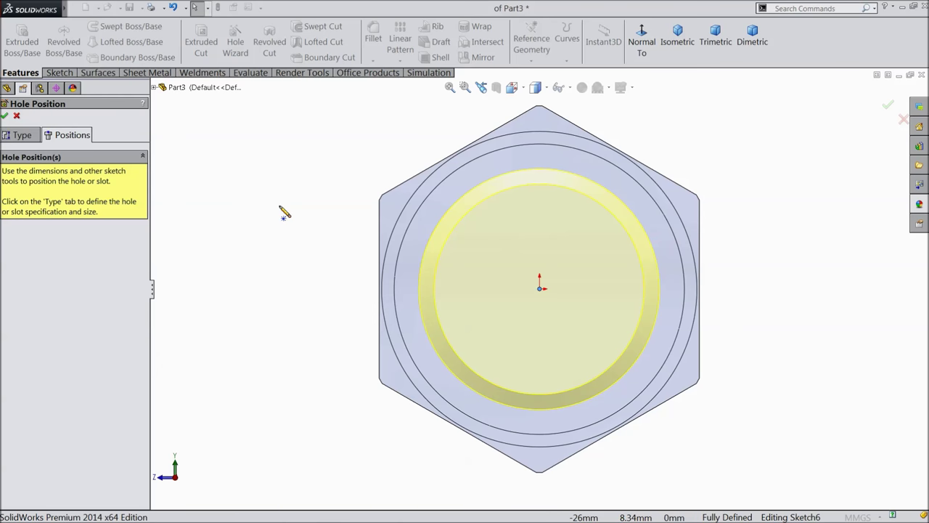
middle_click_drag(304, 217, 252, 258)
left_click(5, 117)
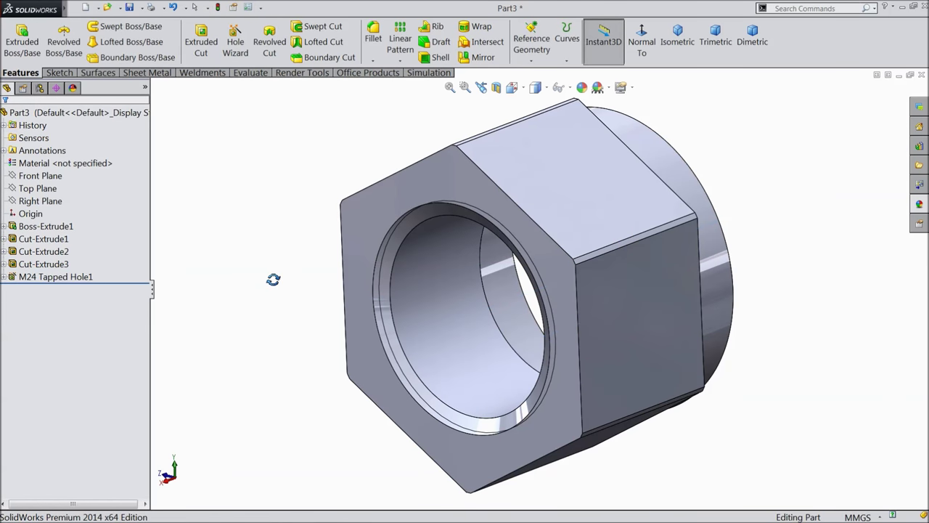
Hide the cosmetic thread circle of the M24 tapped hole
mouse_move(273, 279)
middle_mouse_down()
mouse_move(305, 244)
mouse_move(338, 284)
mouse_move(290, 268)
mouse_move(170, 283)
mouse_move(278, 286)
middle_mouse_up()
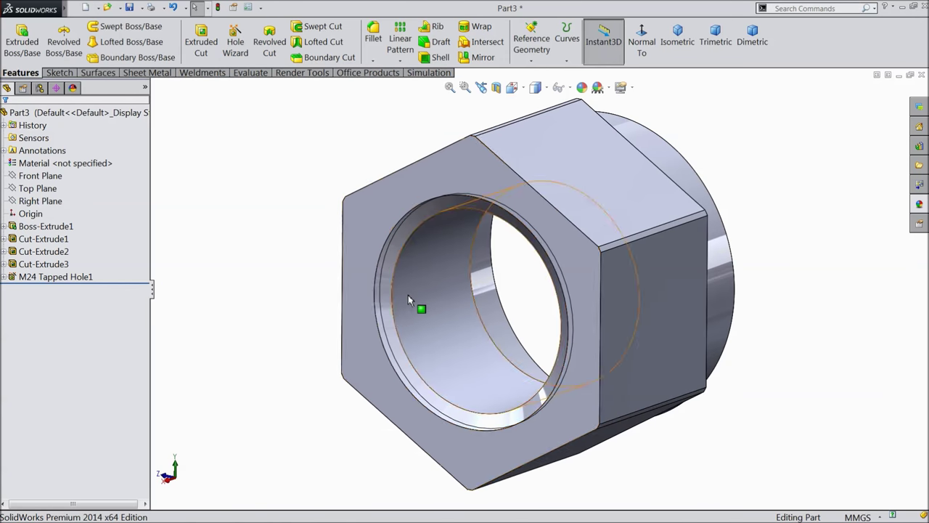
scroll(409, 301, "down", 2)
left_click(381, 300)
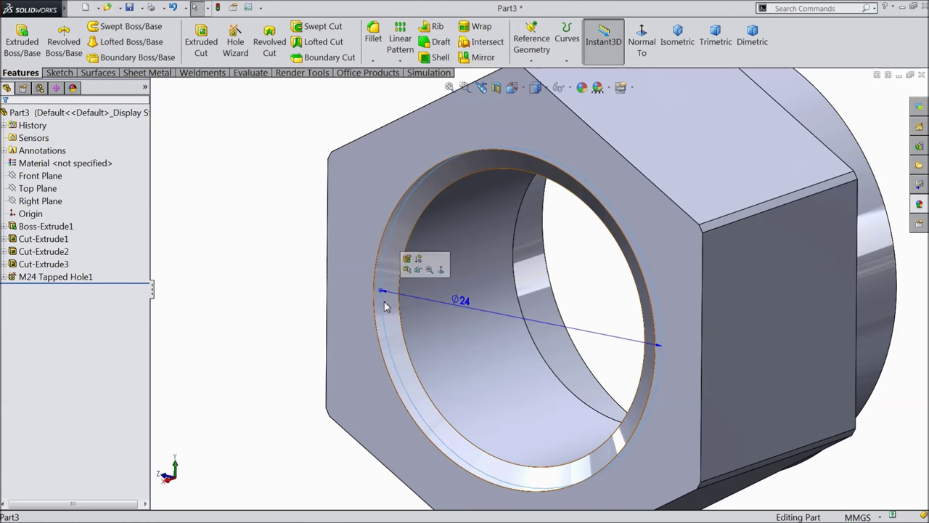
left_click(418, 270)
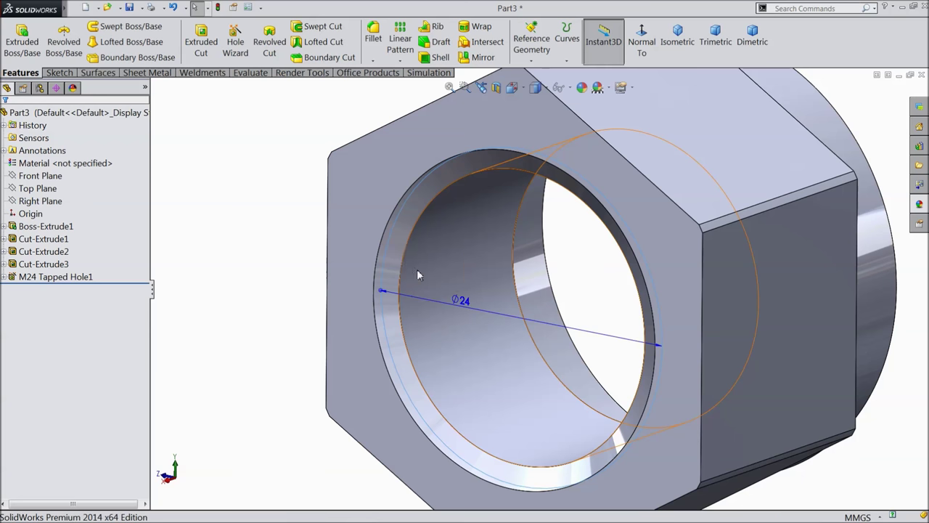
left_click(262, 251)
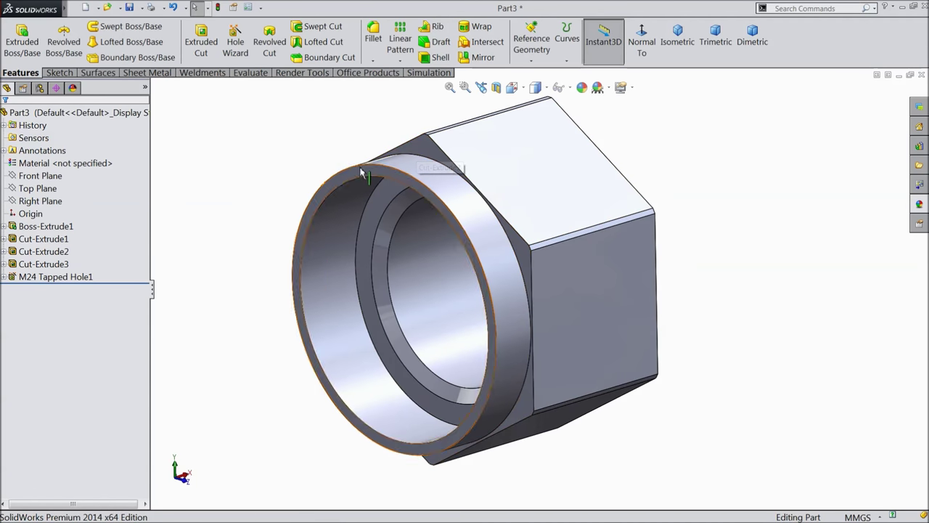
In a new Front Plane sketch, draw construction lines from the hexagon's upper edge midpoint straight down to the axis and across to the origin
left_click(40, 176)
left_click(50, 165)
left_click(642, 41)
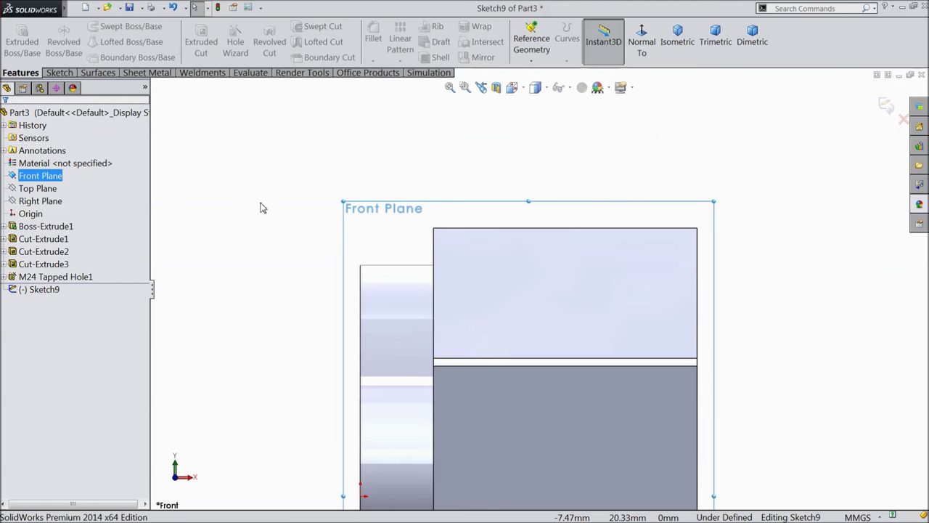
left_click(60, 73)
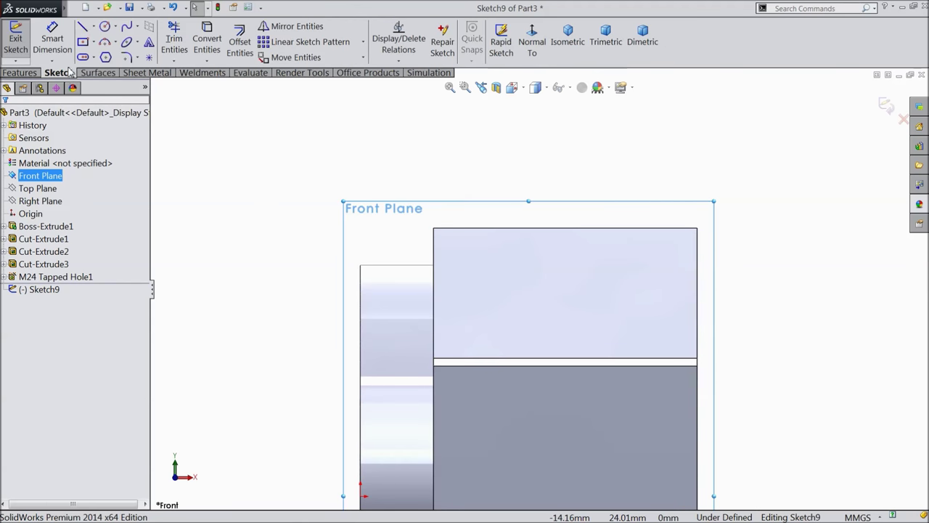
left_click(95, 26)
left_click(109, 56)
scroll(577, 326, "up", 3)
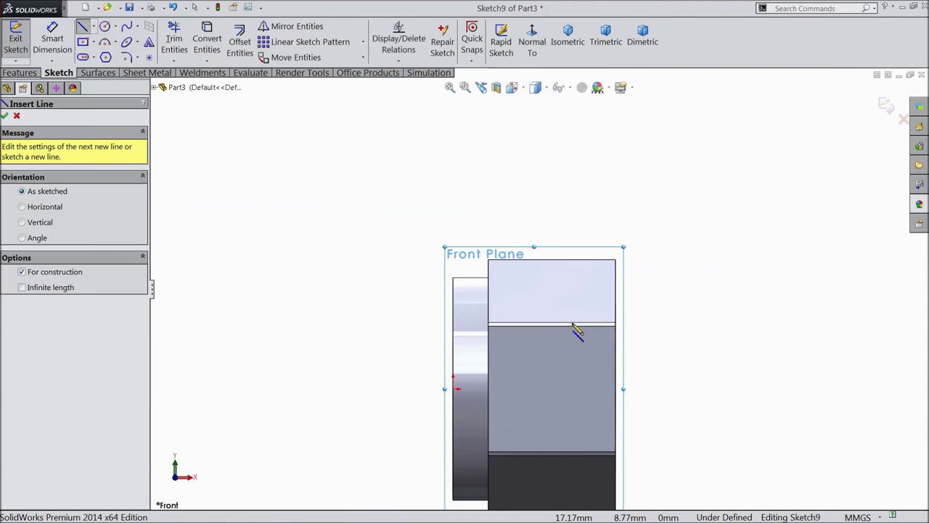
scroll(612, 383, "down", 1)
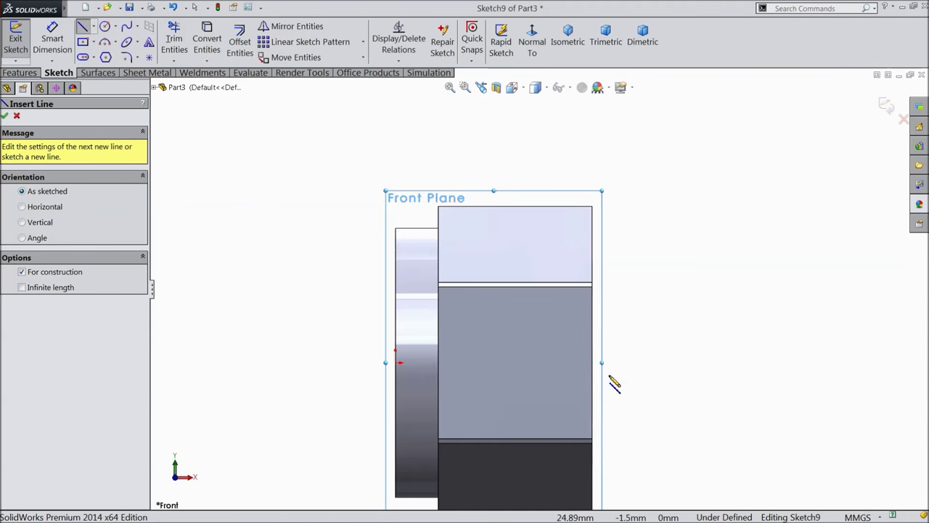
left_click(515, 206)
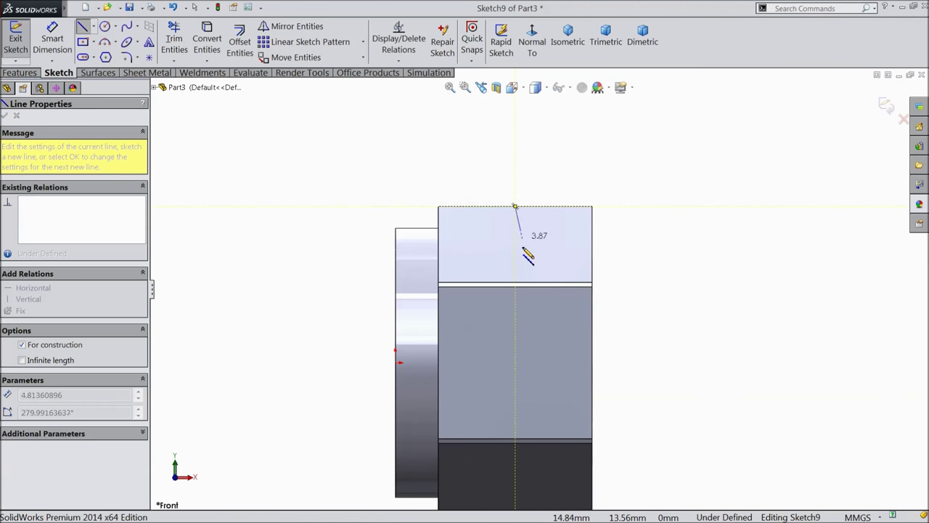
left_click(516, 362)
left_click(396, 361)
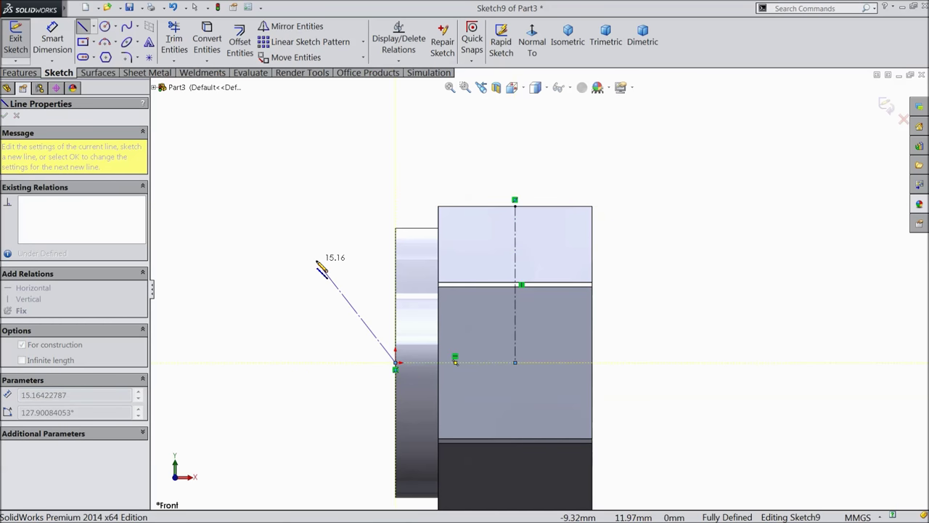
right_click(321, 266)
left_click(336, 95)
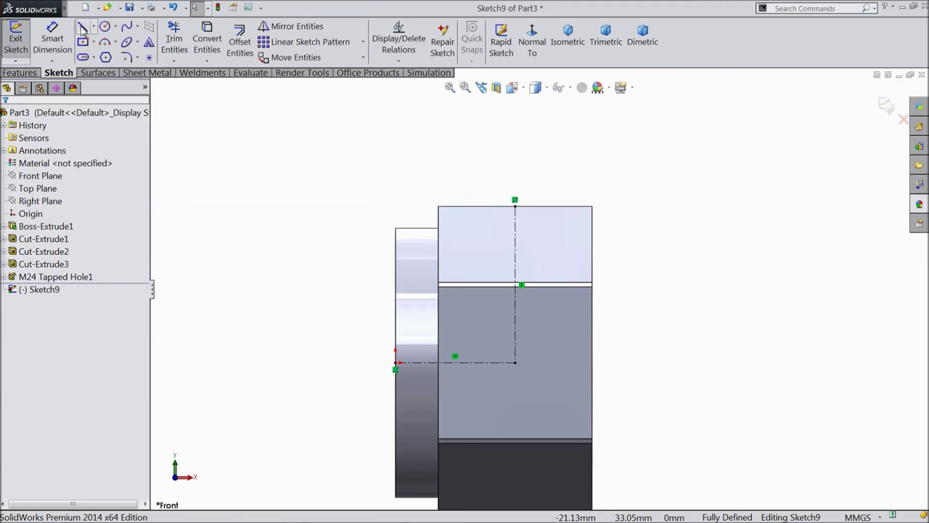
Sketch a closed right triangle about 5.8 mm tall over the hexagon's upper corner, with its lower point where the collar meets the hexagon
left_click(83, 27)
scroll(473, 224, "down", 4)
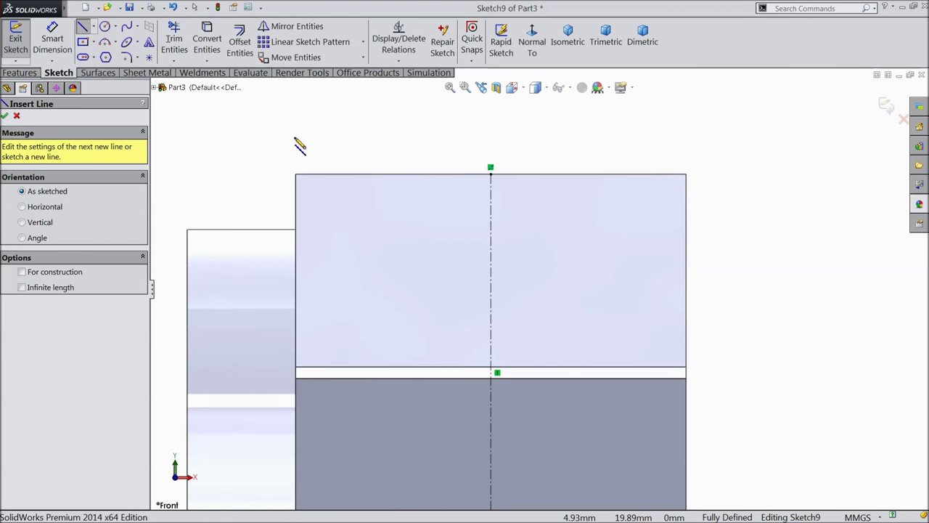
left_click(296, 231)
left_click(296, 104)
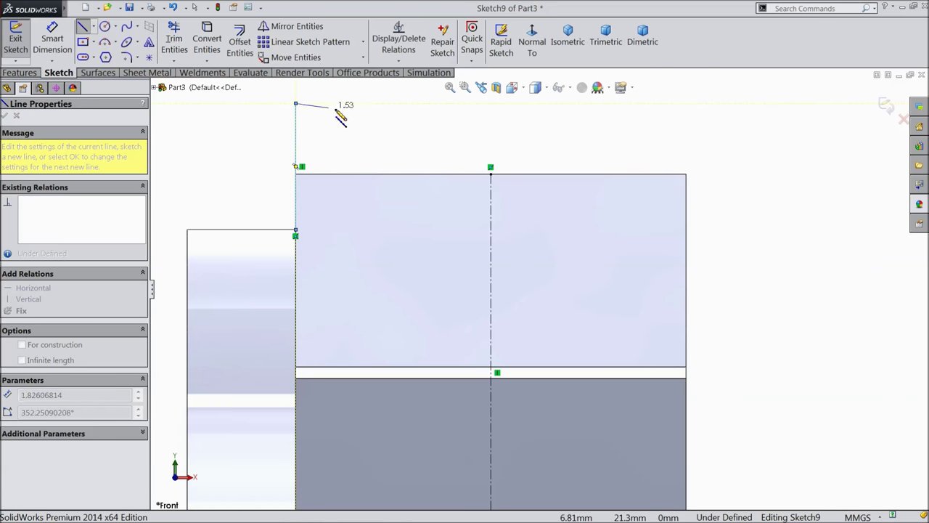
left_click(364, 104)
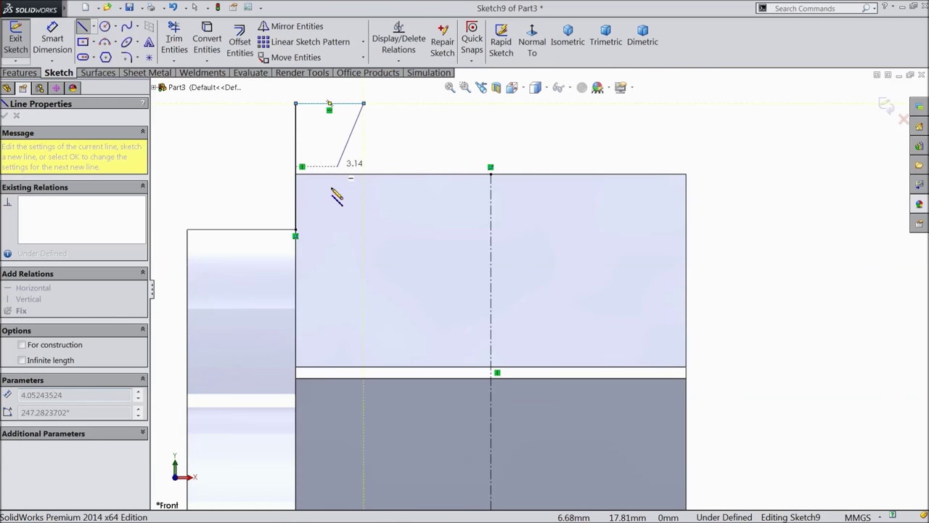
left_click(296, 231)
right_click(260, 182)
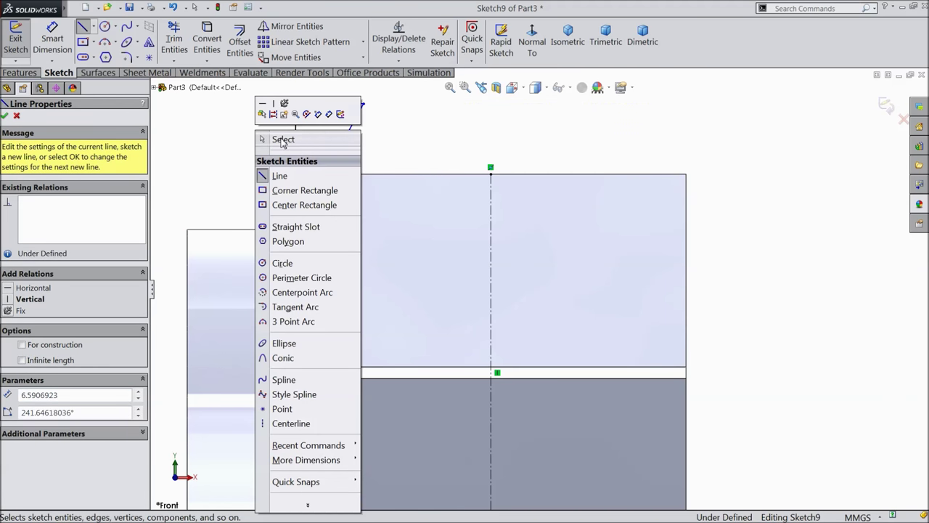
left_click(284, 138)
Dimension the angle between the triangle's vertical and sloping lines as 30 degrees
scroll(289, 183, "down", 3)
key("d")
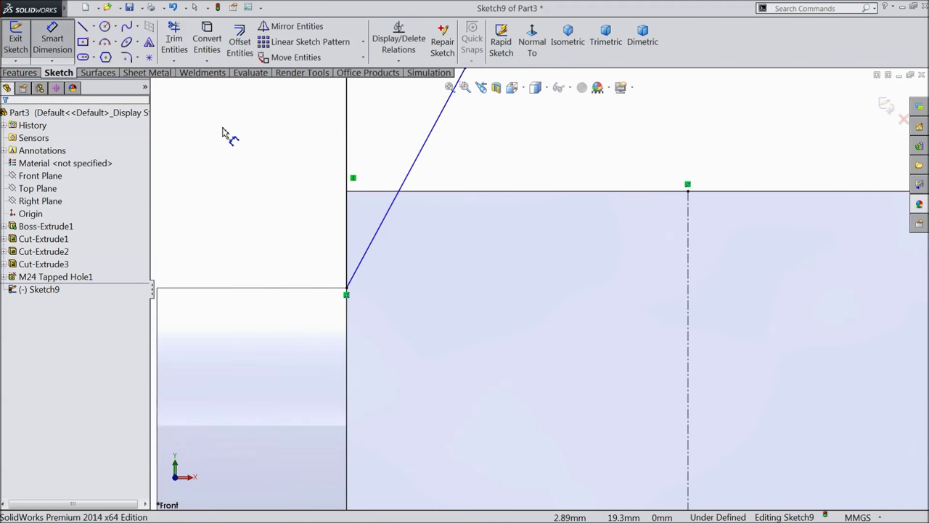
left_click(348, 156)
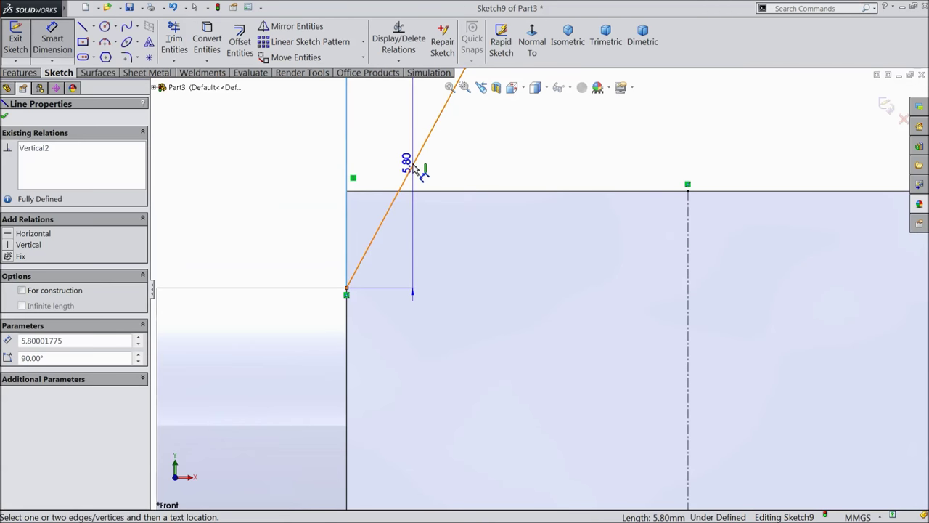
left_click(414, 166)
left_click(393, 155)
type("30")
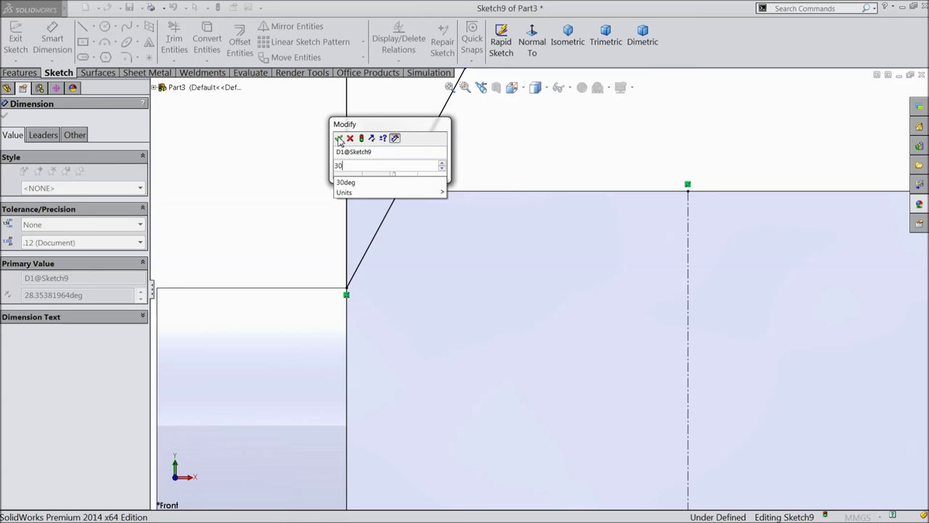
key("Return")
Dimension the distance between the triangle's horizontal line and the hexagon's upper edge as 2 mm
scroll(428, 207, "up", 2)
scroll(491, 205, "down", 3)
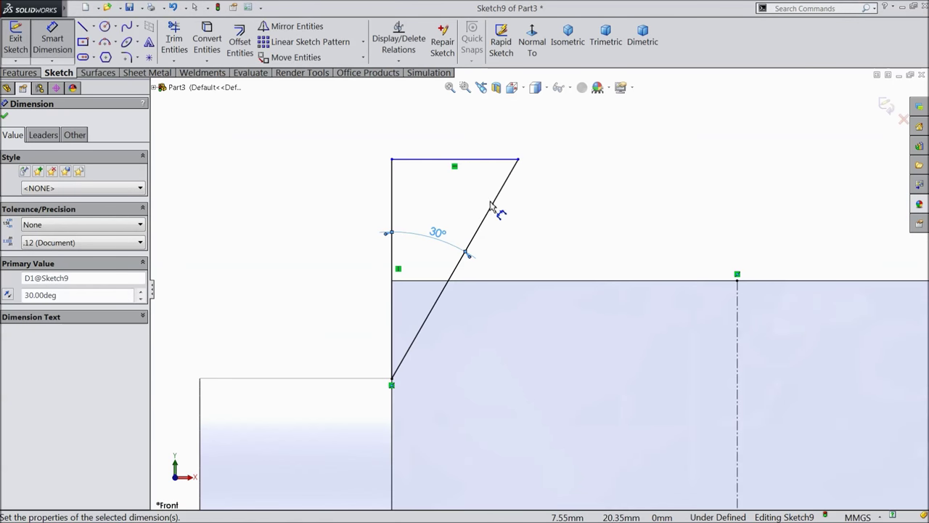
left_click(461, 166)
left_click(498, 281)
left_click(348, 245)
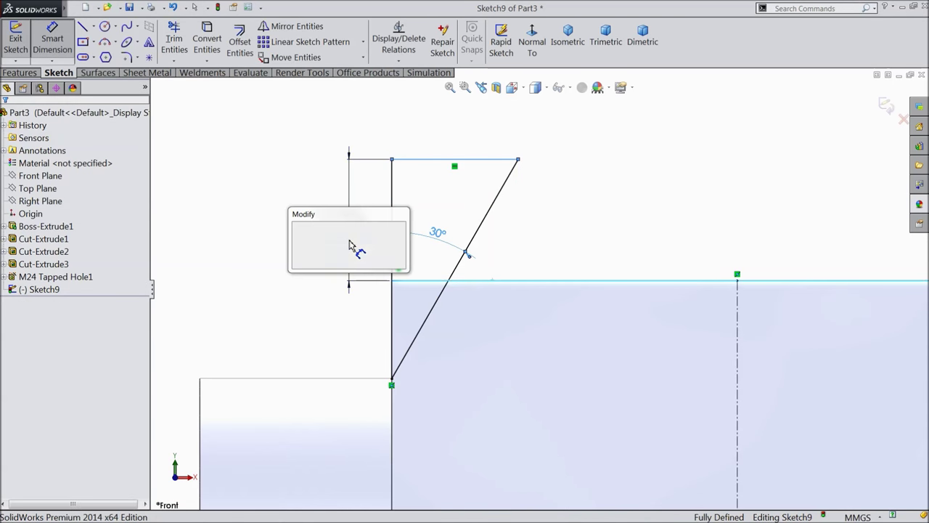
type("2")
left_click(297, 229)
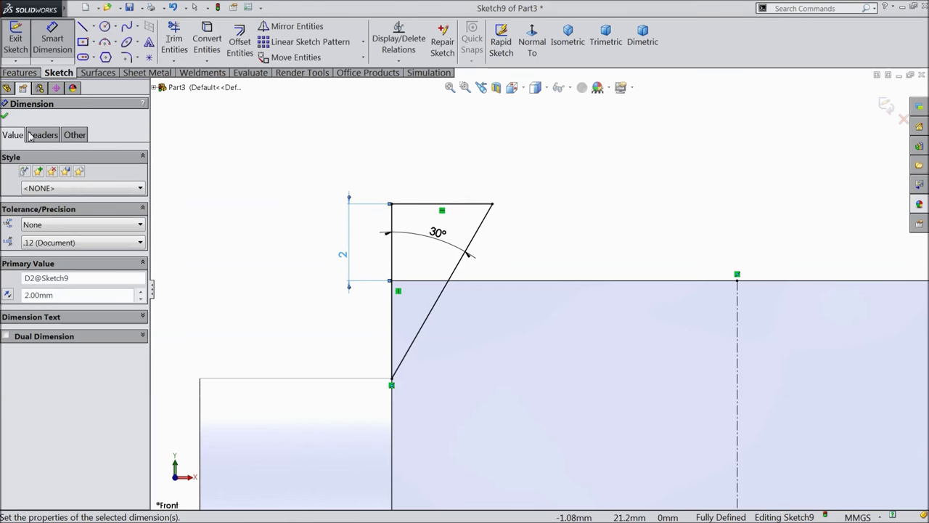
left_click(4, 118)
Mirror the three triangle lines about the vertical construction line to the hexagon's opposite end
left_click(292, 26)
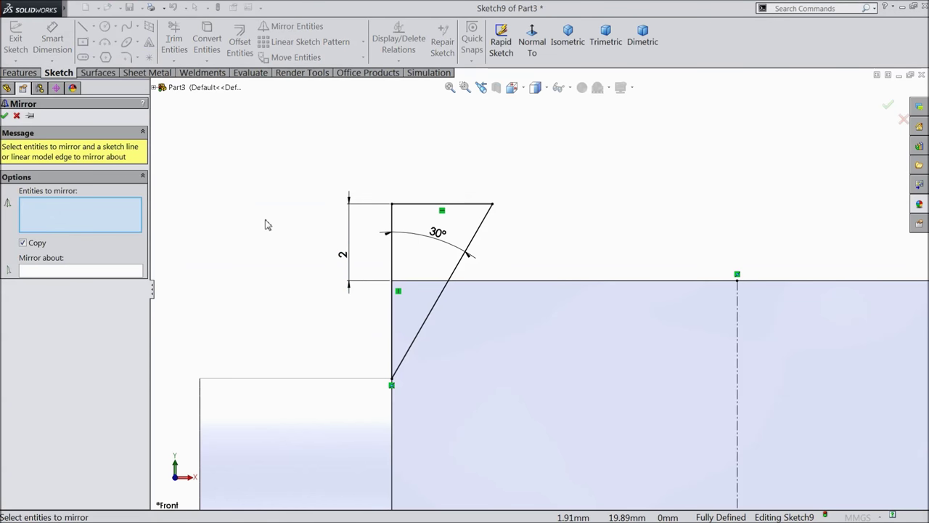
mouse_move(561, 168)
left_mouse_down()
mouse_move(356, 379)
mouse_move(332, 385)
left_mouse_up()
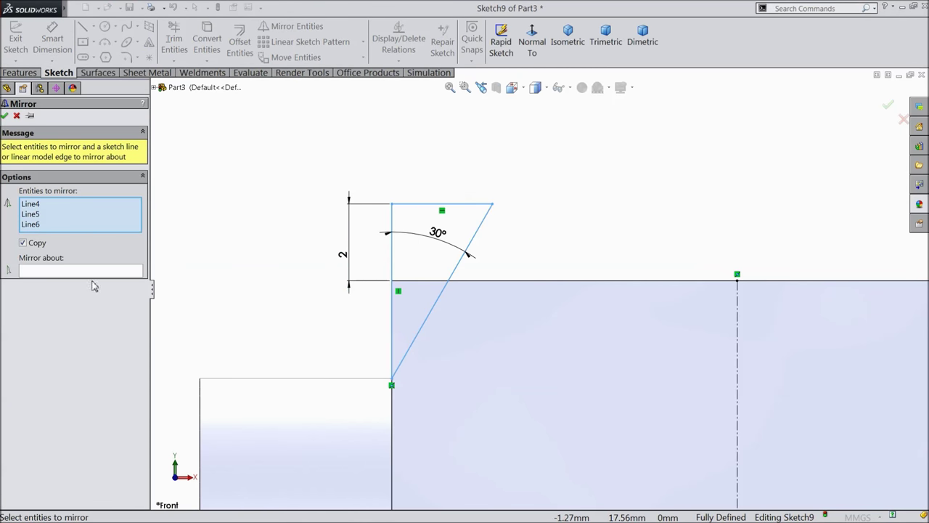
left_click(90, 273)
scroll(537, 313, "up", 2)
left_click(678, 333)
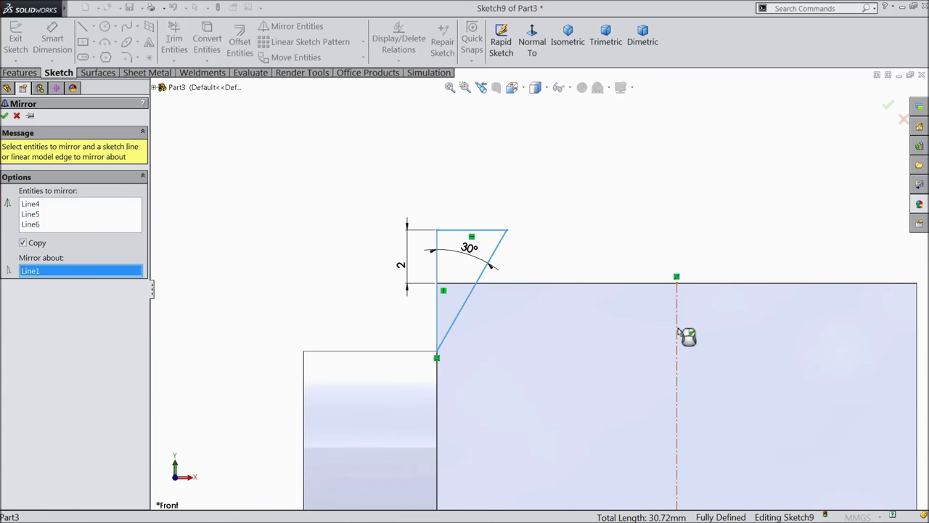
scroll(707, 353, "up", 2)
scroll(752, 348, "down", 2)
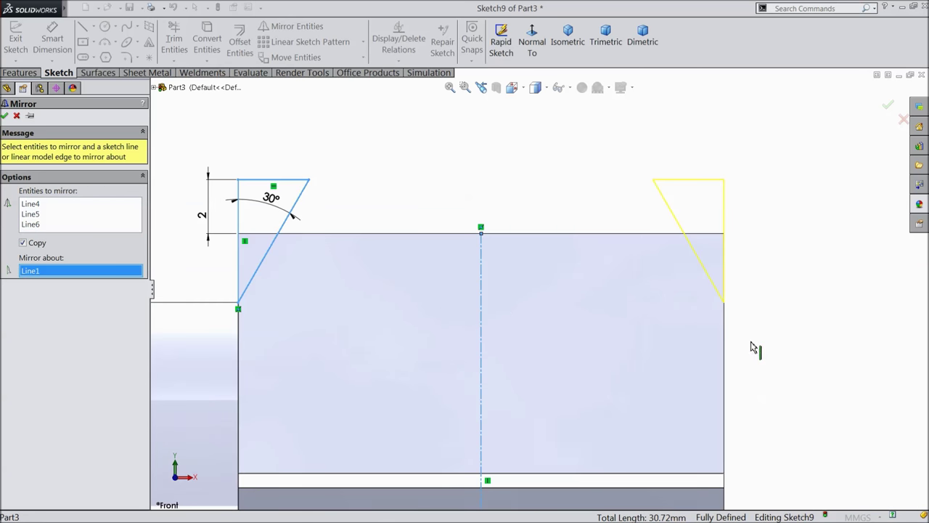
left_click(5, 116)
Cut the hexagon corners at both ends by revolving the two triangles 360 degrees about the horizontal construction line
left_click(20, 72)
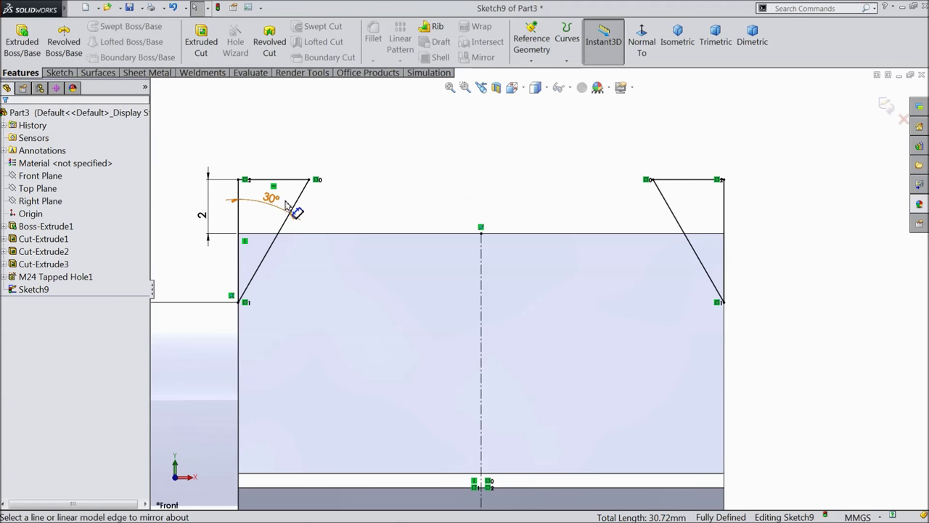
scroll(276, 237, "up", 5)
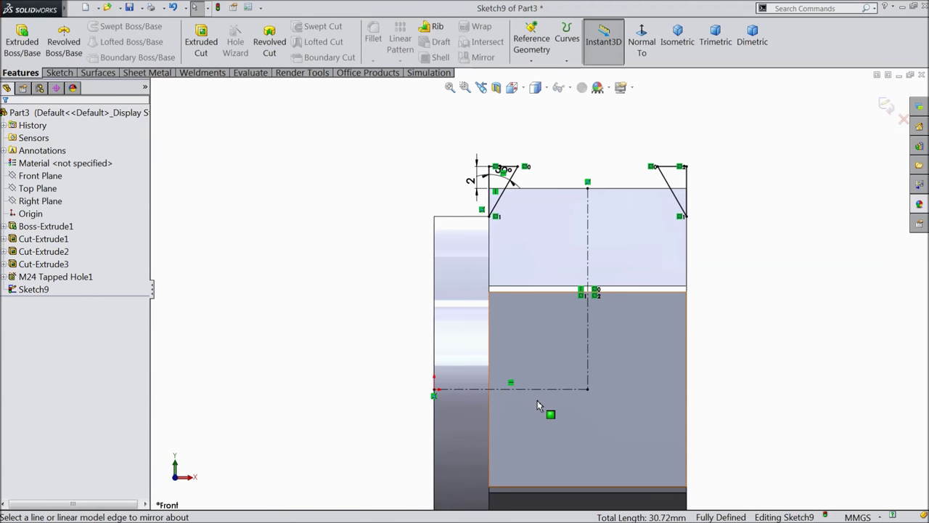
left_click(531, 393)
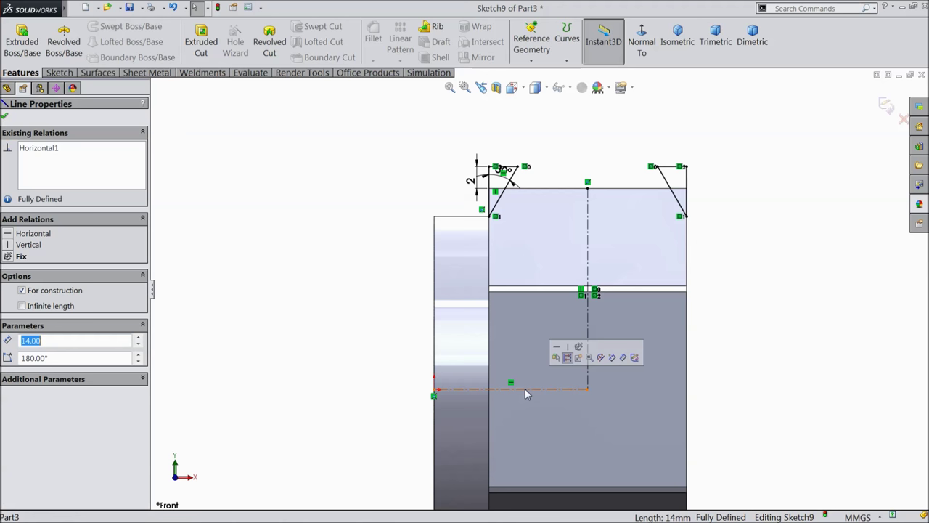
left_click(268, 45)
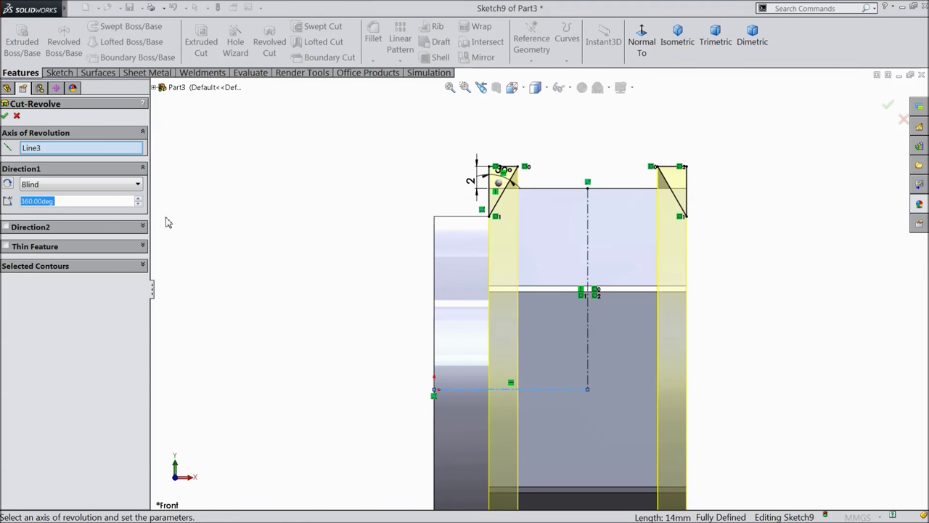
middle_click_drag(317, 246, 491, 286)
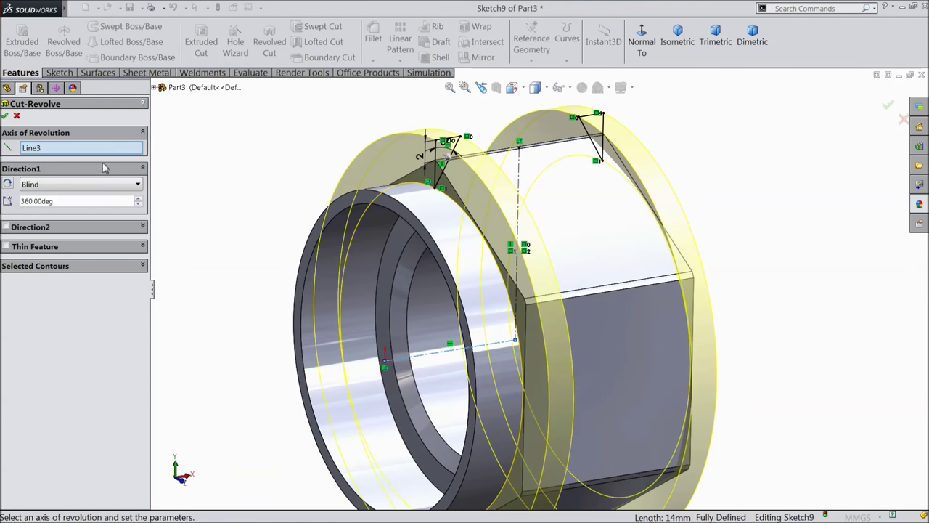
left_click(5, 116)
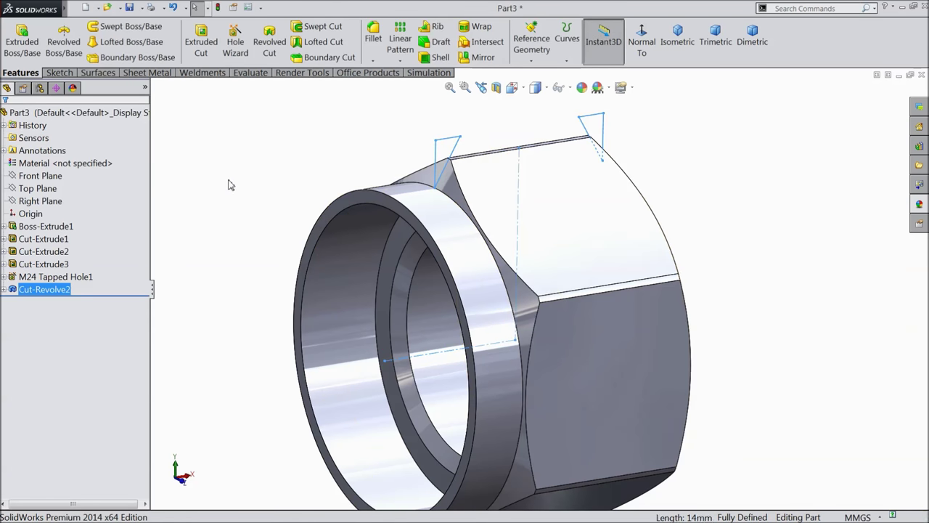
In a new sketch on the collar's annular end face, draw a circle about 30.6 mm in diameter centred on the origin
mouse_move(241, 195)
middle_mouse_down()
mouse_move(274, 172)
mouse_move(276, 206)
mouse_move(173, 213)
mouse_move(255, 197)
middle_mouse_up()
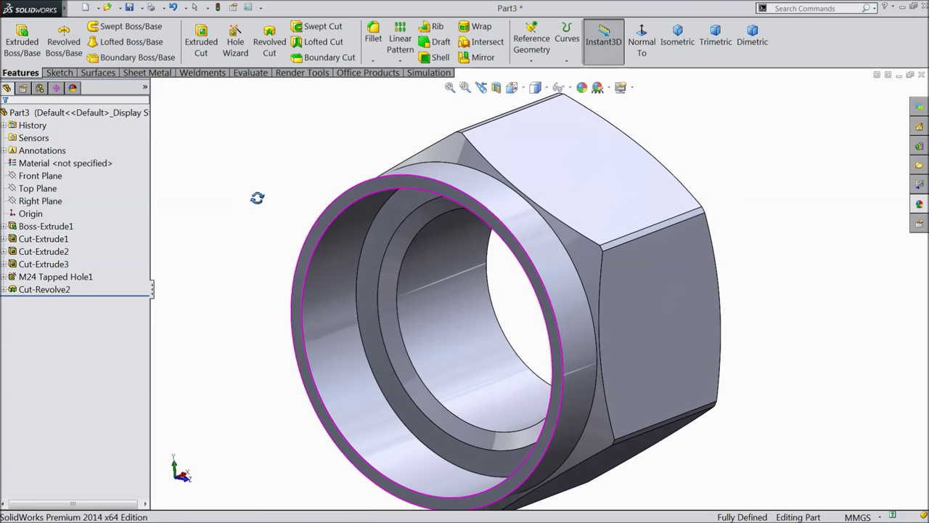
left_click(460, 206)
left_click(496, 174)
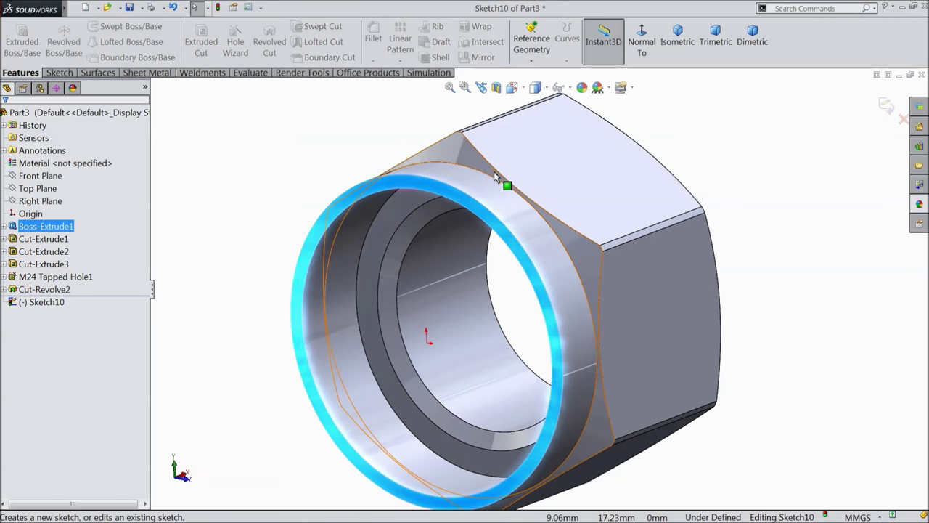
scroll(472, 202, "down", 2)
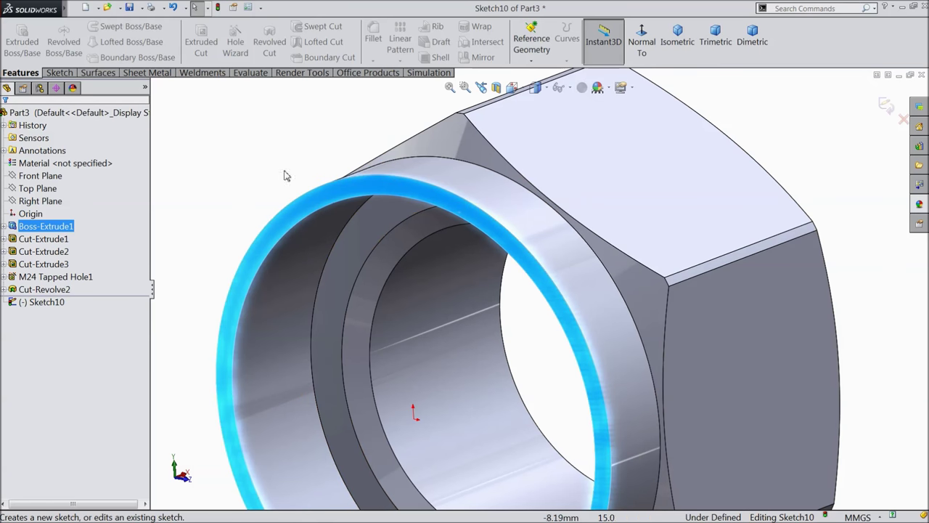
left_click(642, 40)
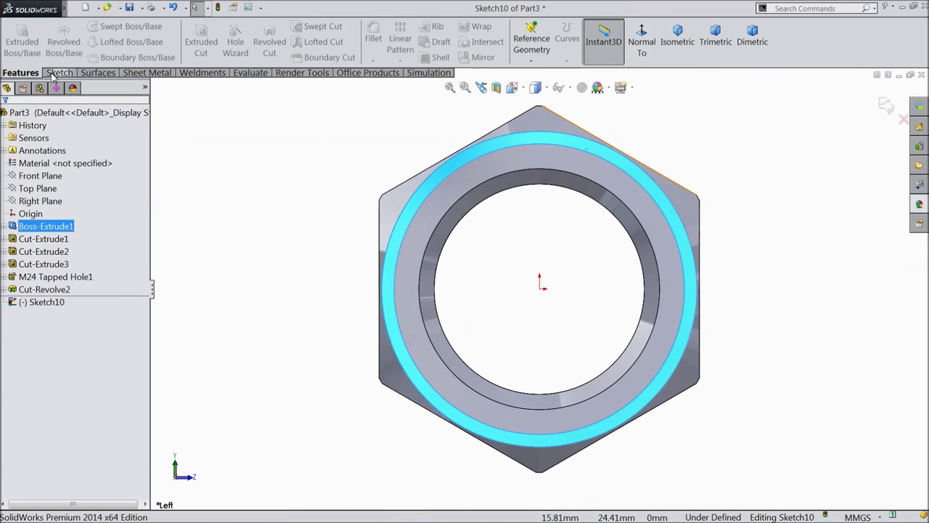
left_click(70, 71)
left_click(105, 27)
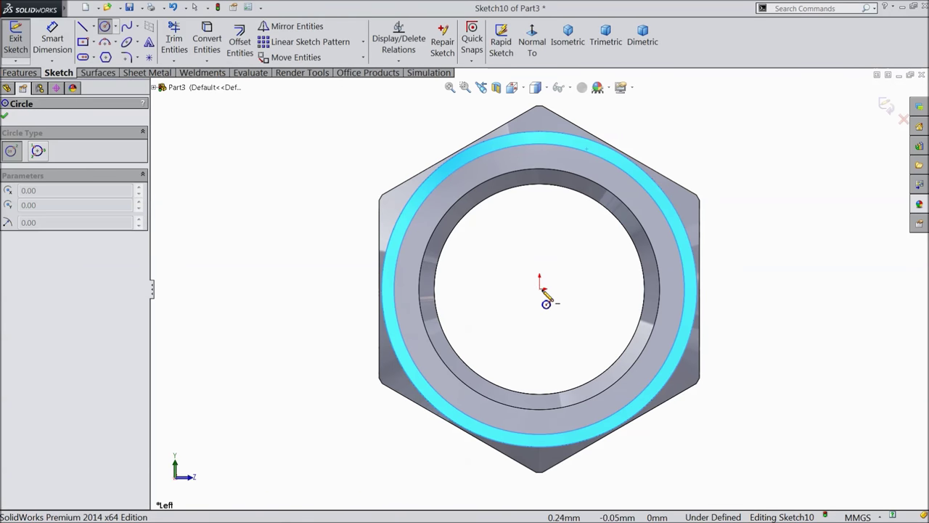
left_click(539, 289)
left_click(423, 205)
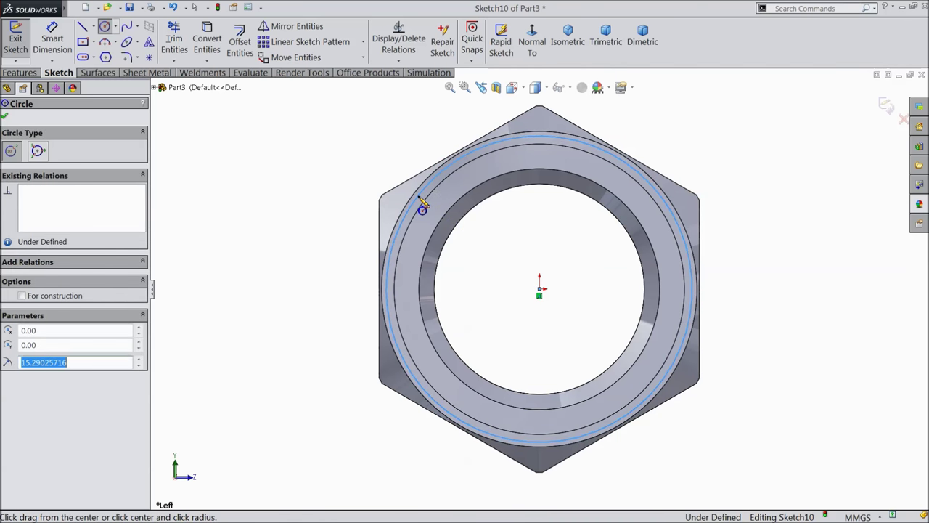
Dimension the circle's diameter as 31.5 mm
left_click(52, 40)
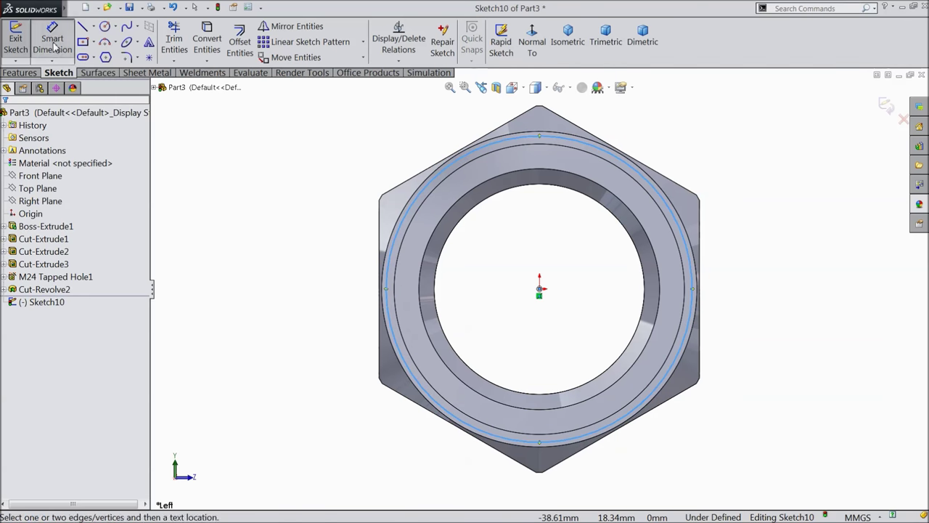
left_click(392, 265)
left_click(343, 289)
type("31")
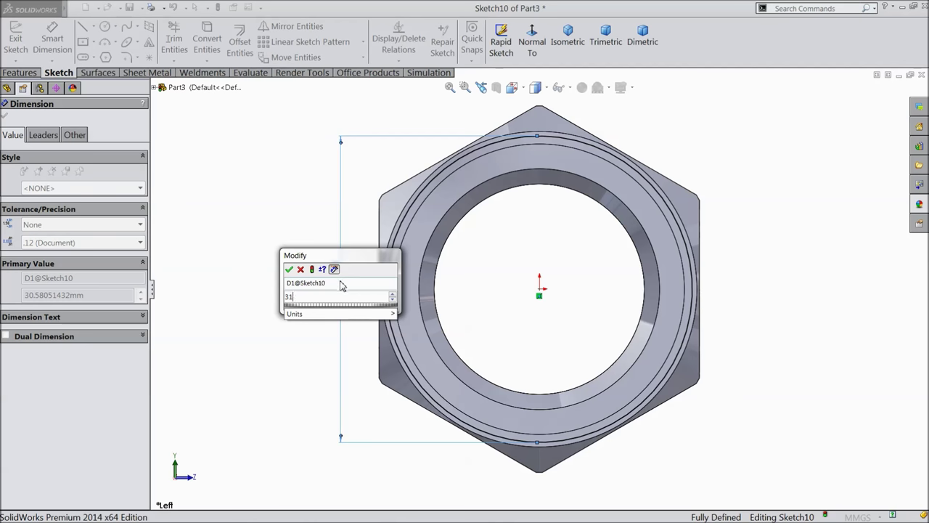
type(".5")
left_click(289, 270)
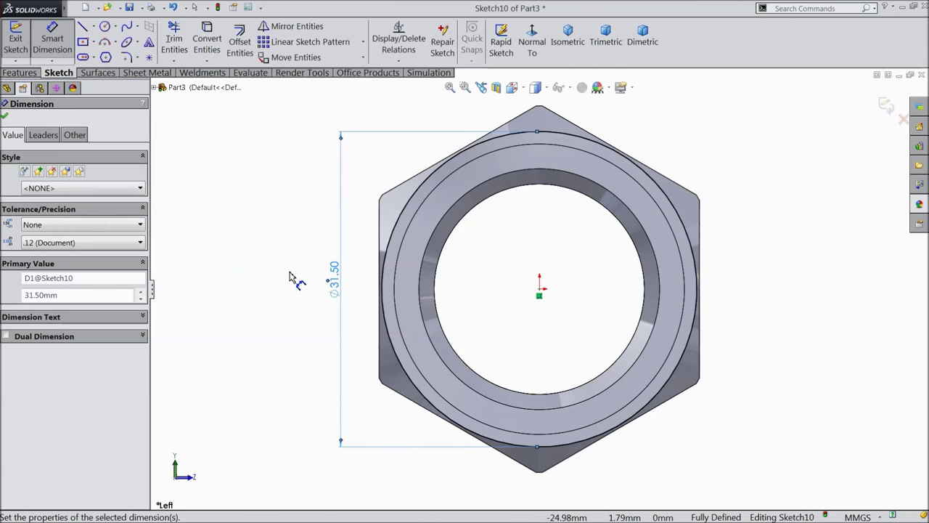
middle_click_drag(315, 259, 266, 283)
left_click(4, 119)
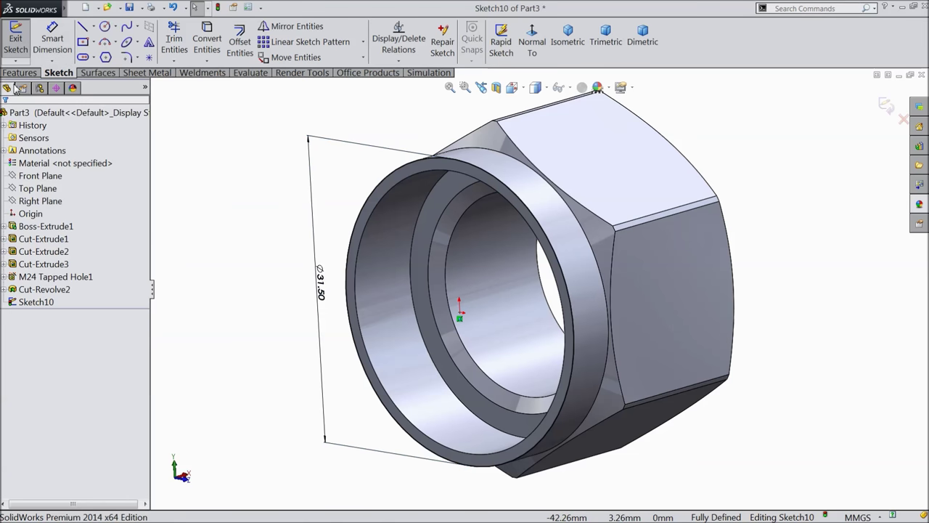
Extrude-cut the 31.5 mm circle with an Offset From Surface end condition, 5 mm from the recess's annular floor face
left_click(21, 74)
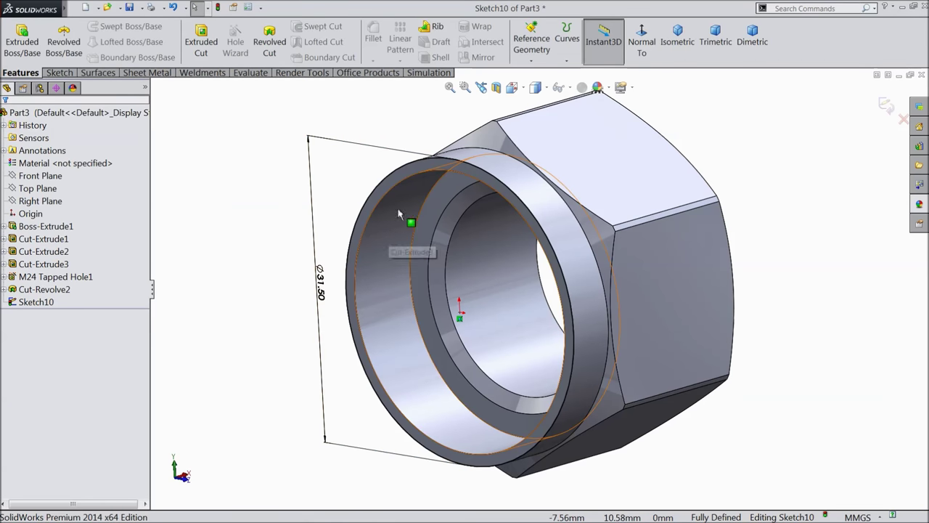
left_click(201, 40)
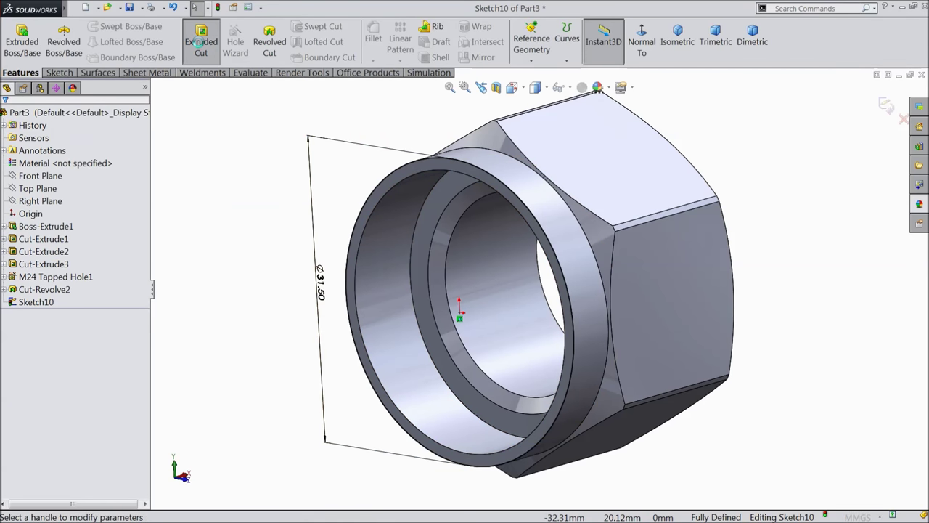
left_click(55, 185)
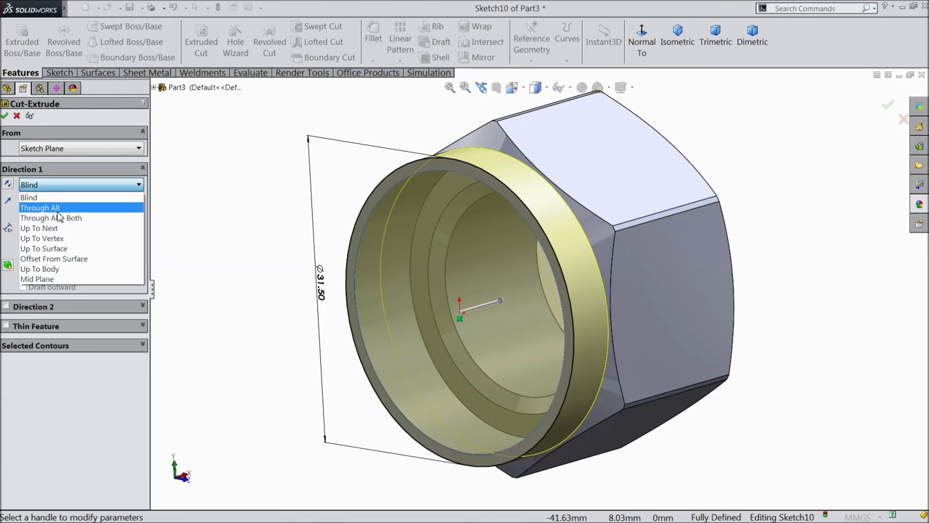
left_click(55, 259)
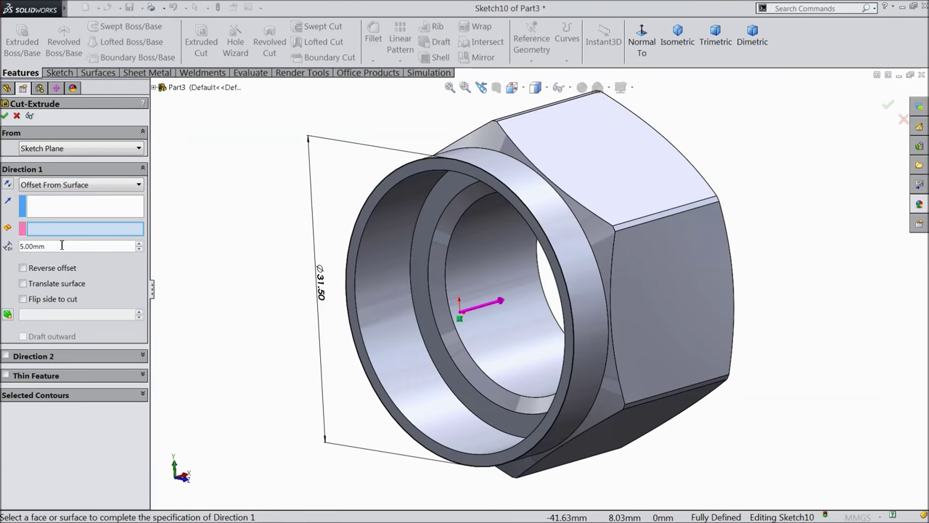
scroll(504, 266, "down", 2)
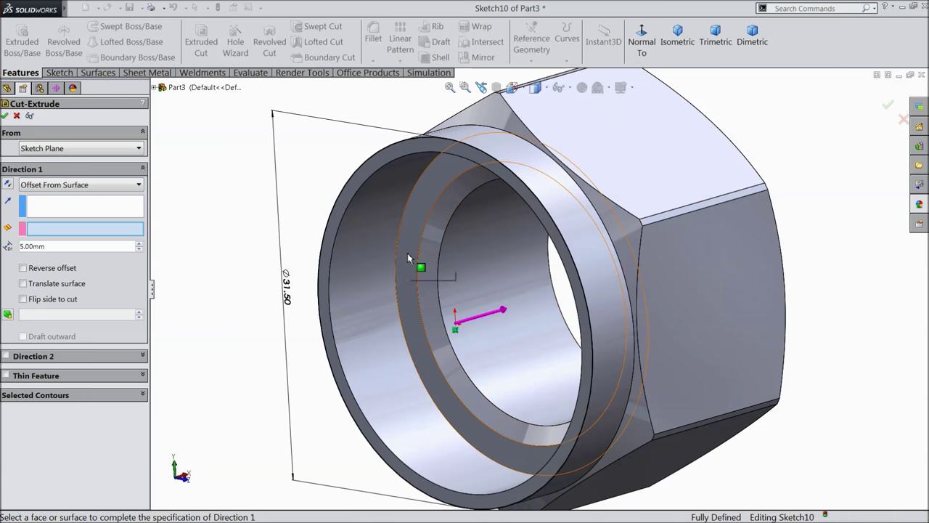
left_click(409, 252)
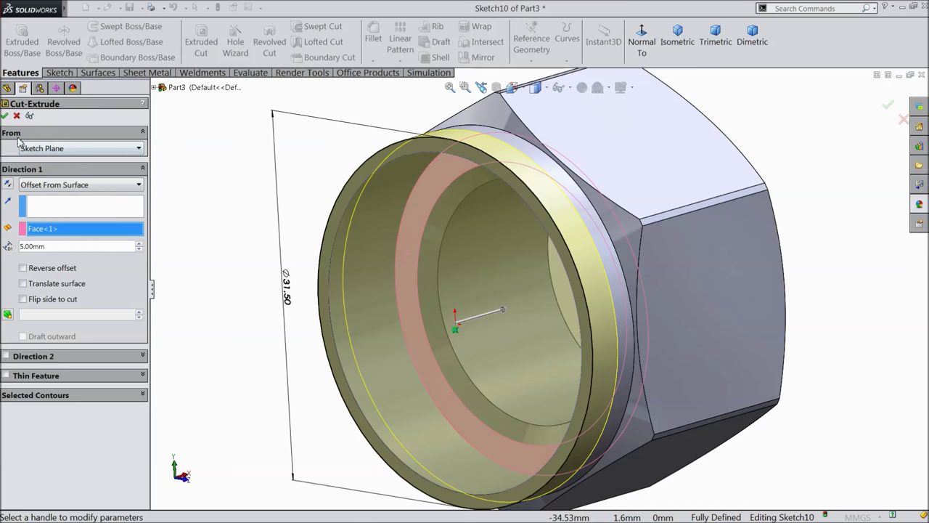
left_click(4, 116)
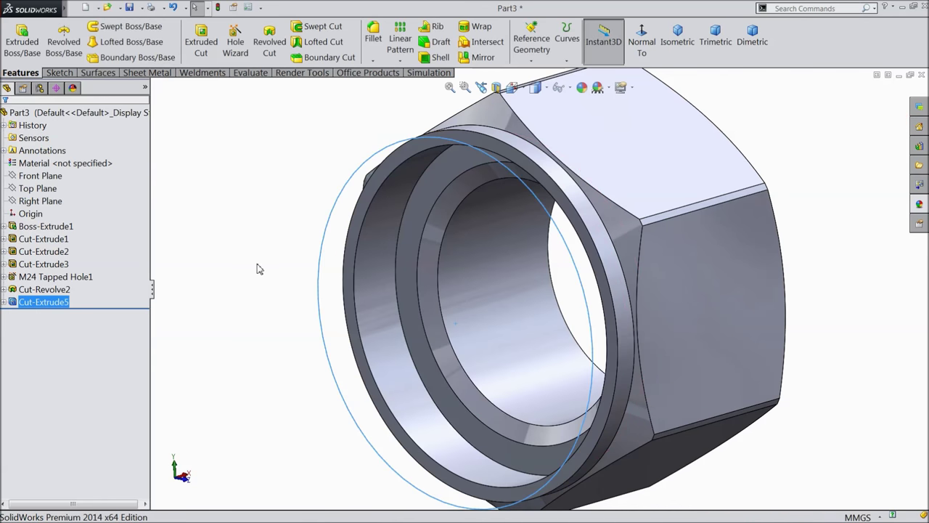
middle_click_drag(267, 265, 296, 282)
key("f")
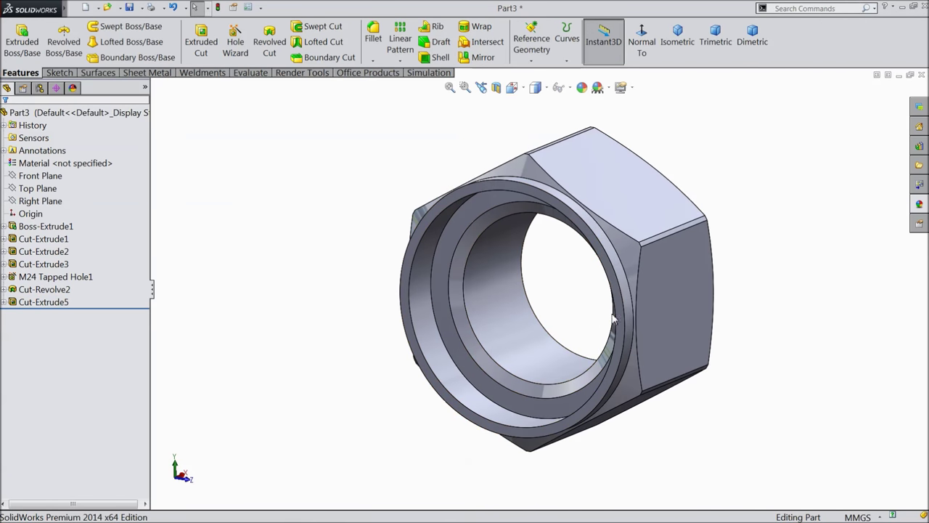
scroll(654, 313, "down", 3)
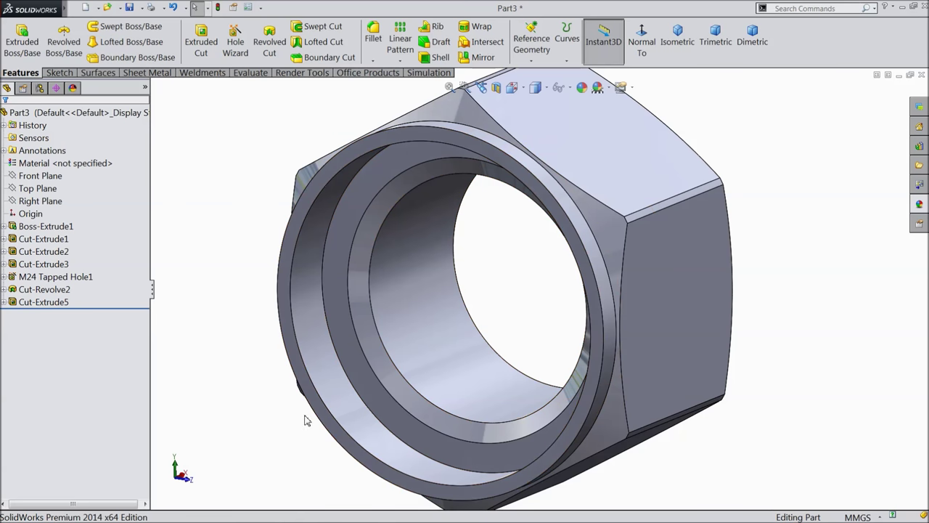
left_click(298, 233)
mouse_move(298, 233)
middle_mouse_down()
mouse_move(347, 231)
mouse_move(366, 251)
middle_mouse_up()
scroll(348, 233, "up", 2)
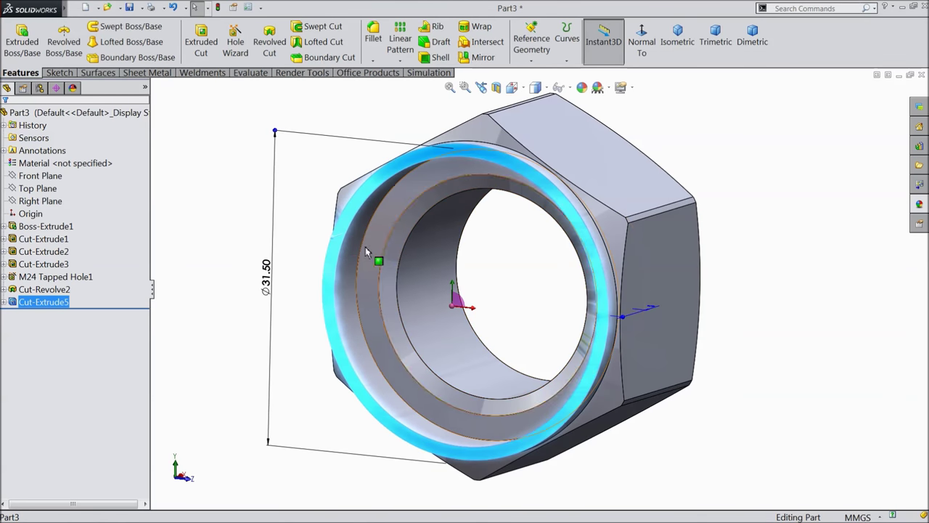
Reuse the 31.5 mm circle sketch for a boss extrusion that starts at a 3 mm offset from its sketch plane
left_click(3, 301)
left_click(26, 317)
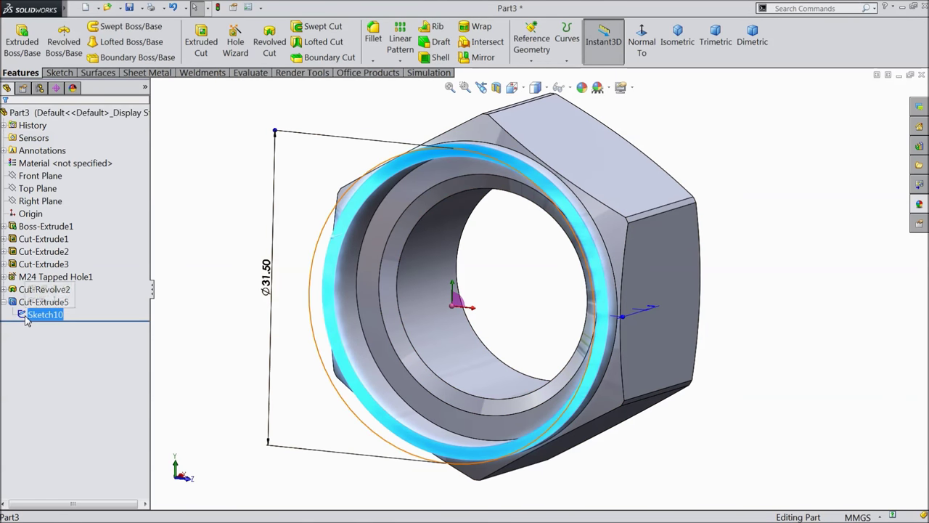
mouse_move(153, 299)
middle_mouse_down()
mouse_move(150, 290)
mouse_move(155, 308)
middle_mouse_up()
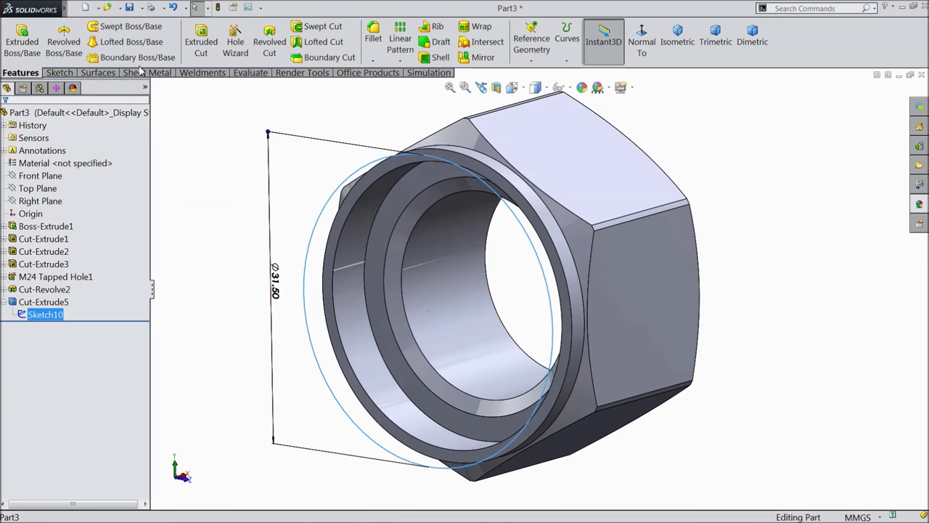
left_click(24, 52)
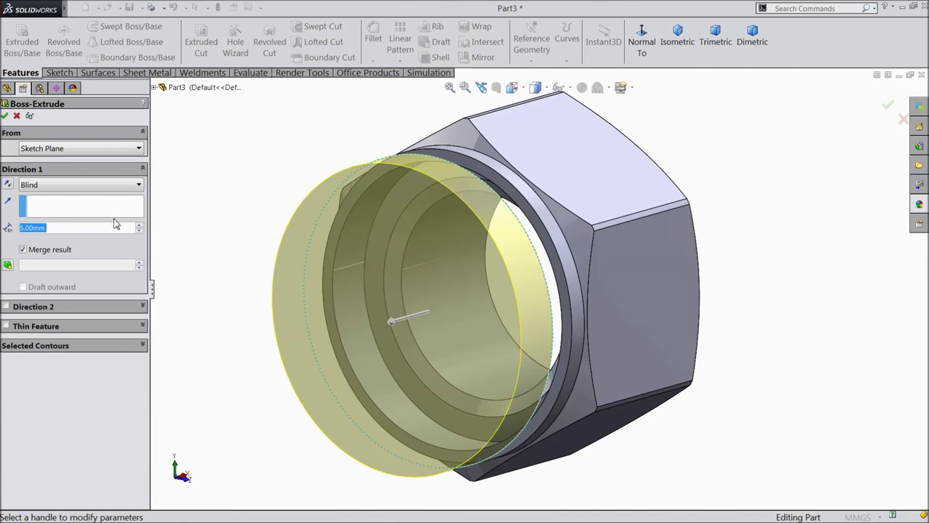
left_click(43, 147)
left_click(44, 193)
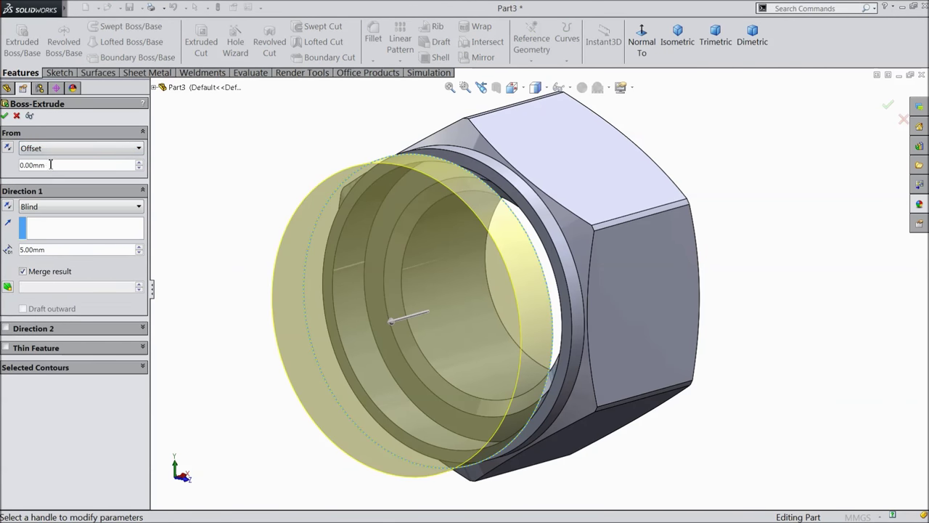
type("3")
key("Return")
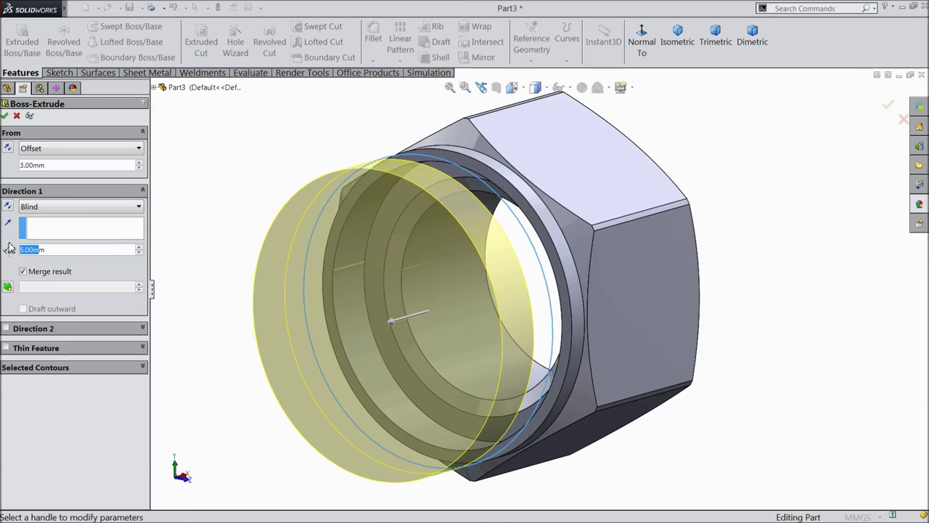
Set the extrusion's blind depth to 1 mm and reverse the direction of its start offset
type("1000")
key("Return")
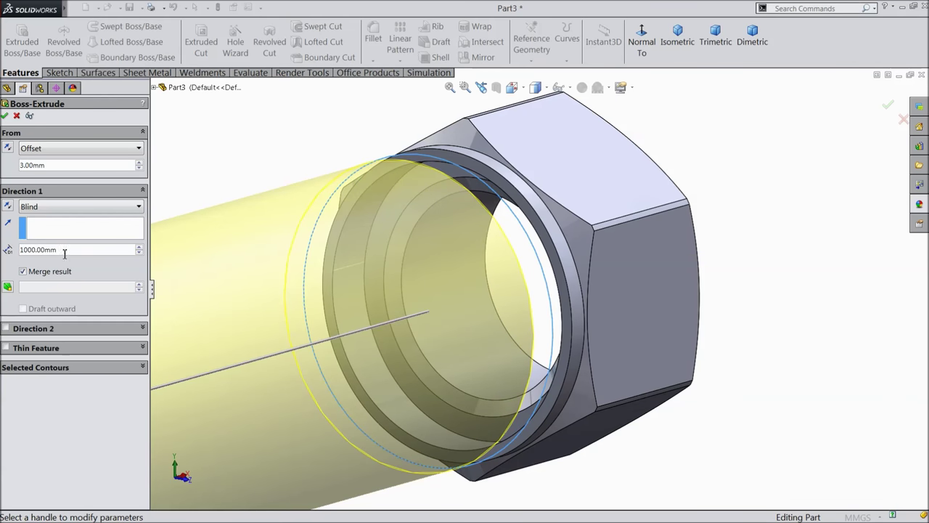
type("1")
key("Return")
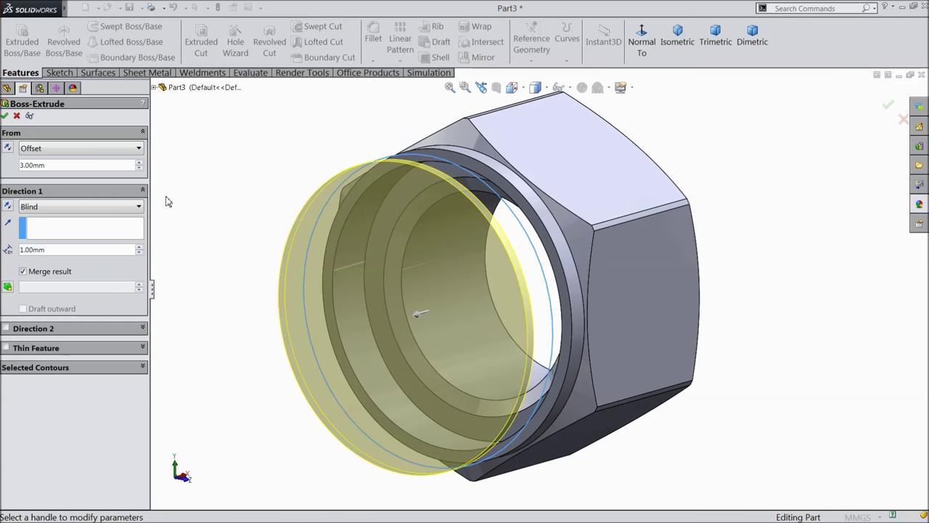
left_click(7, 148)
middle_click_drag(166, 178, 197, 195)
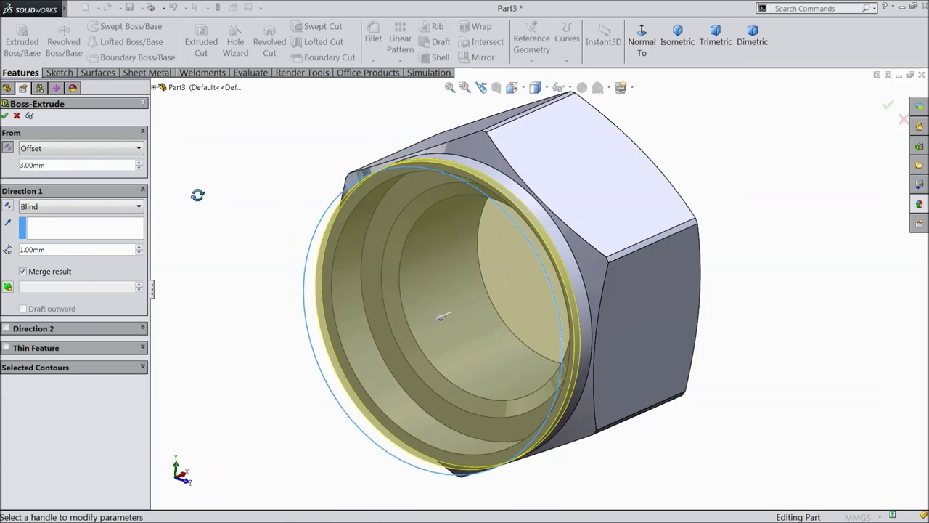
Finish the extrusion as a one-direction thin feature with a 3 mm wall thickness reversed to the inside of the circle
left_click(6, 349)
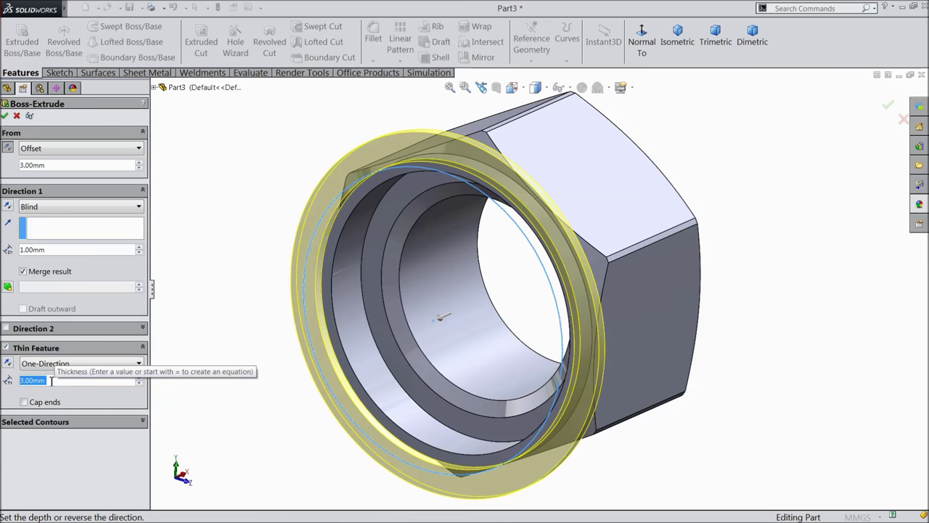
left_click(8, 364)
mouse_move(494, 293)
middle_mouse_down()
mouse_move(436, 297)
mouse_move(485, 294)
mouse_move(496, 270)
mouse_move(489, 285)
middle_mouse_up()
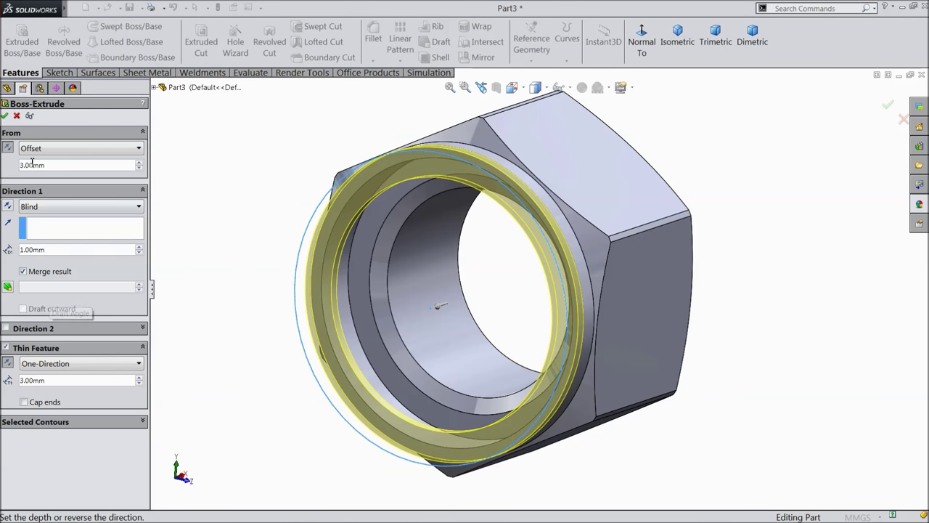
left_click(5, 116)
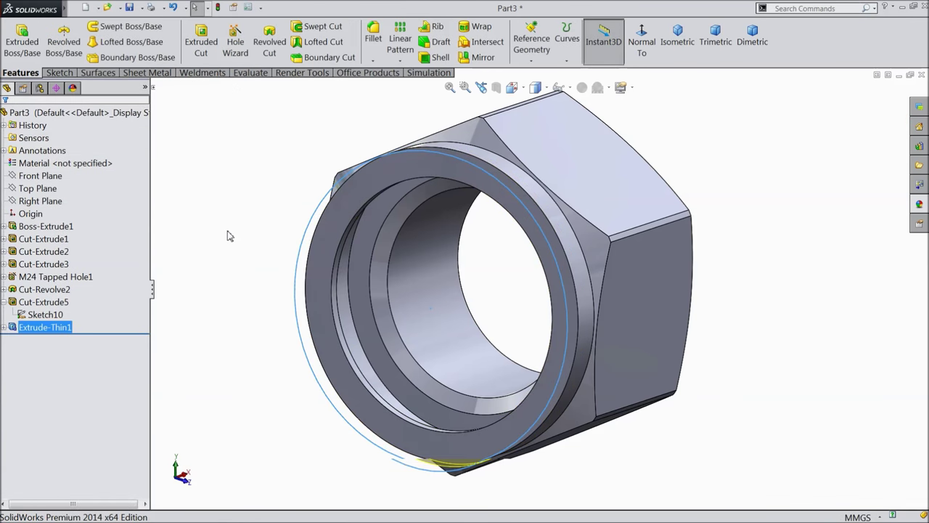
Fillet the outer circular edge of the thin ring's front face with a 1.5 mm radius
middle_click_drag(234, 230, 178, 236)
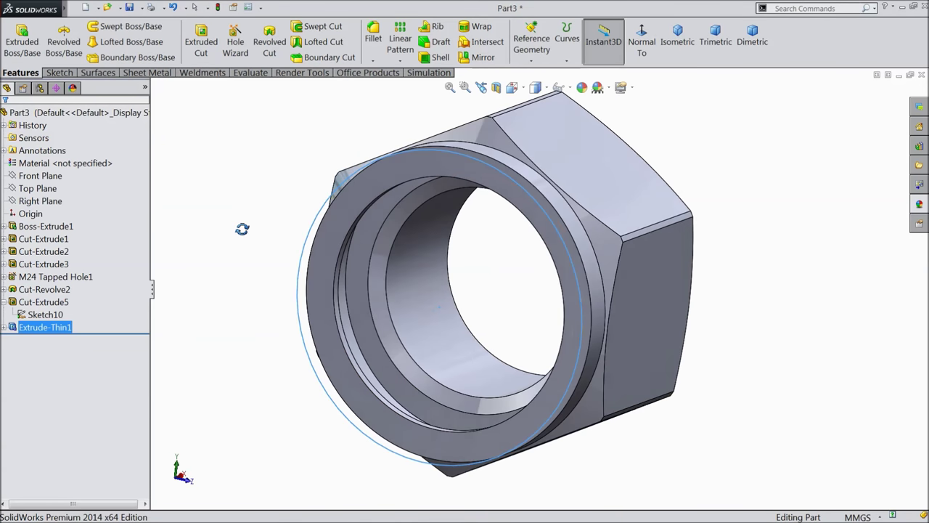
scroll(388, 290, "down", 5)
mouse_move(342, 301)
middle_mouse_down()
mouse_move(312, 307)
mouse_move(359, 276)
mouse_move(330, 301)
middle_mouse_up()
scroll(331, 301, "up", 5)
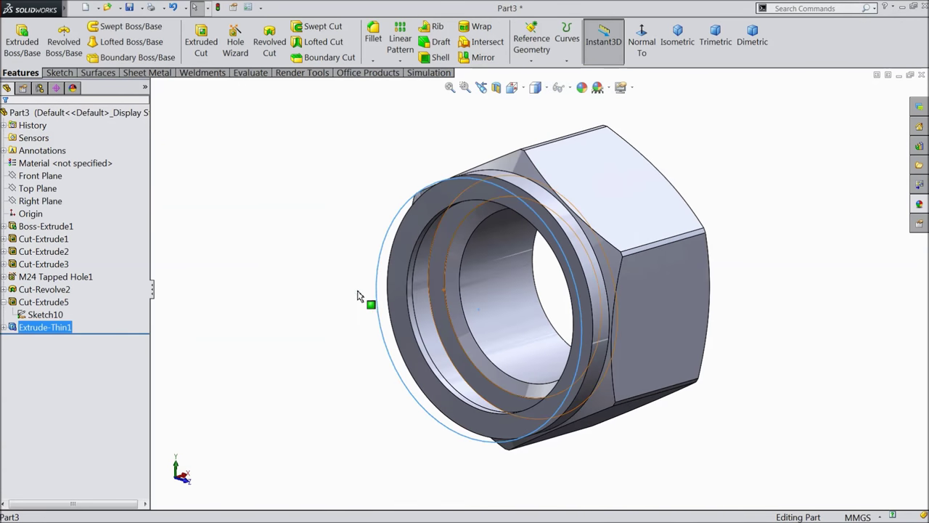
middle_click_drag(317, 268, 329, 274)
scroll(652, 318, "down", 2)
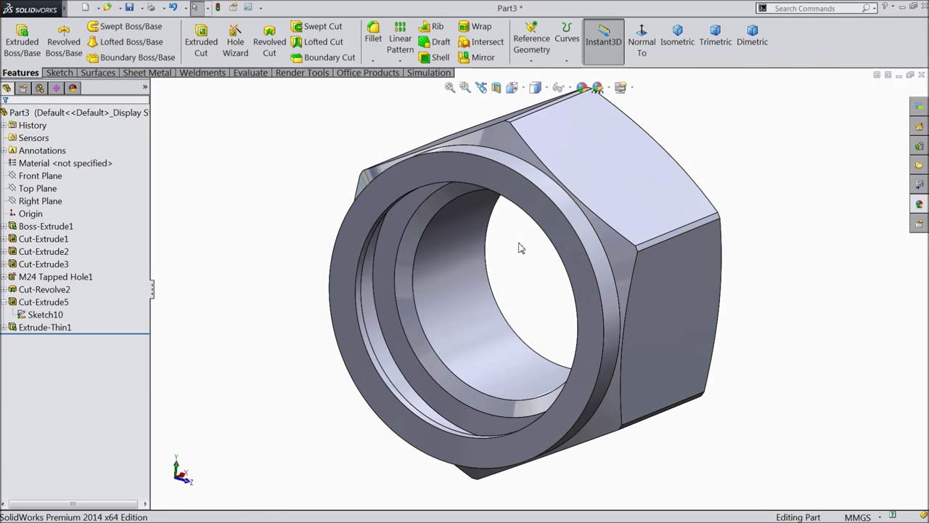
left_click(375, 42)
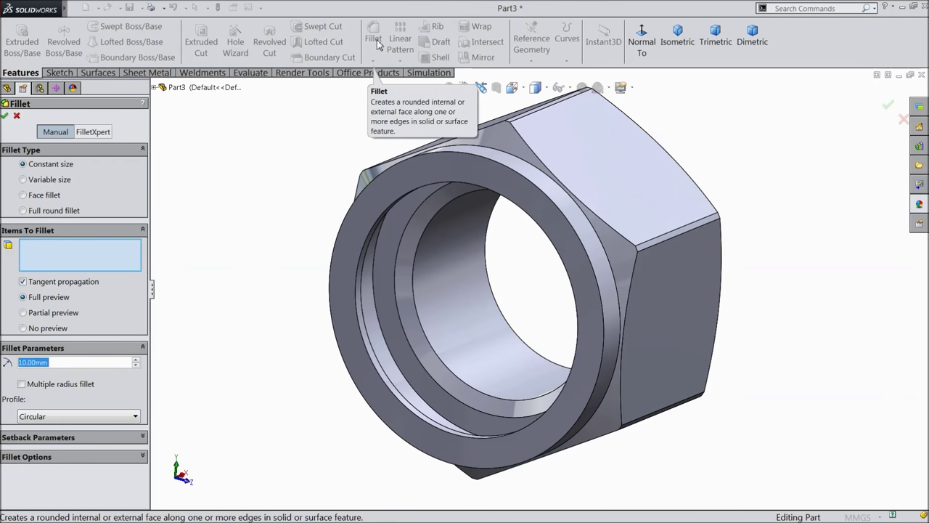
type("1.5")
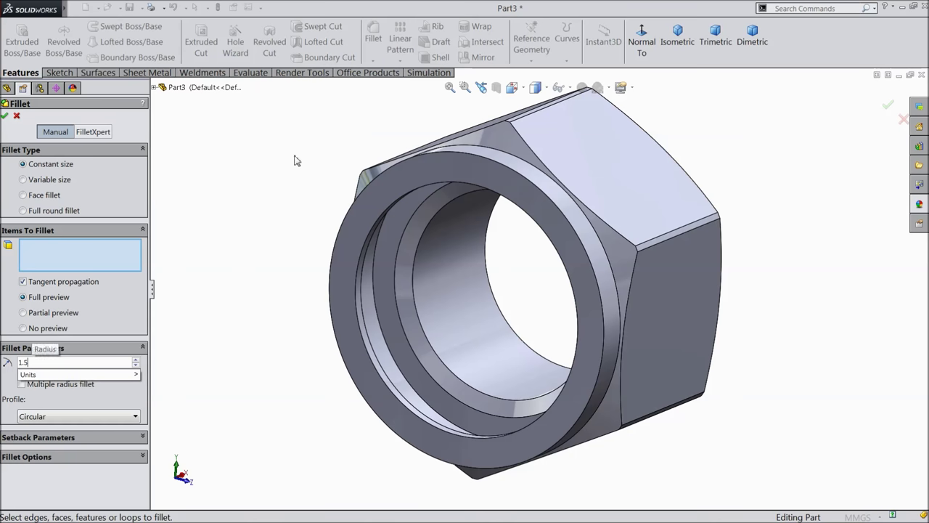
scroll(541, 215, "down", 2)
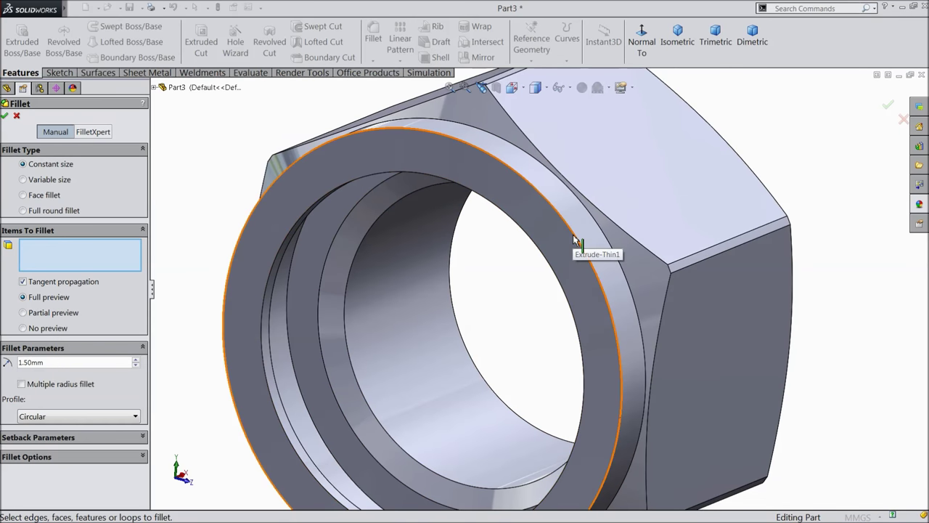
left_click(574, 235)
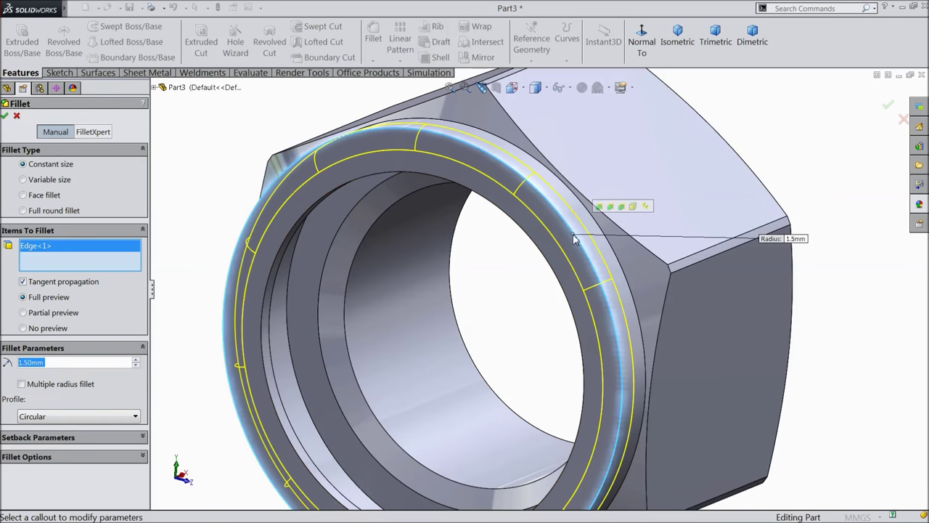
left_click(6, 116)
Fillet the inner circular edge near the ring, reached through the bore from the plain hex end, with a 0.5 mm radius
left_click(373, 41)
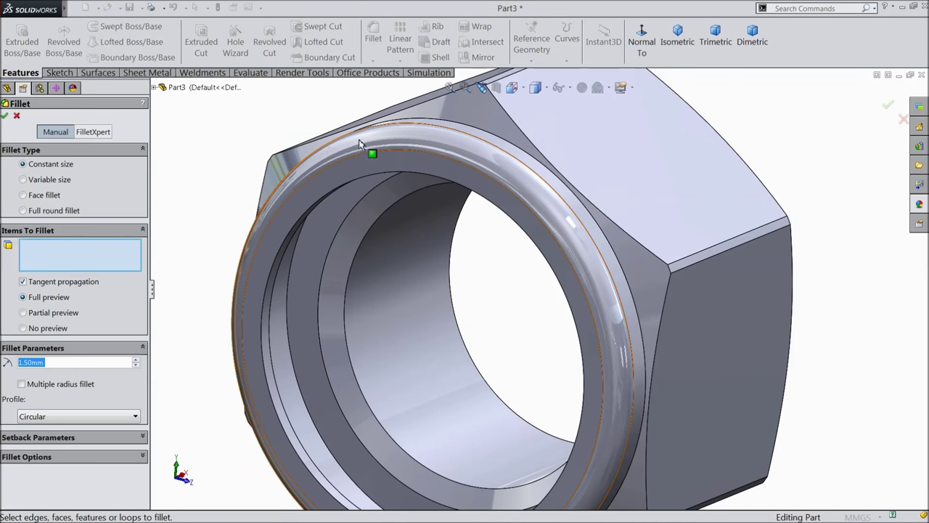
type("0.5")
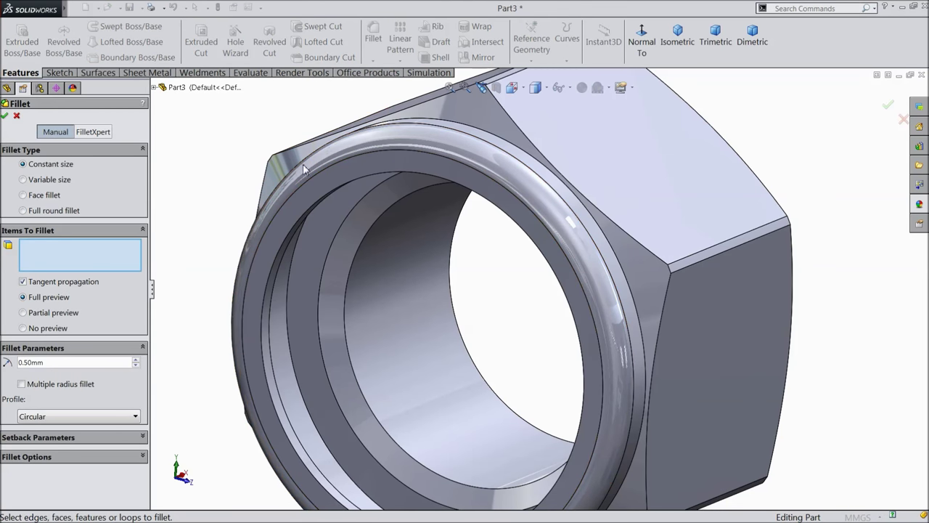
scroll(455, 287, "up", 2)
middle_click_drag(454, 287, 340, 332)
scroll(394, 328, "down", 6)
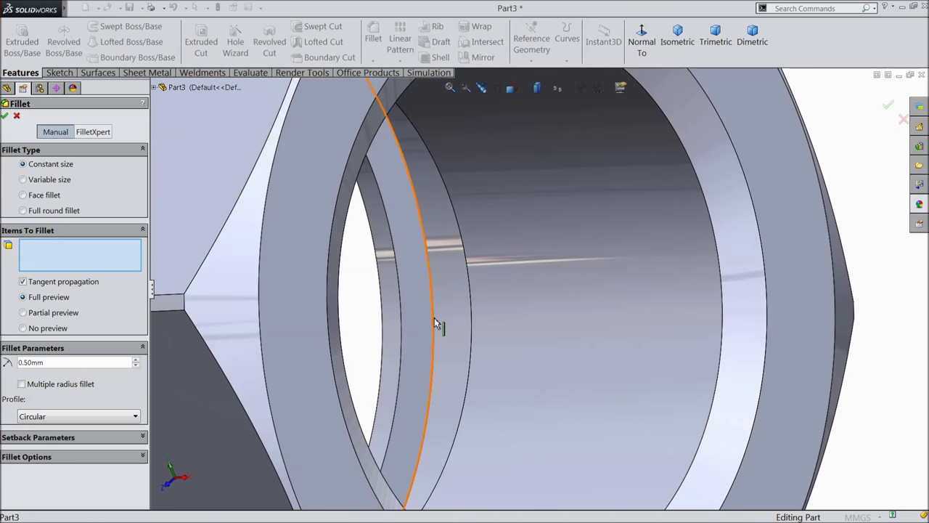
left_click(430, 319)
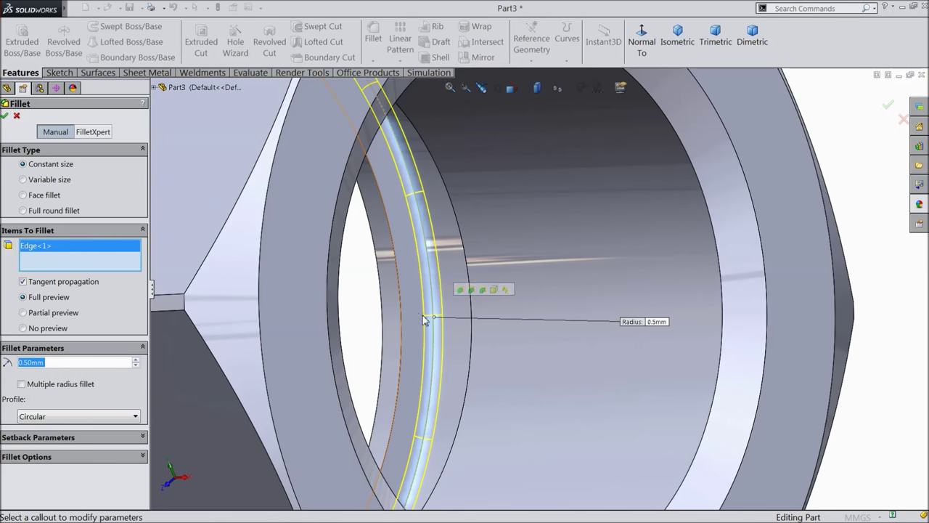
left_click(5, 117)
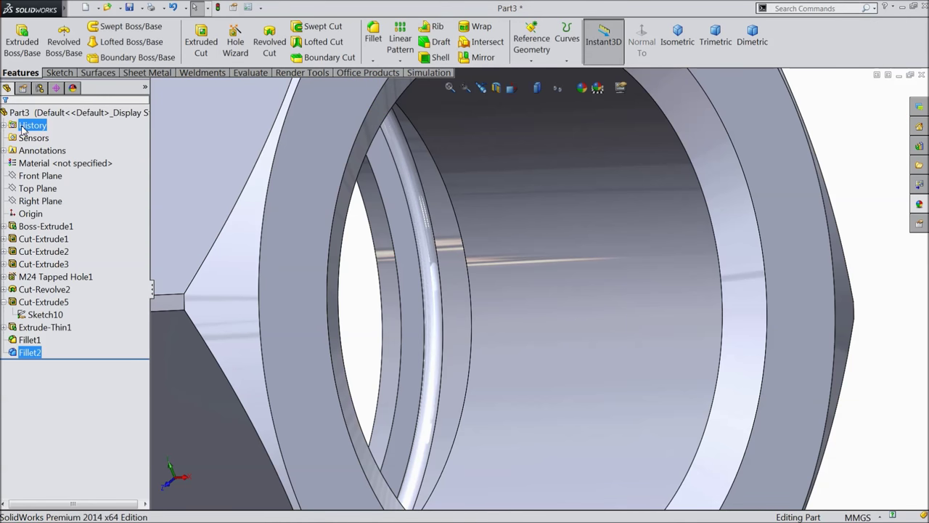
key("f")
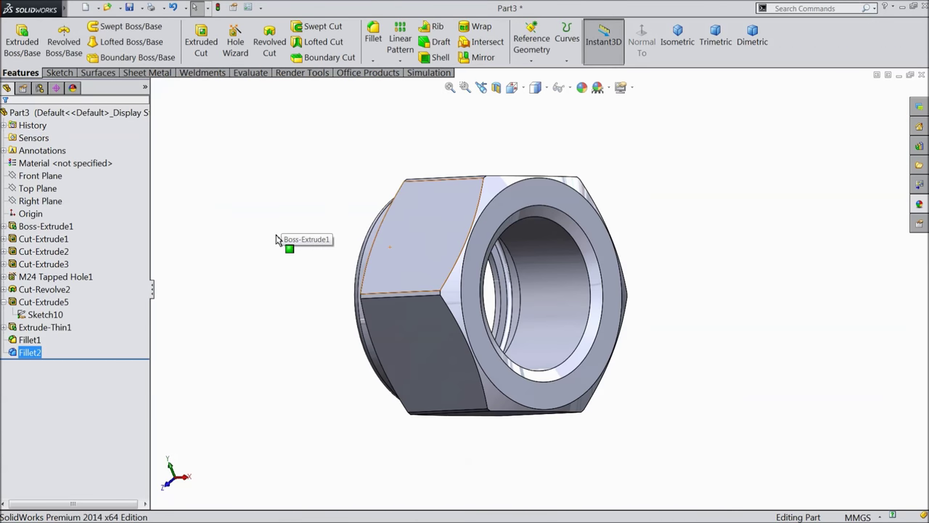
Create a reference plane offset 3 mm outward from the annular end face on the plain hex end
middle_click_drag(284, 240, 254, 264)
scroll(550, 326, "down", 3)
middle_click_drag(549, 326, 629, 290)
scroll(533, 316, "up", 2)
left_click(646, 240)
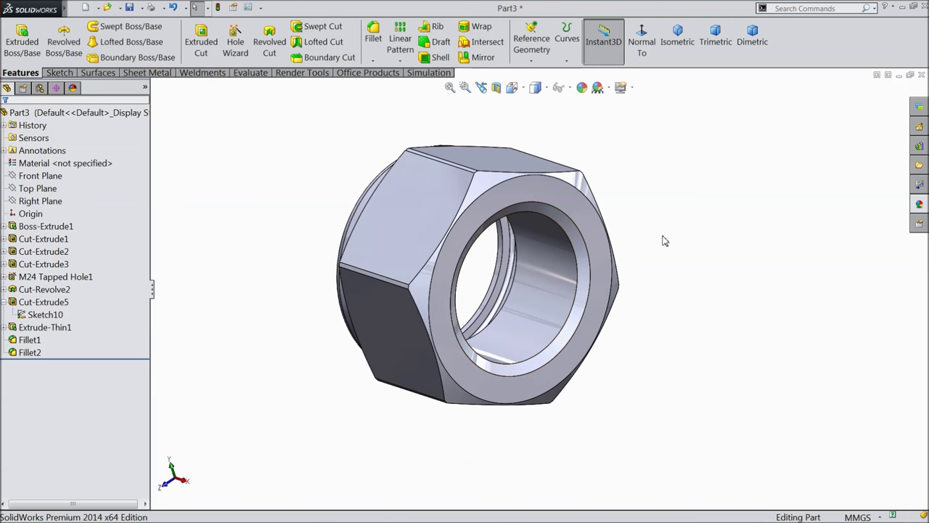
left_click(588, 251)
left_click(530, 66)
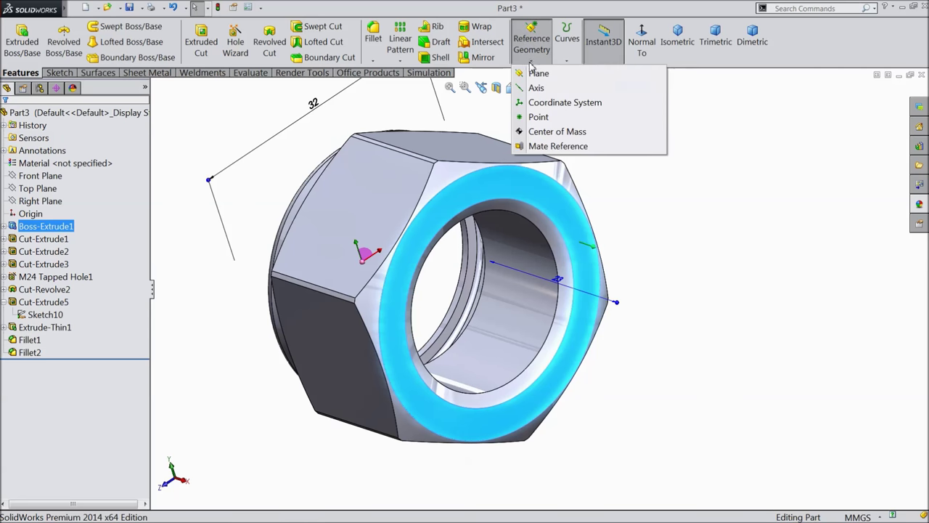
left_click(526, 75)
middle_click_drag(421, 294, 378, 248)
left_click(61, 271)
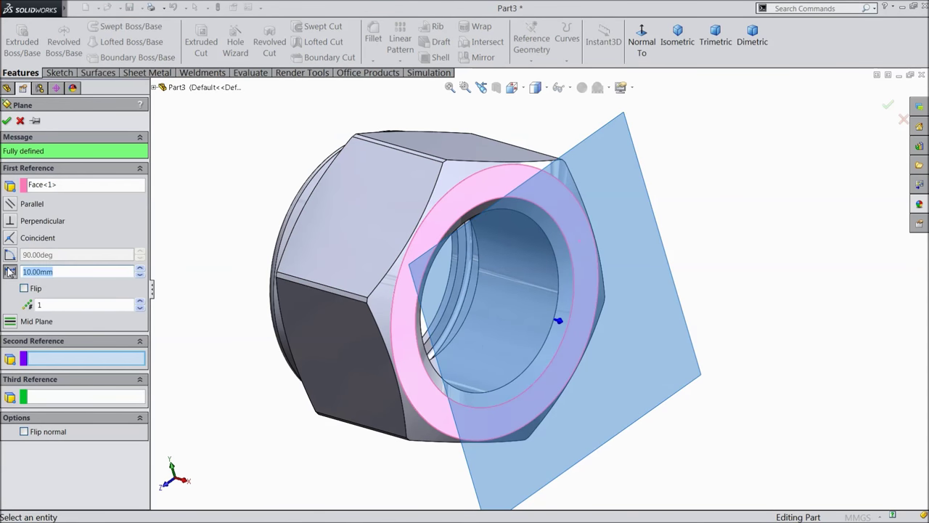
type("3")
key("Return")
middle_click_drag(229, 192, 216, 232)
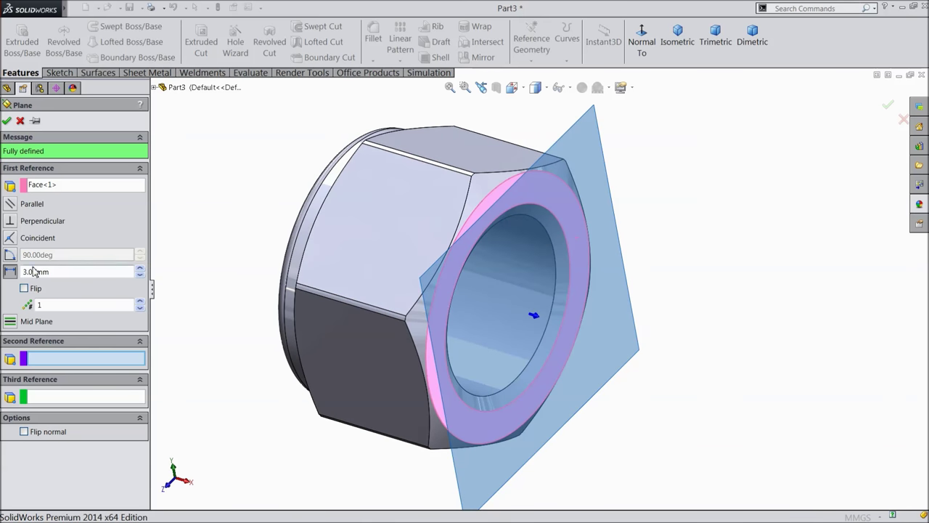
left_click(7, 120)
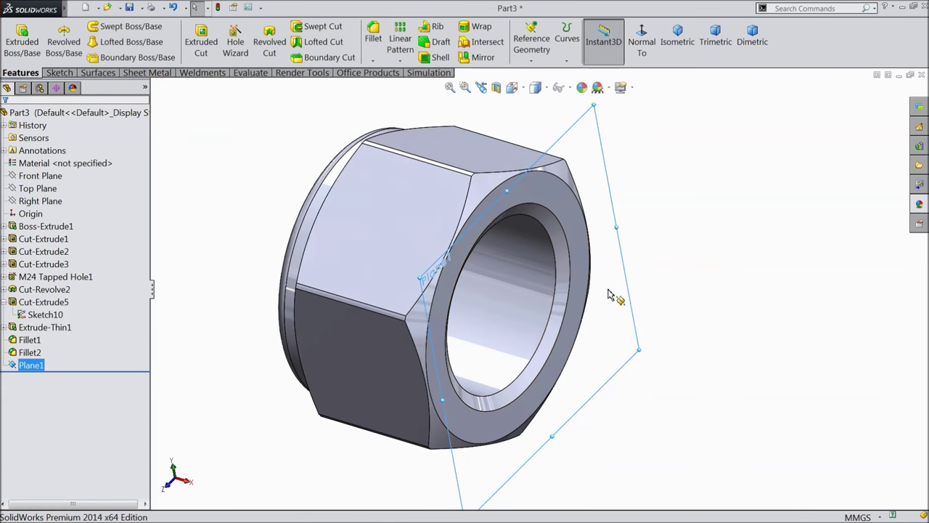
In a new sketch on the offset plane, draw a circle about 27 mm in diameter centred on the origin
left_click(59, 72)
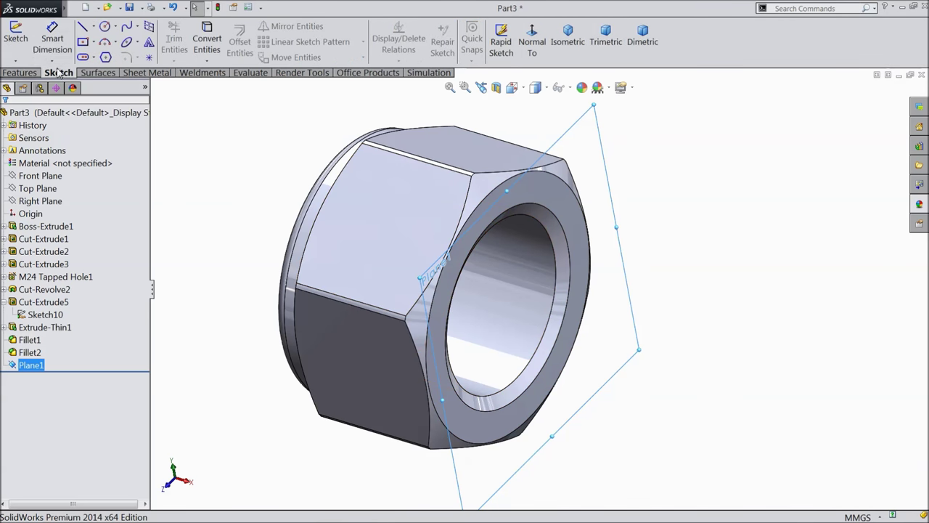
left_click(15, 37)
left_click(533, 41)
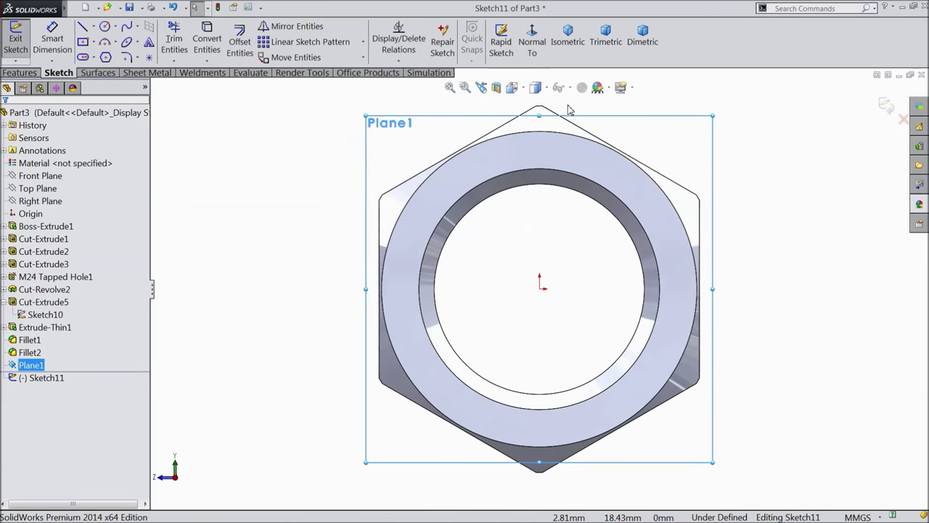
left_click(104, 26)
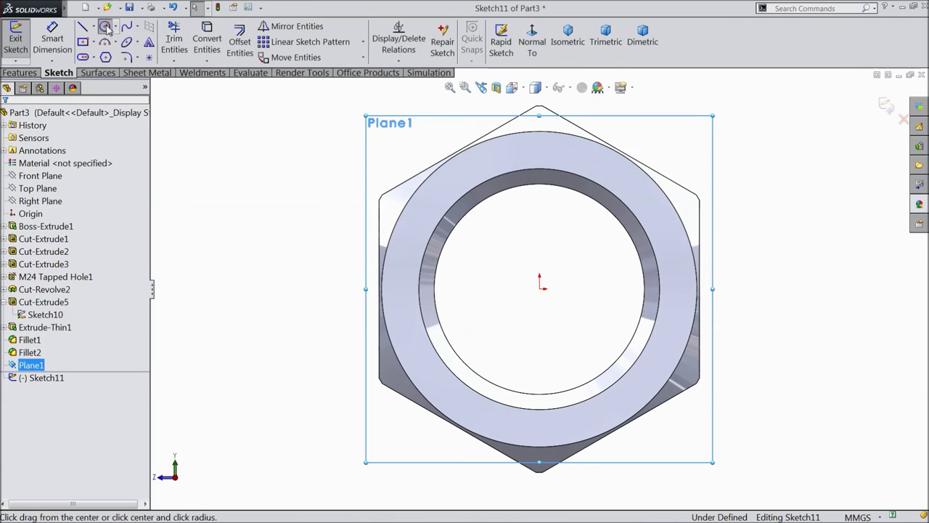
left_click(539, 284)
left_click(419, 228)
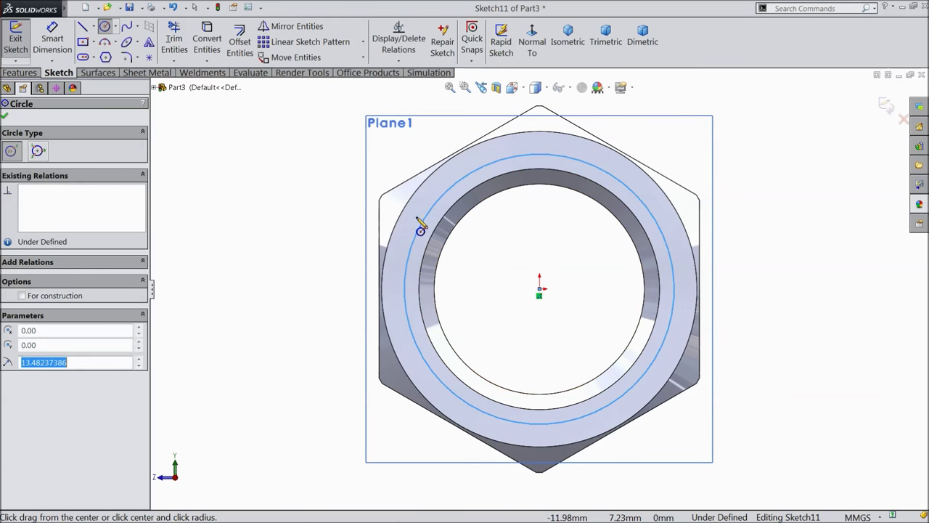
Dimension the circle on the offset plane with a 22.7 mm diameter
left_click(52, 40)
left_click(406, 291)
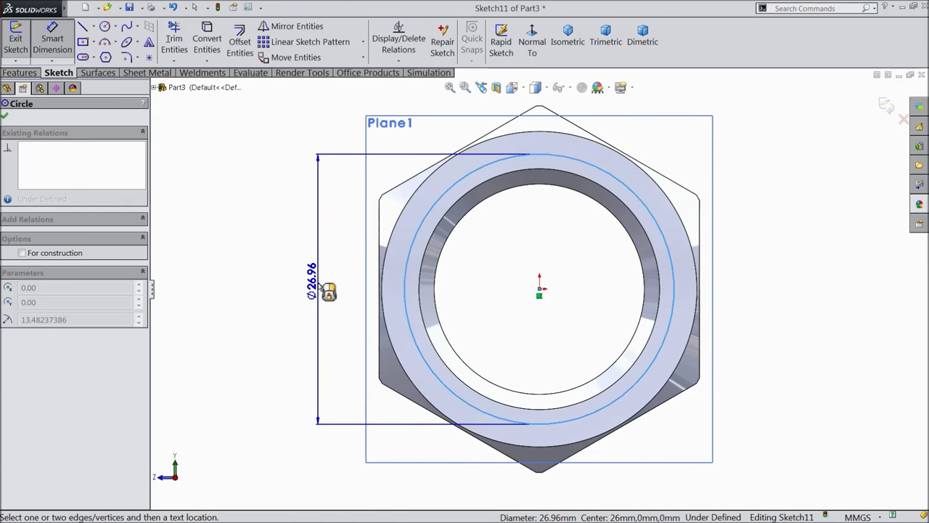
left_click(318, 288)
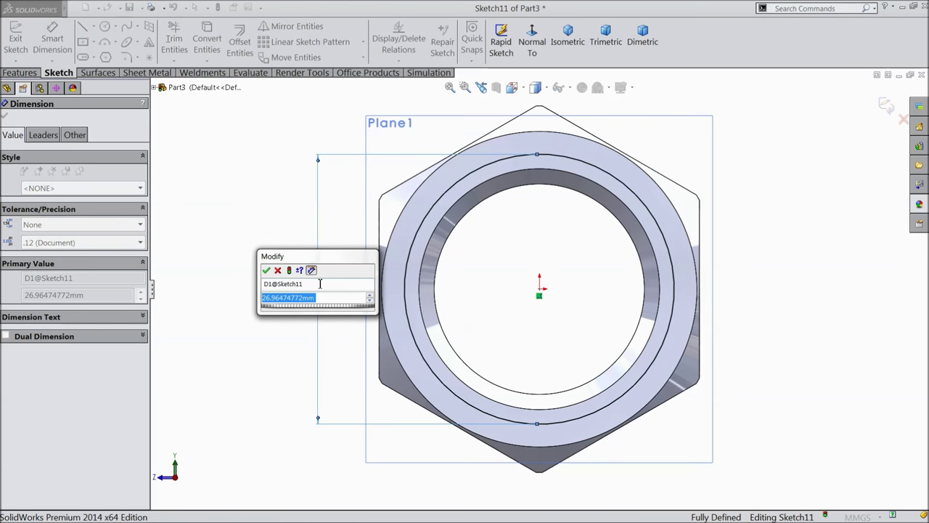
type("22.7")
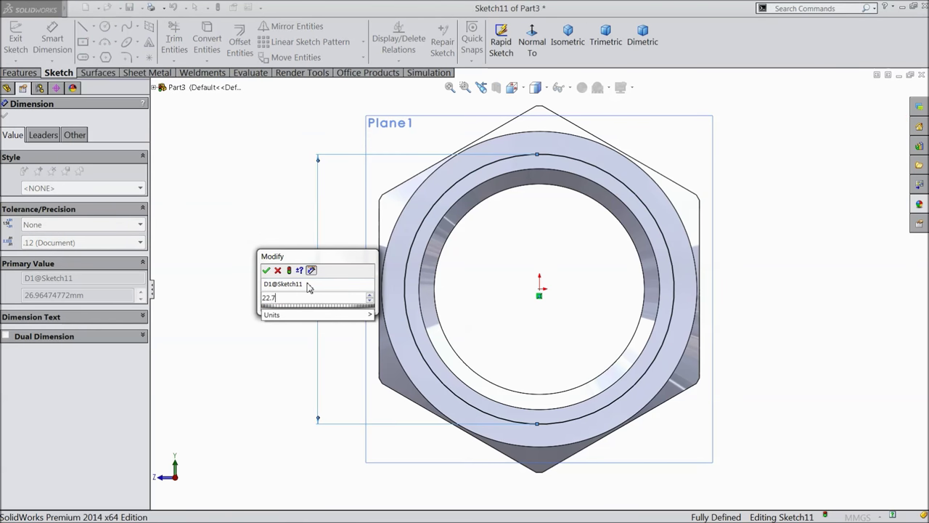
left_click(266, 271)
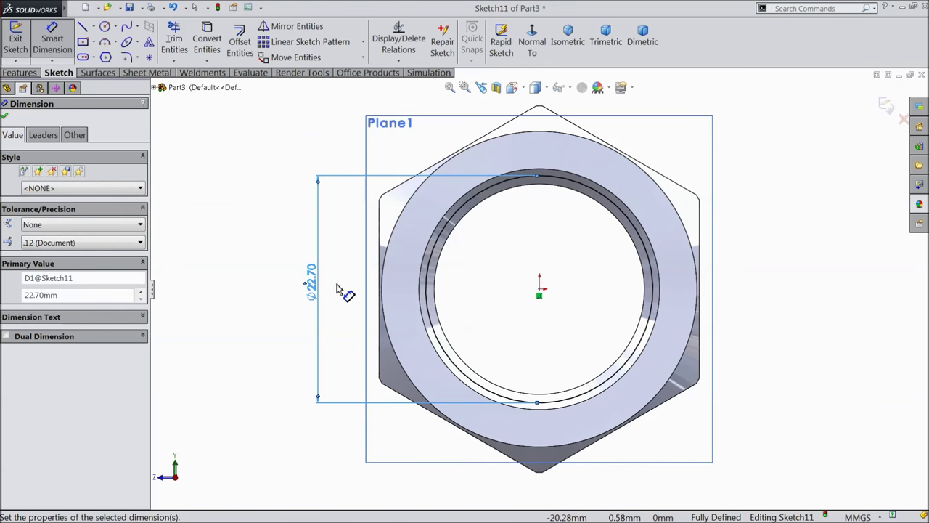
Create a clockwise helix from the circle by height and pitch, 20 mm high with 2 mm constant pitch, reversed direction and 0° start angle
middle_click_drag(159, 211, 254, 249)
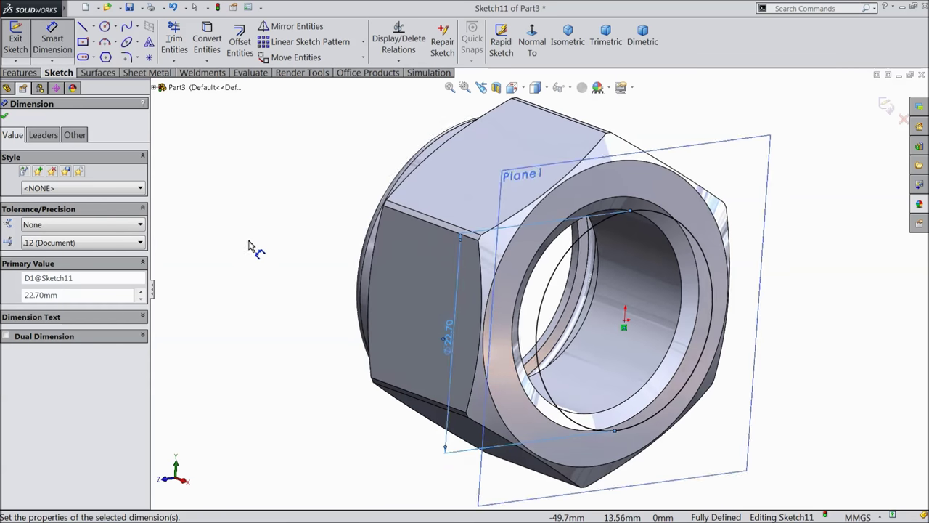
scroll(483, 307, "up", 3)
scroll(587, 310, "down", 3)
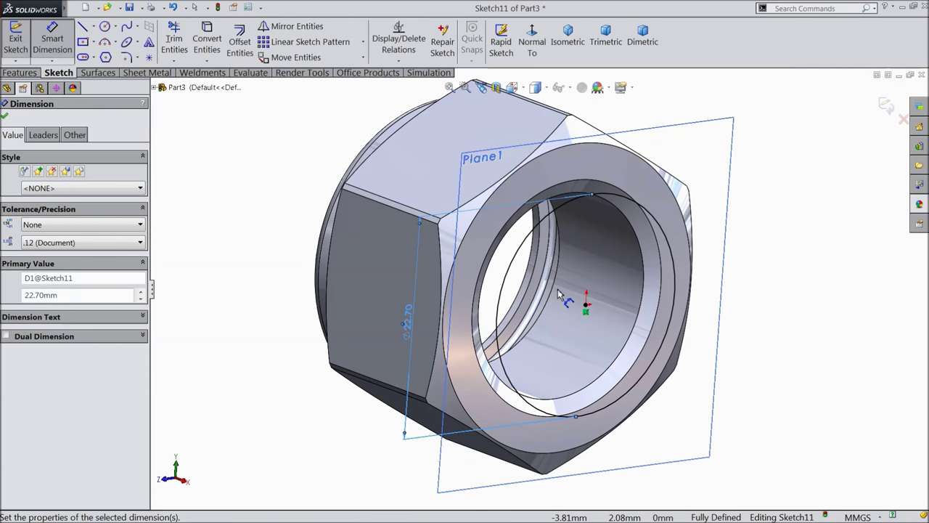
left_click(22, 73)
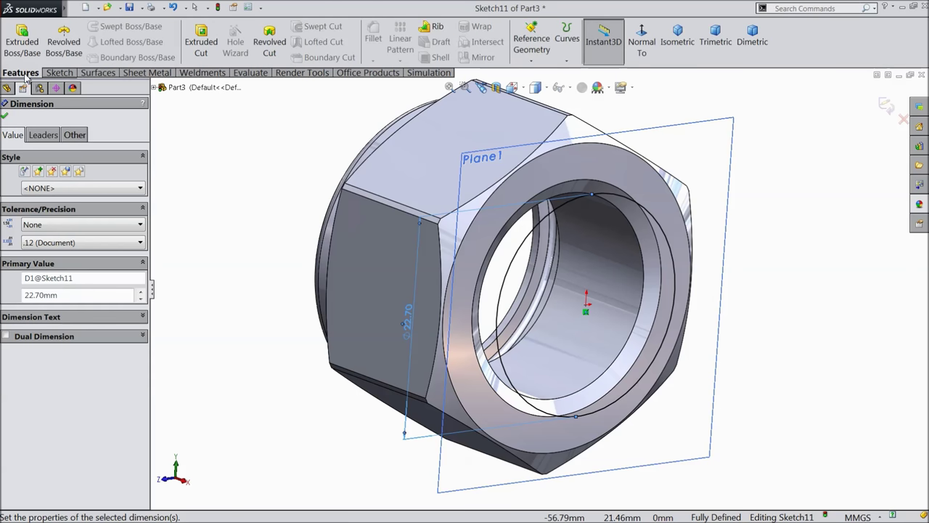
left_click(567, 61)
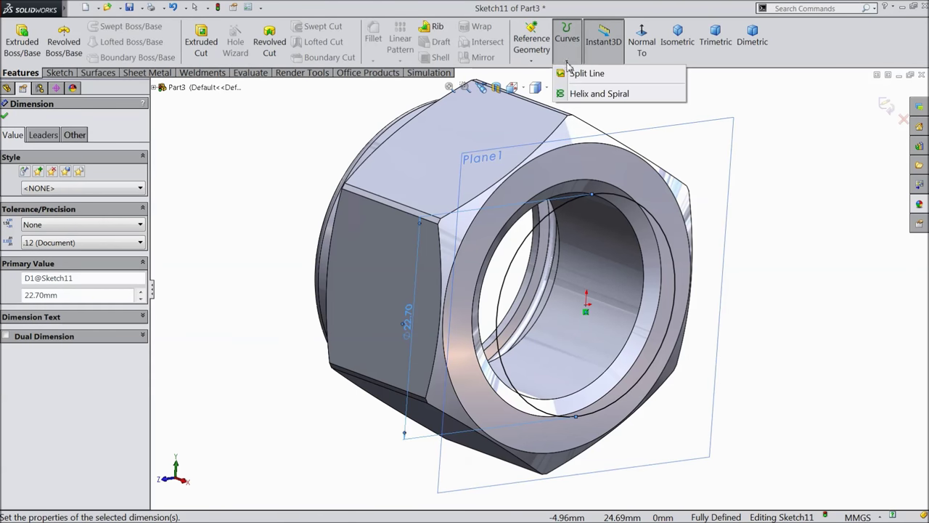
left_click(588, 95)
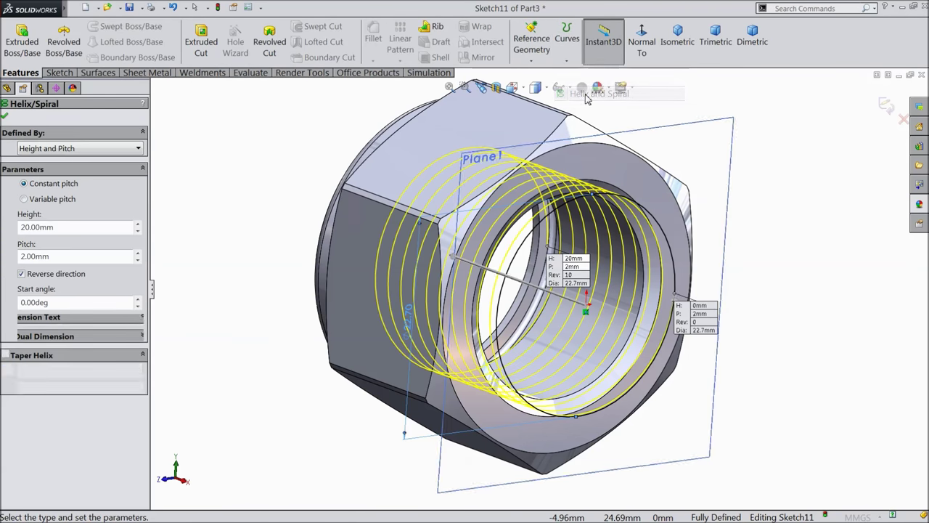
left_click(59, 150)
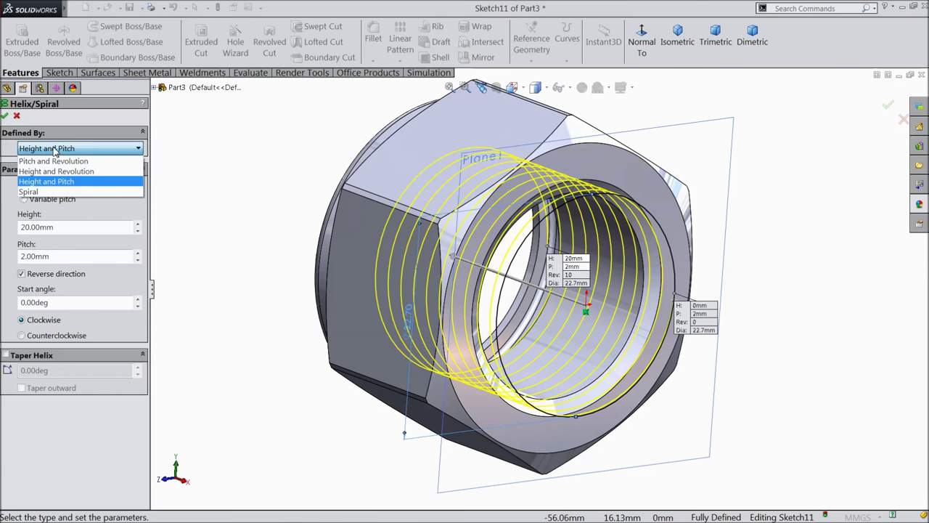
left_click(55, 183)
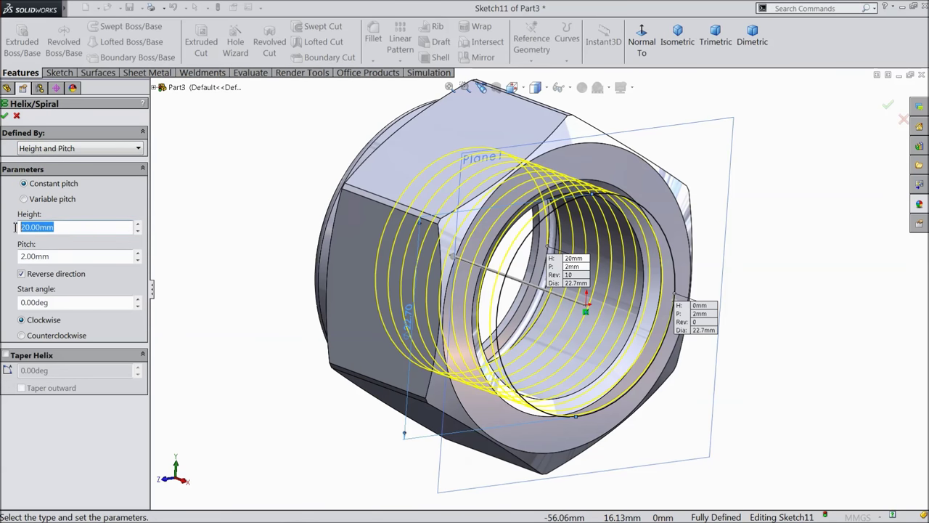
left_click_drag(55, 258, 18, 253)
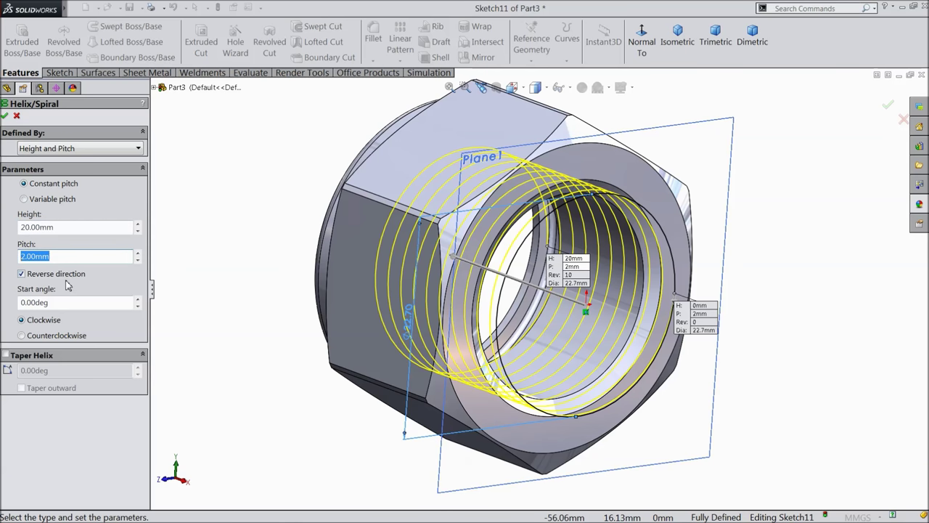
left_click(21, 274)
left_click(21, 274)
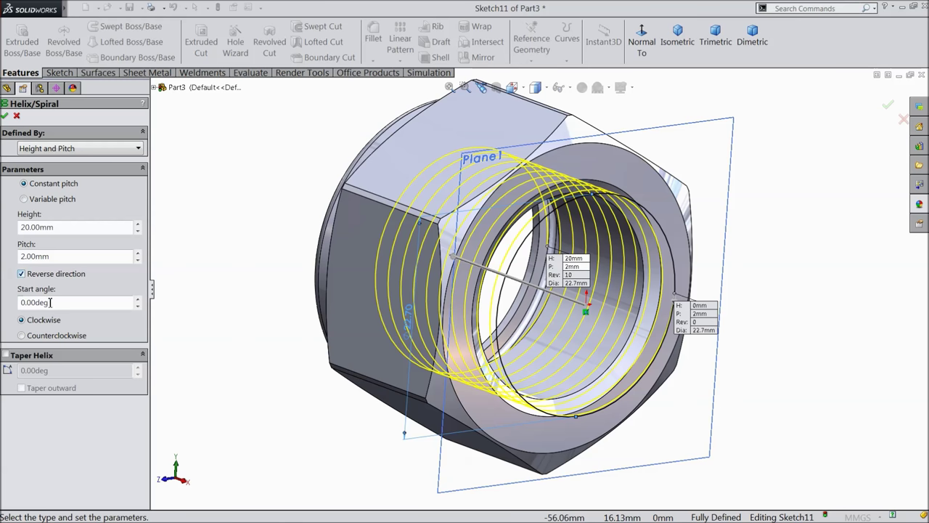
left_click(5, 117)
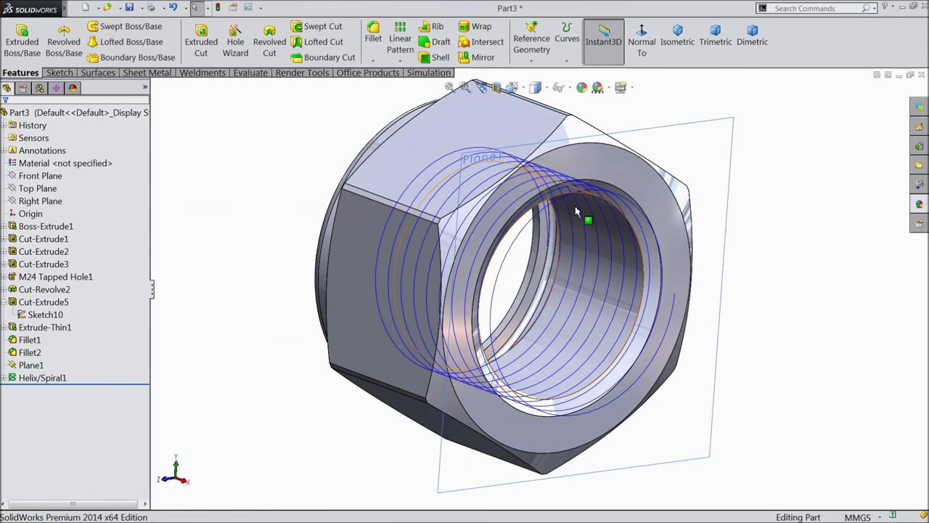
Start a new sketch on the Top Plane and view it face-on
left_click(41, 203)
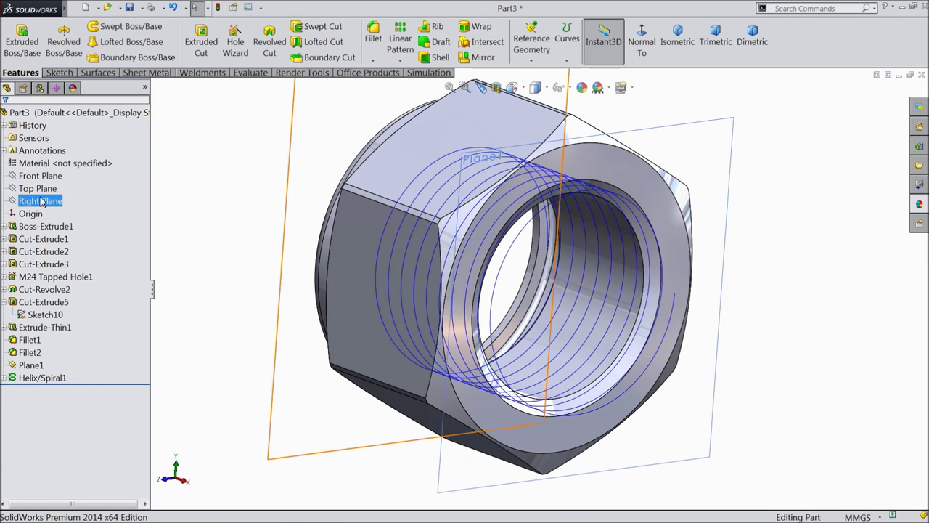
left_click(40, 189)
left_click(53, 179)
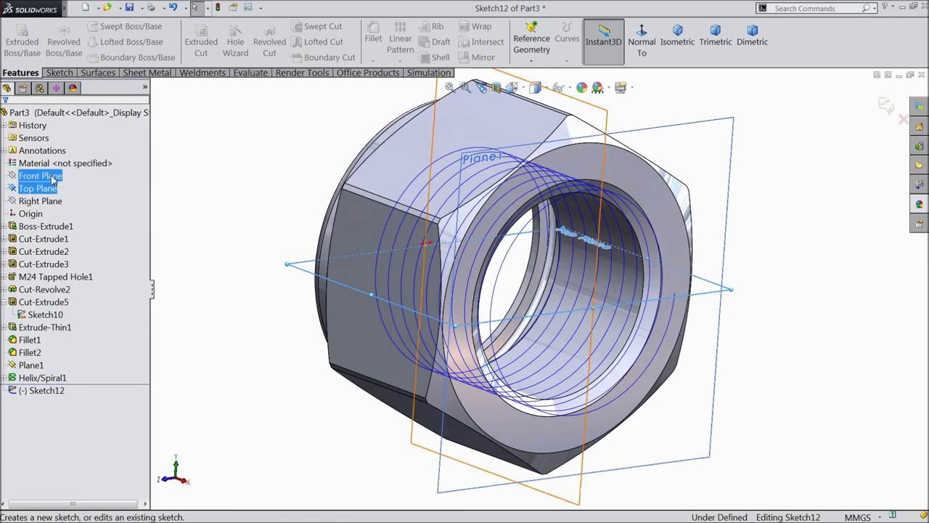
left_click(642, 42)
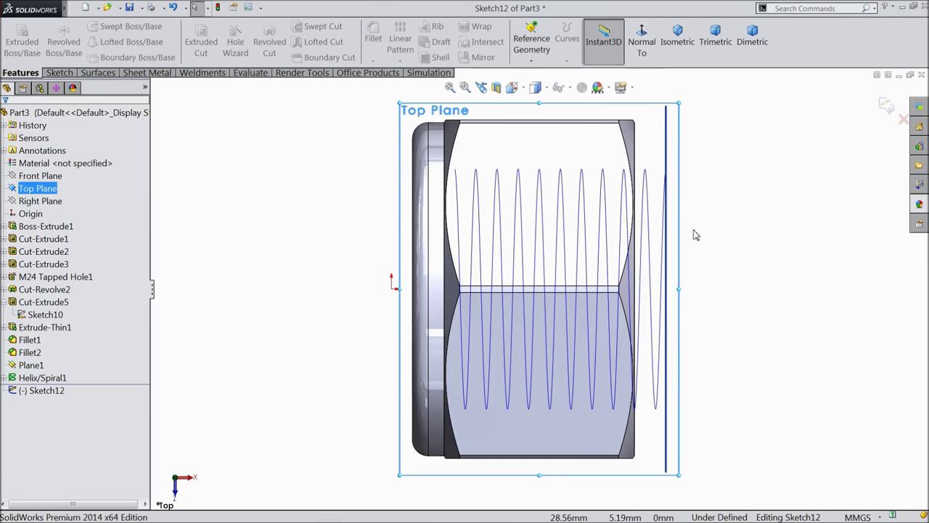
Draw a closed triangle near the helix's outer end, with a horizontal base about 1.91 mm long and its apex pointing outward from the bore
scroll(686, 191, "down", 3)
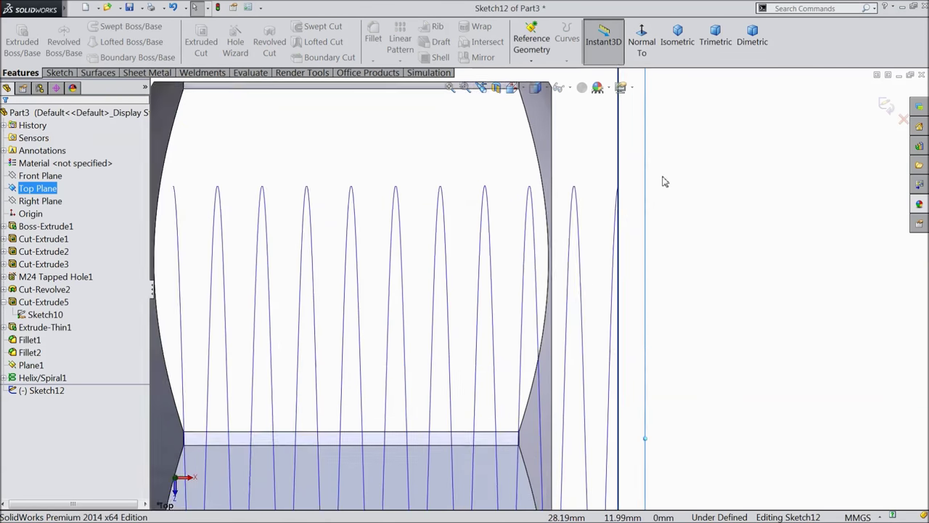
scroll(603, 208, "down", 4)
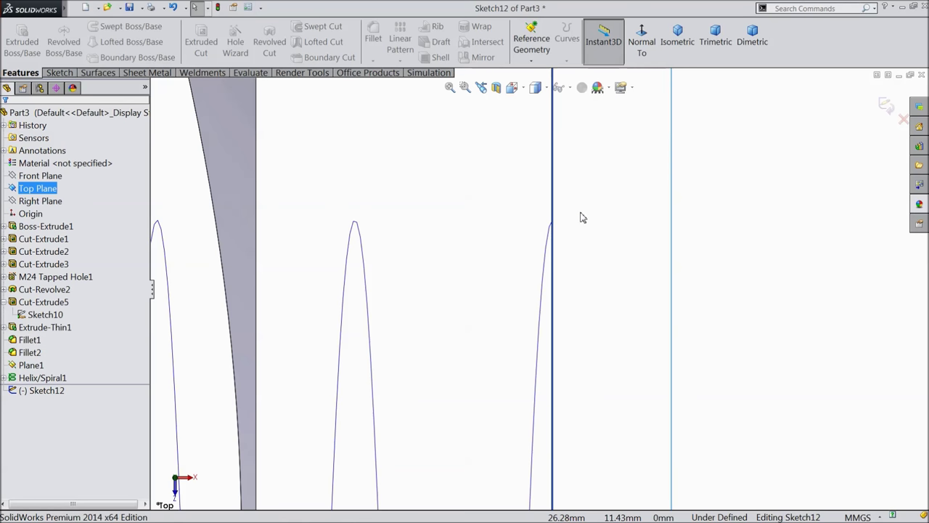
scroll(581, 218, "up", 2)
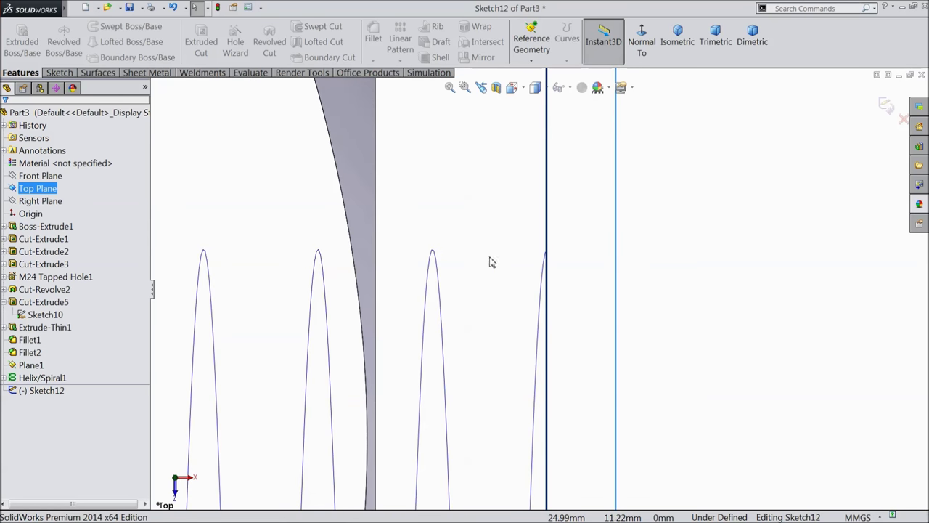
left_click(59, 72)
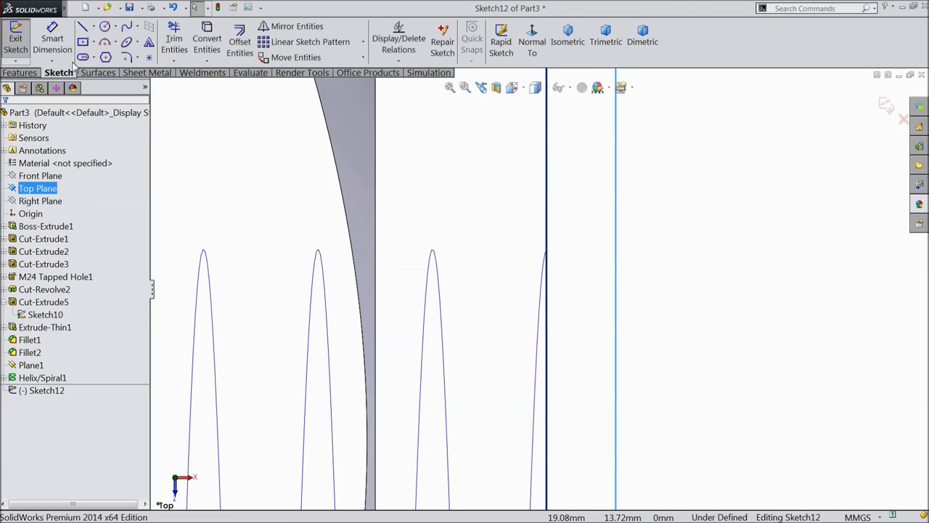
left_click(82, 28)
left_click(582, 168)
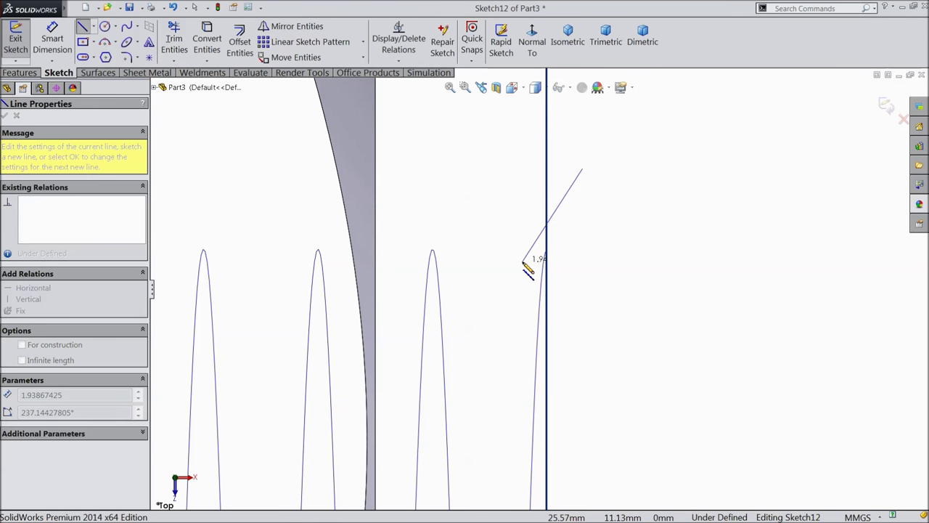
left_click(522, 262)
left_click(631, 261)
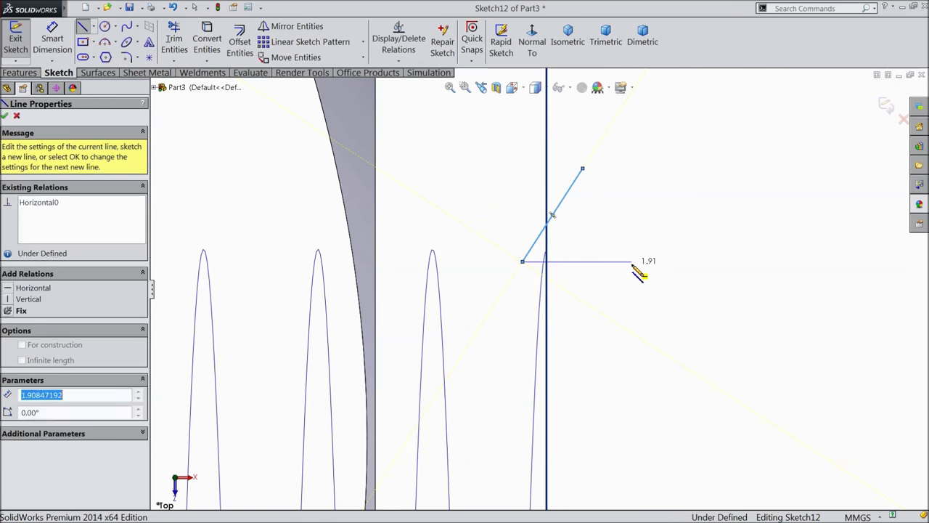
left_click(583, 168)
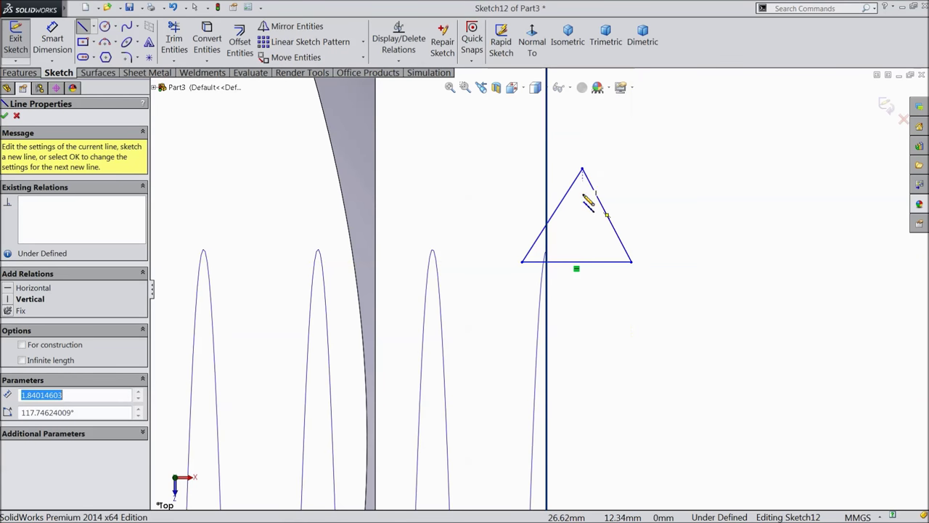
Draw a line from the midpoint of the triangle's base to its apex
left_click(576, 261)
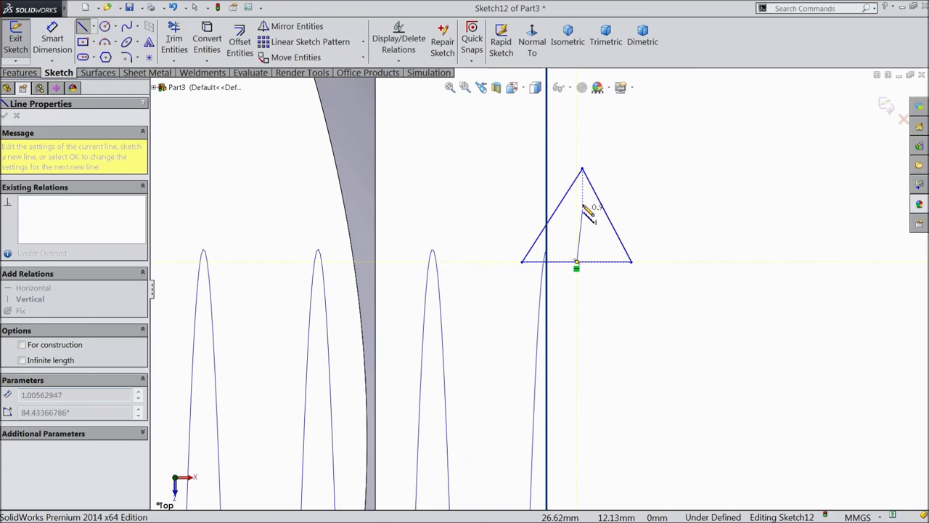
left_click(583, 170)
right_click(608, 172)
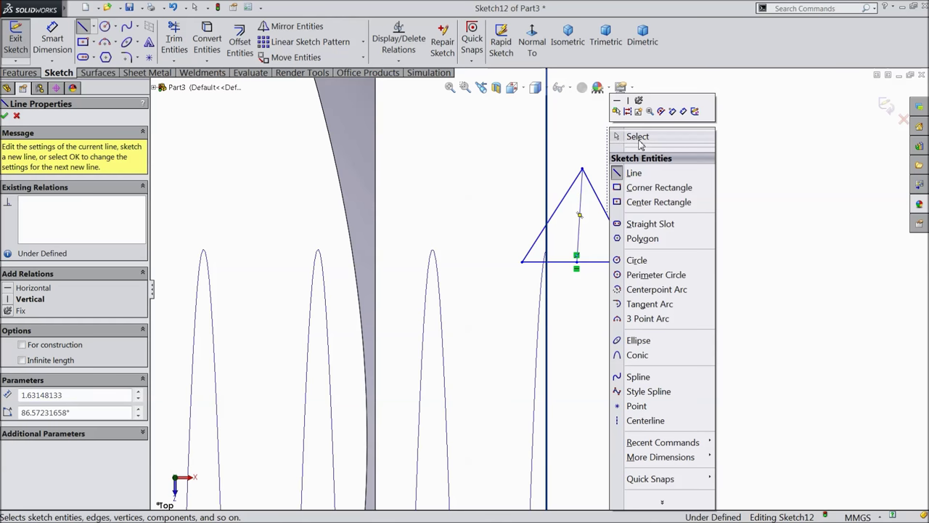
left_click(630, 137)
Convert the triangle's middle line to construction geometry and make it vertical
scroll(571, 234, "up", 5)
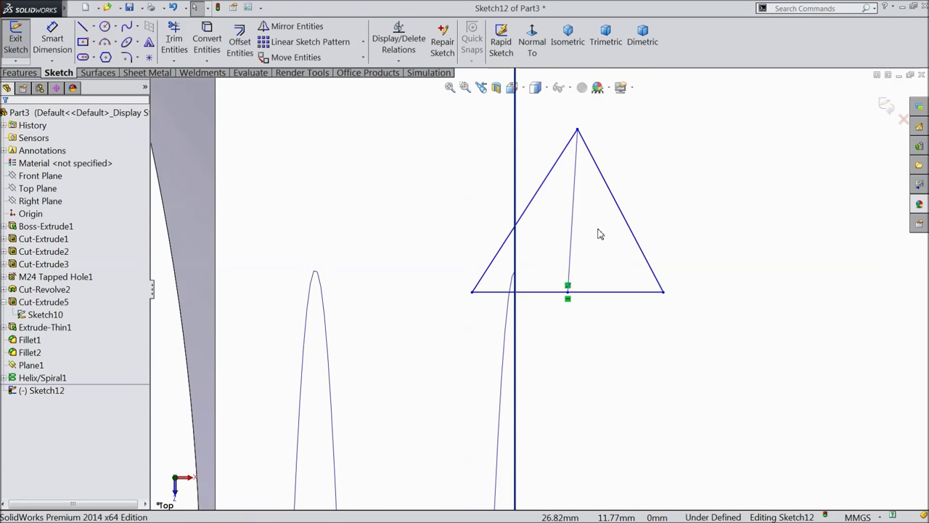
left_click(558, 252)
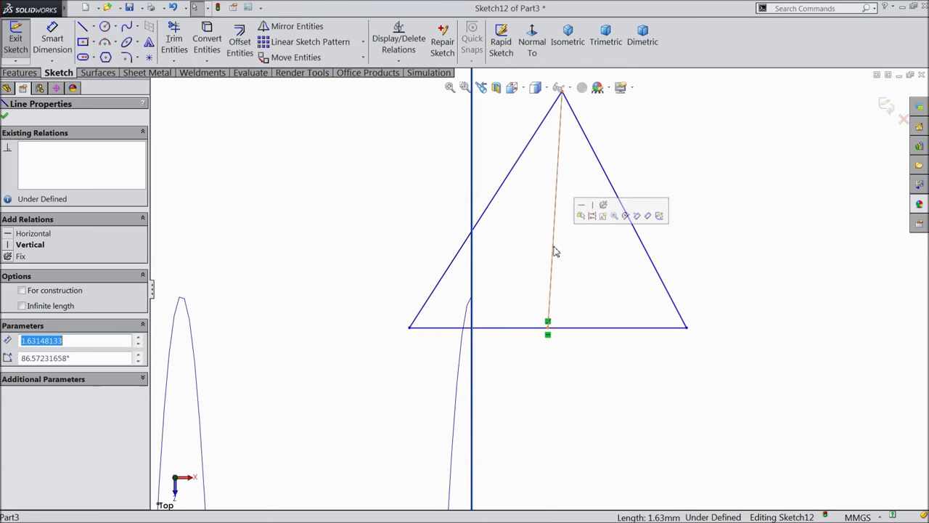
left_click(592, 216)
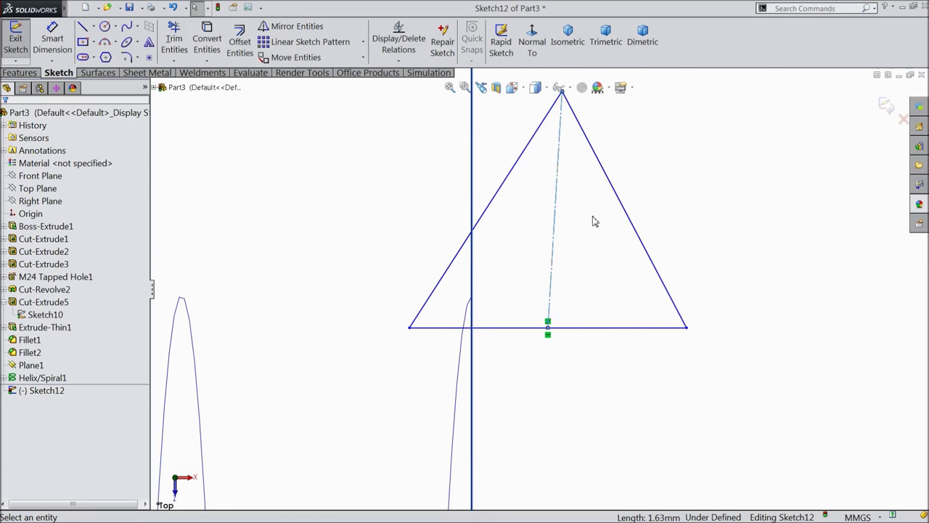
left_click(556, 231)
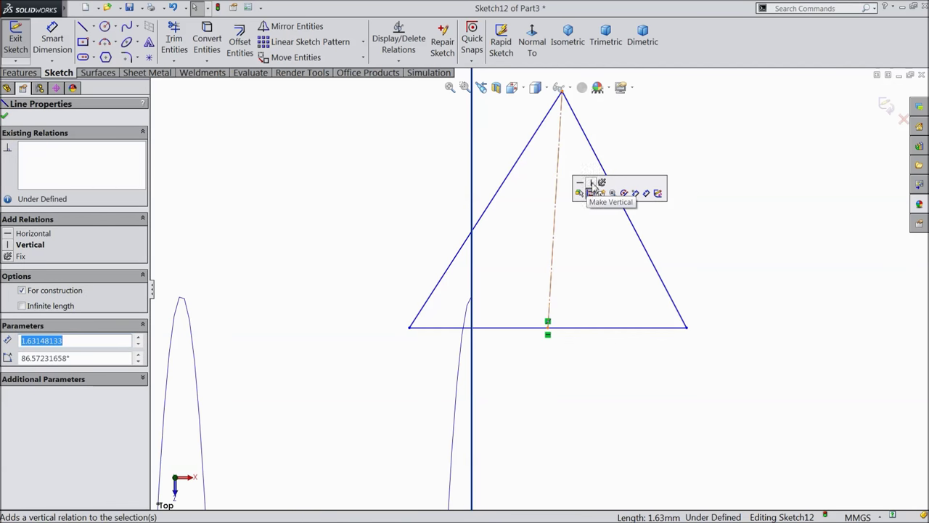
left_click(591, 189)
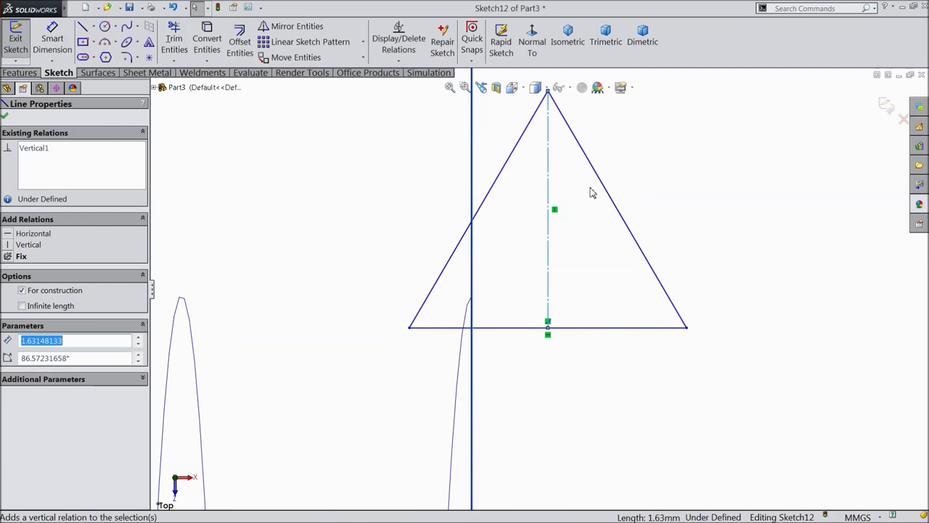
Draw a horizontal line about 0.81 mm long across the triangle between its two slanted sides and select it
left_click(82, 27)
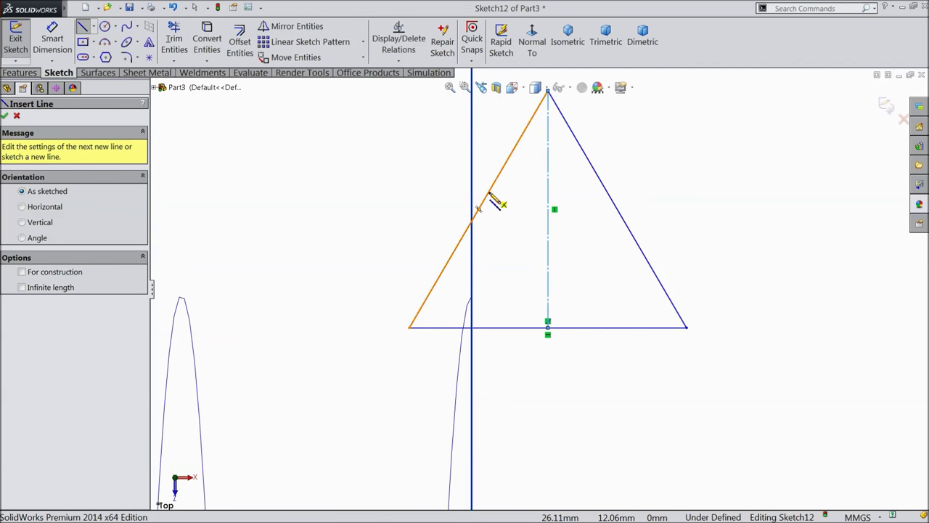
left_click(489, 192)
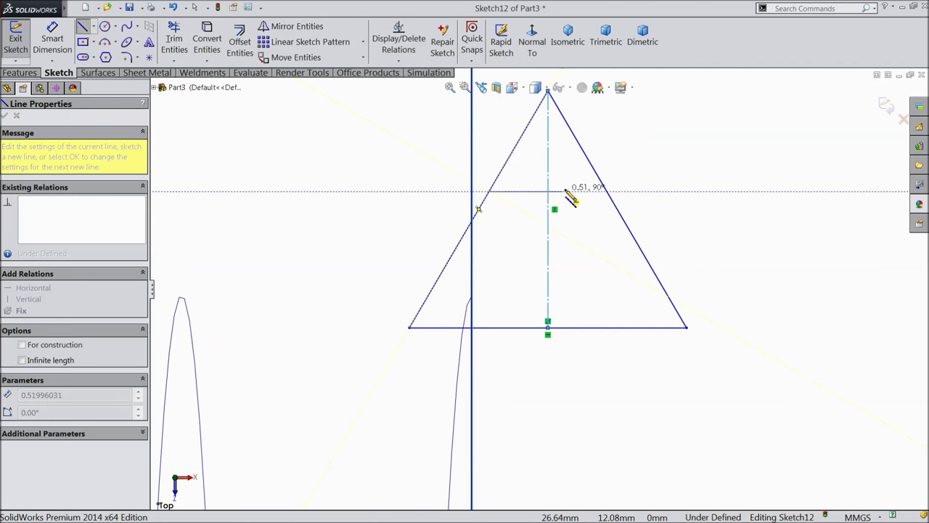
left_click(608, 193)
right_click(610, 178)
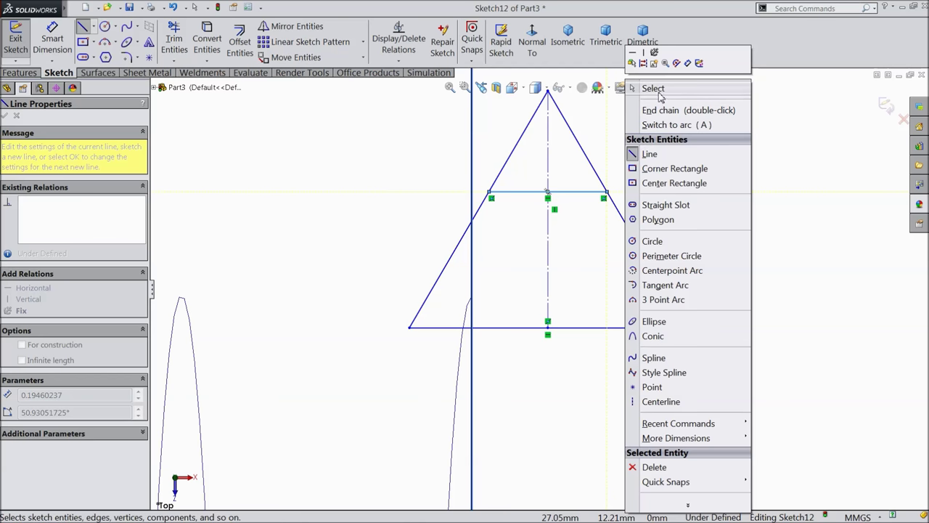
left_click(639, 89)
left_click(565, 193)
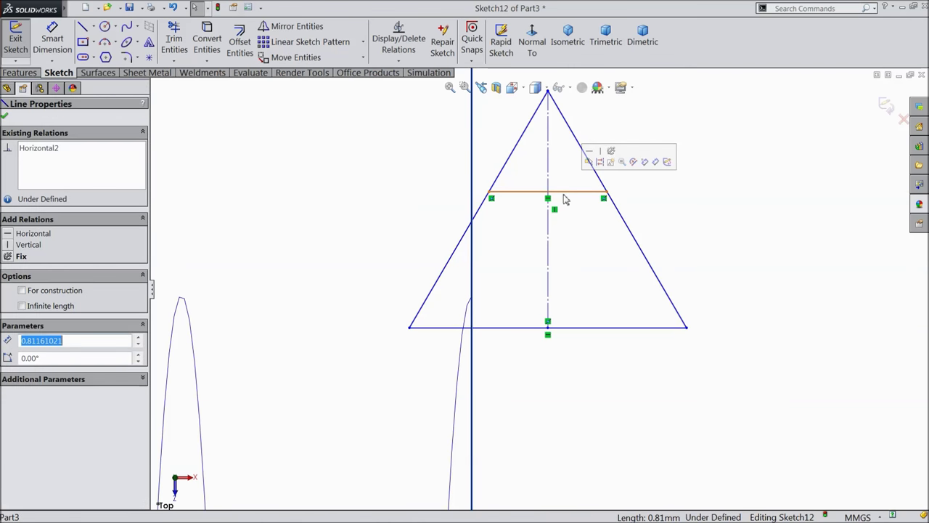
Convert the triangle's horizontal crossline to construction geometry and dimension the angle between the two slanted sides at 60°
left_click(602, 167)
scroll(610, 202, "up", 2)
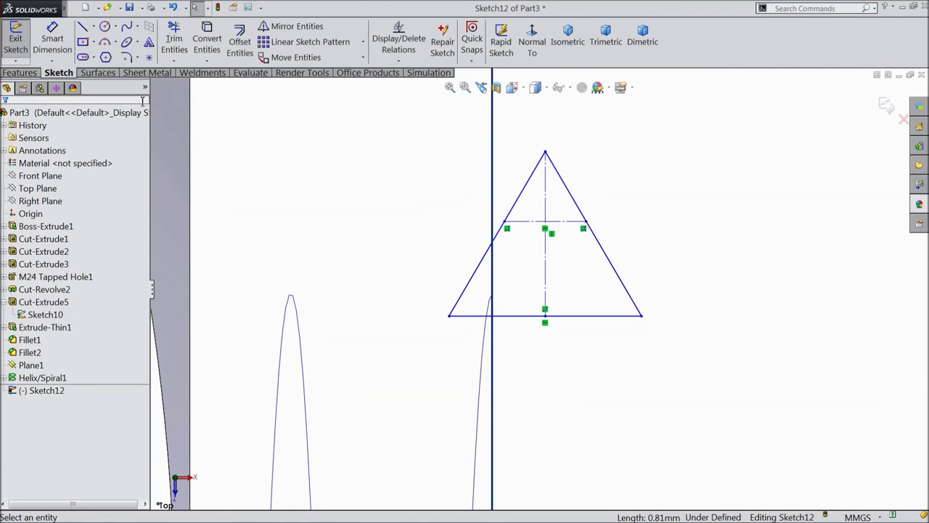
left_click(518, 209)
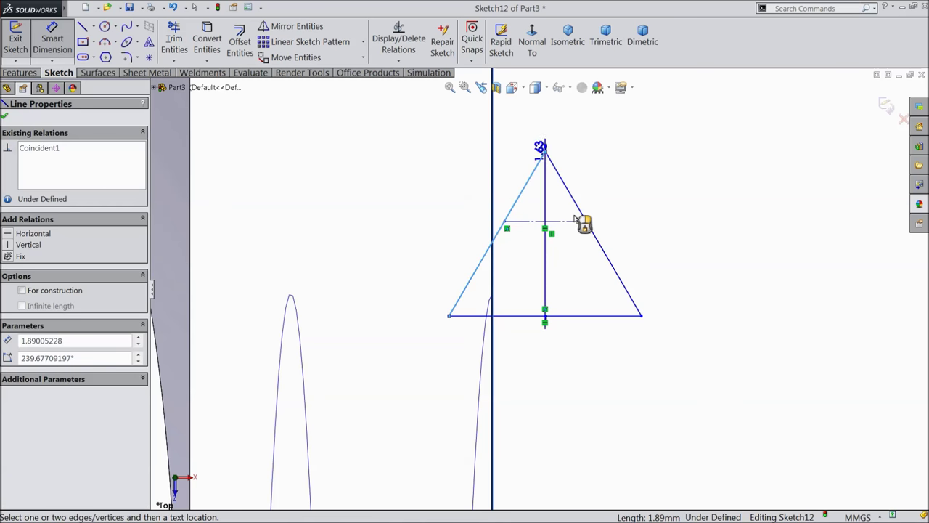
left_click(585, 221)
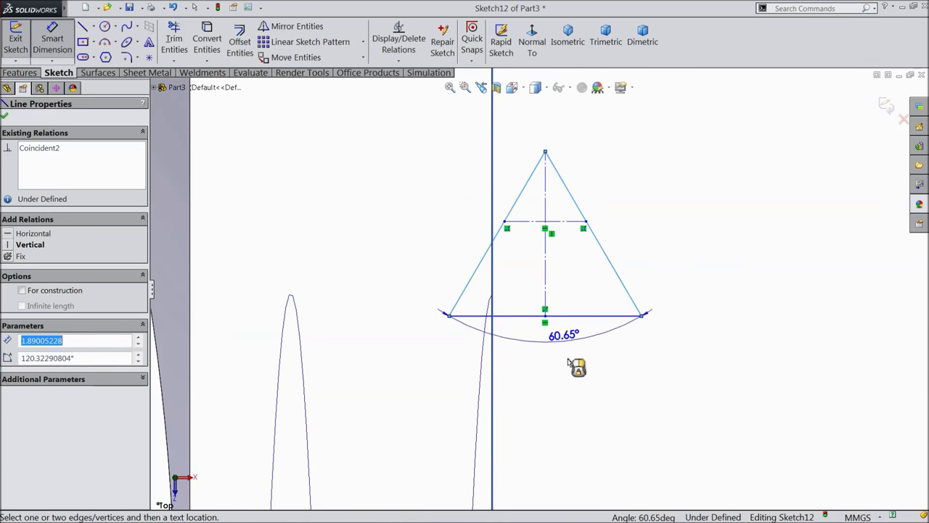
left_click(577, 414)
type("60")
left_click(514, 396)
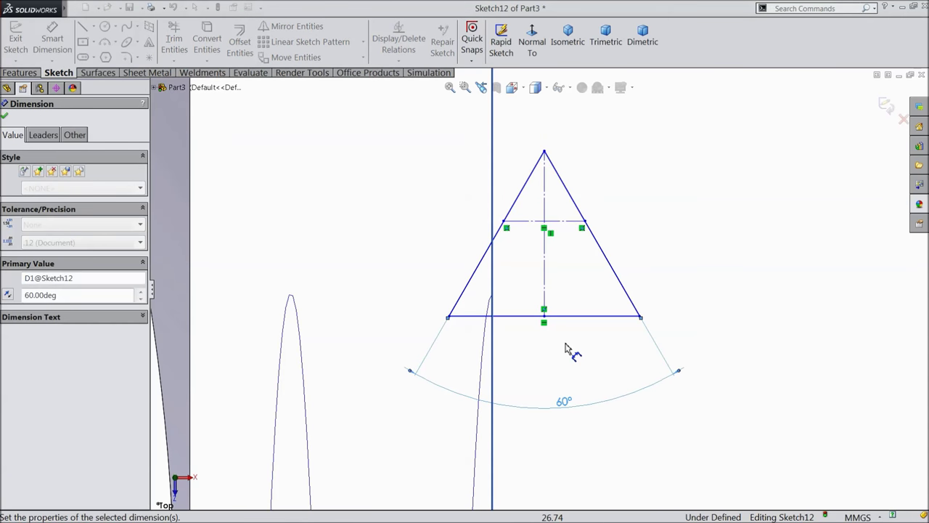
Dimension the triangle's height from its base to the apex at 2 mm
left_click(634, 318)
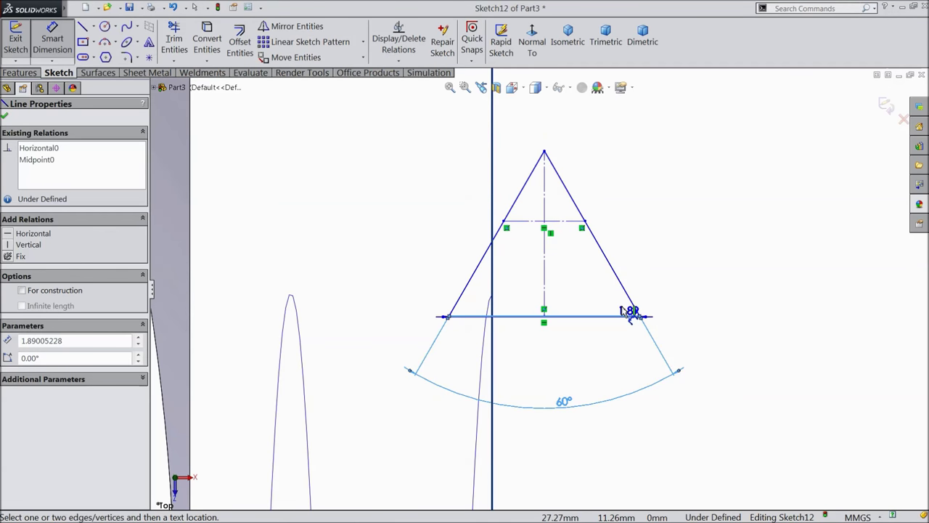
left_click(545, 152)
left_click(685, 213)
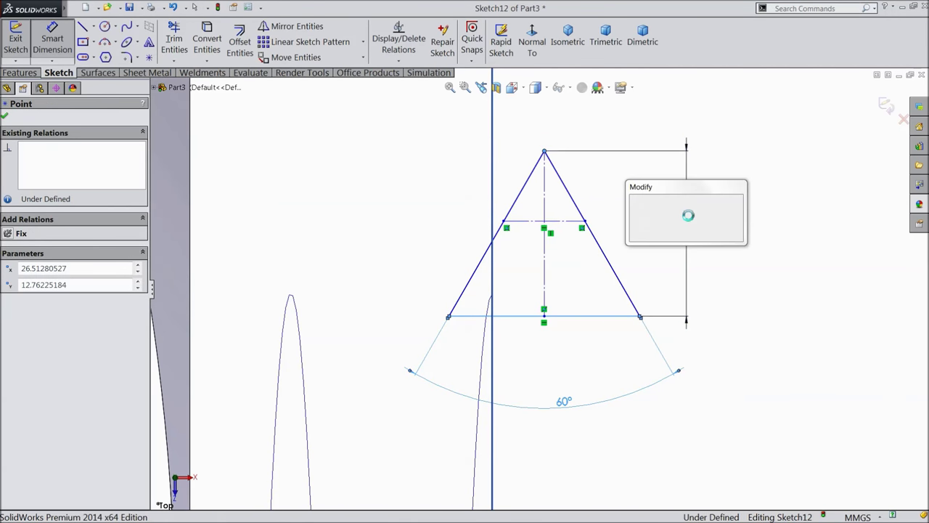
type("2")
left_click(637, 206)
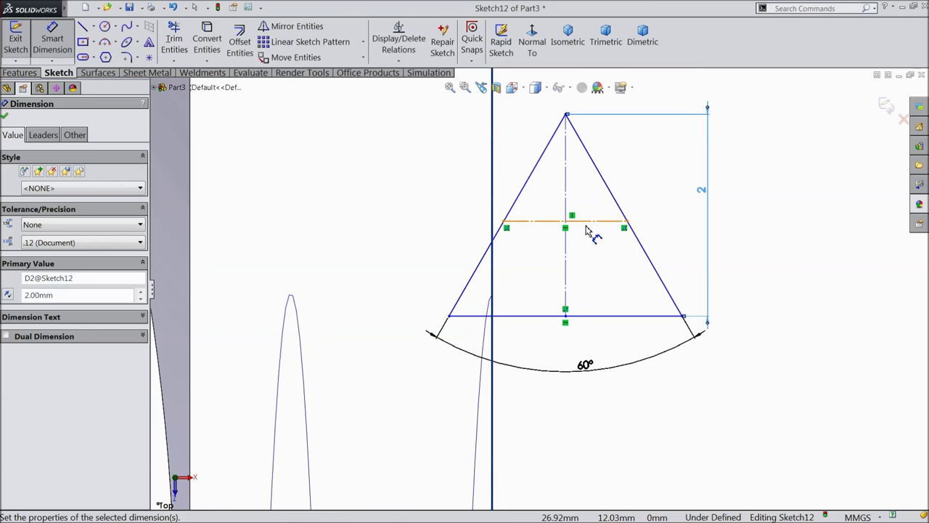
Dimension the length of the horizontal construction line across the triangle at 1 mm
left_click(588, 226)
left_click(586, 266)
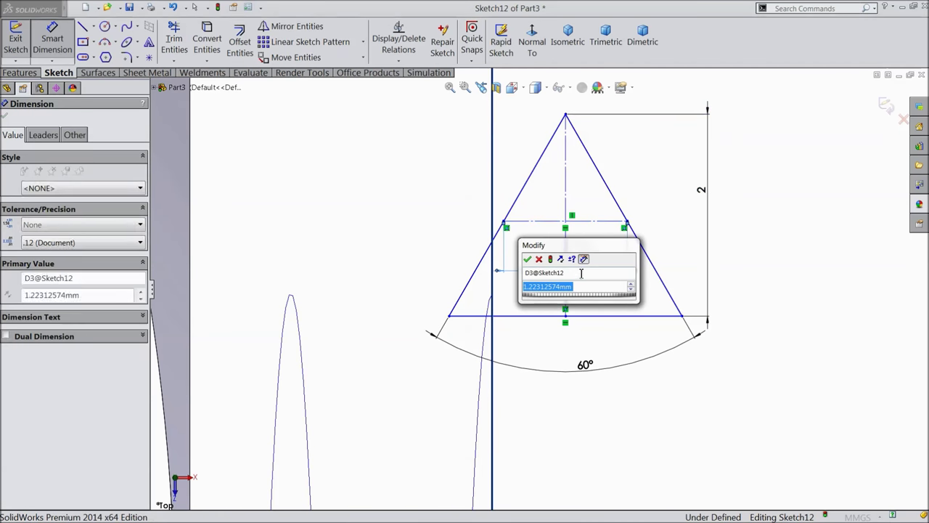
type("1")
key("Return")
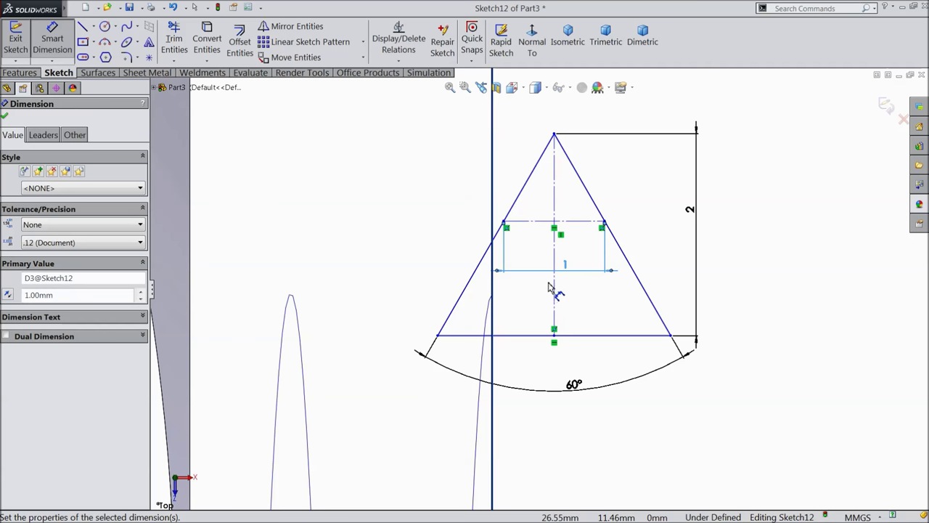
left_click(5, 118)
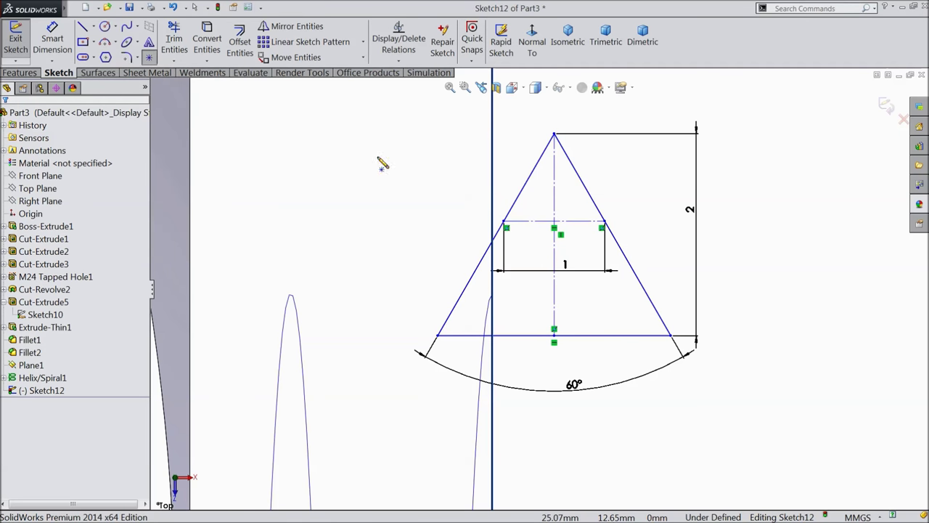
Place a sketch point at the midpoint of the triangle's horizontal construction line
left_click(554, 221)
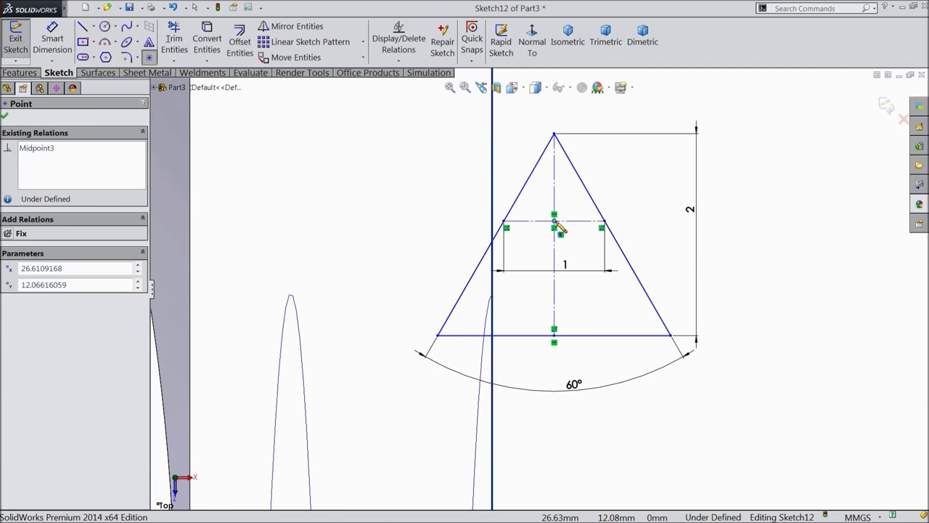
scroll(566, 239, "down", 4)
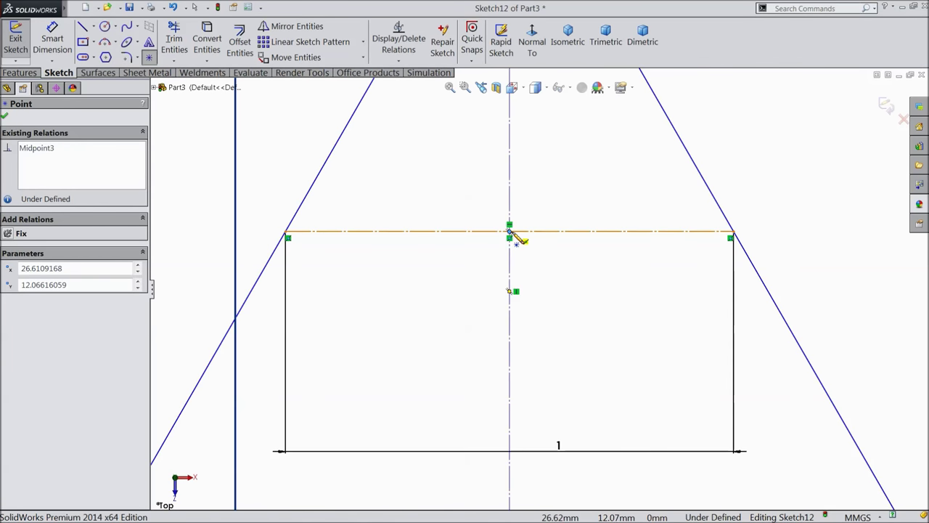
scroll(502, 236, "up", 5)
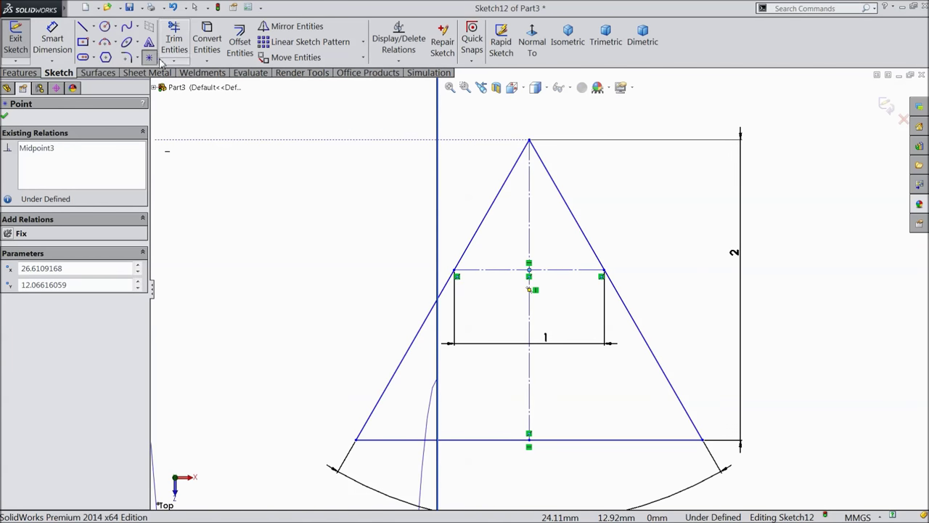
Round the triangle's apex with a 0.1 mm sketch fillet, keeping constrained corners
left_click(126, 57)
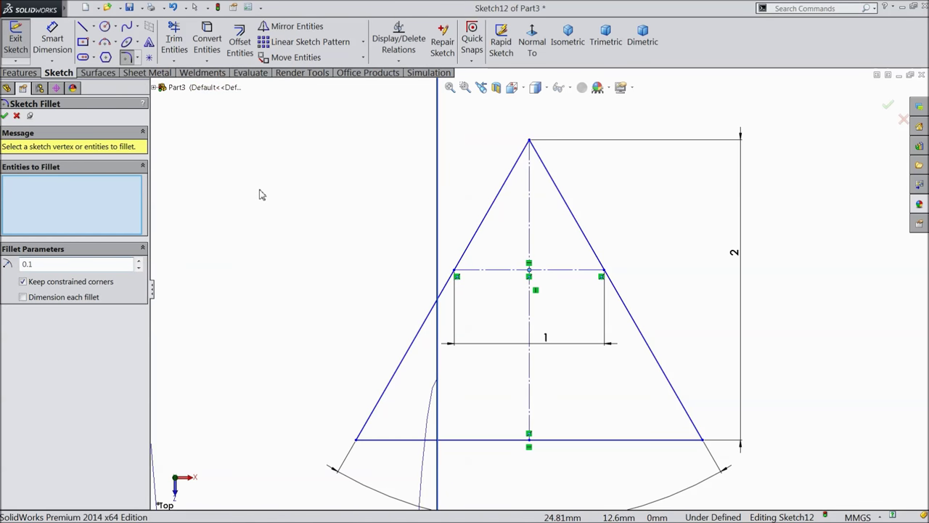
left_click(529, 142)
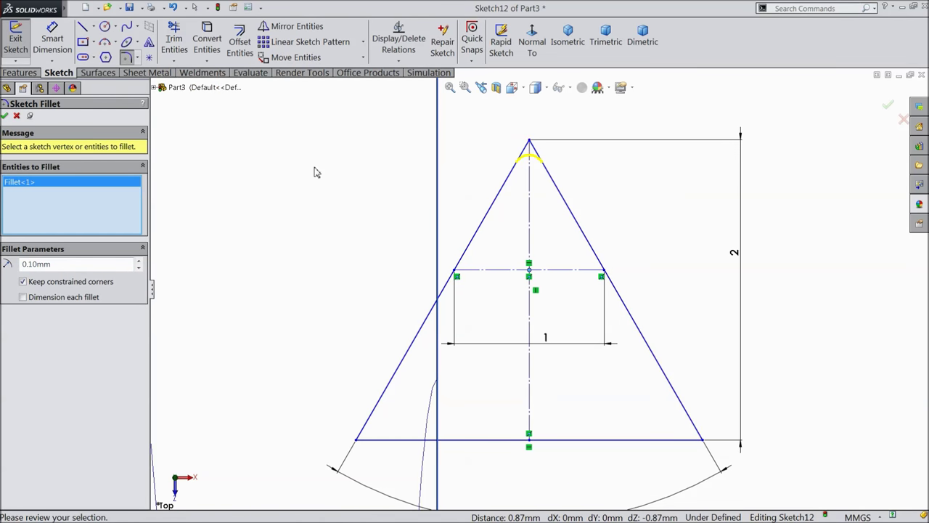
left_click(4, 117)
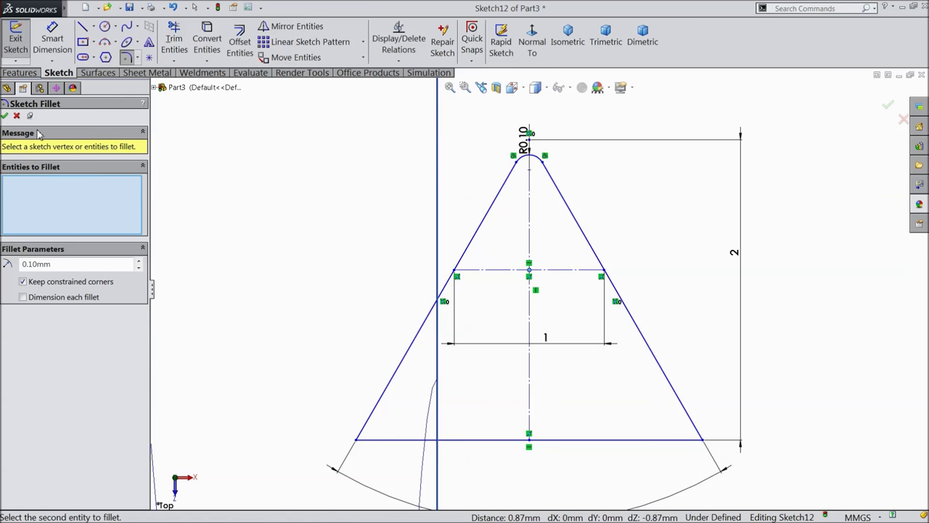
key("z")
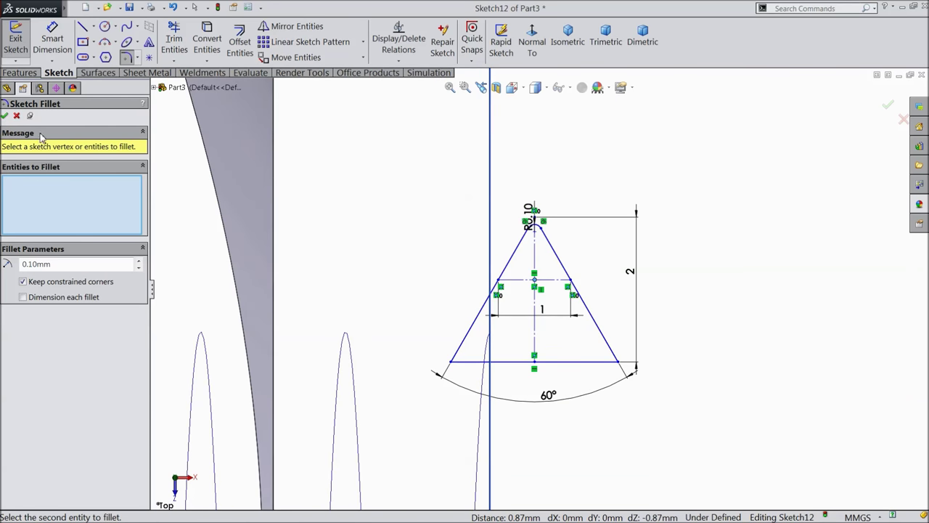
scroll(386, 272, "up", 3)
scroll(559, 366, "down", 4)
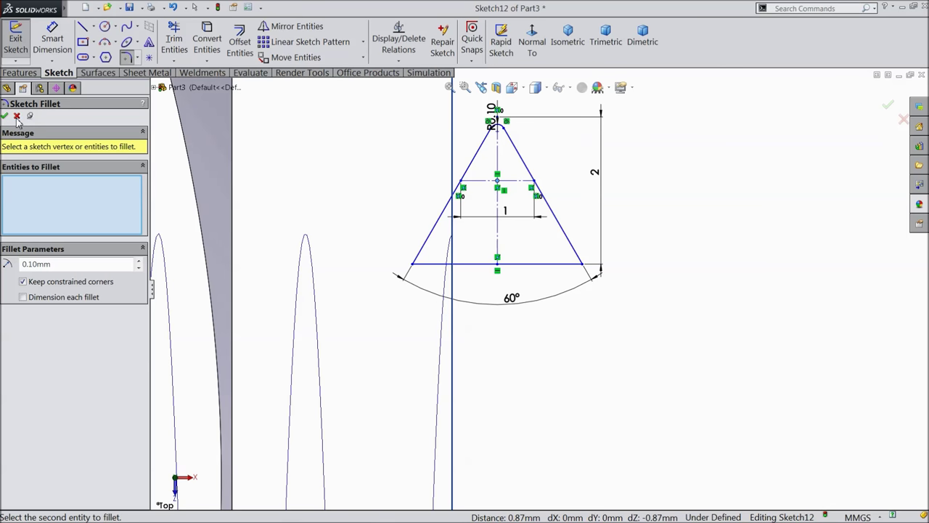
left_click(16, 117)
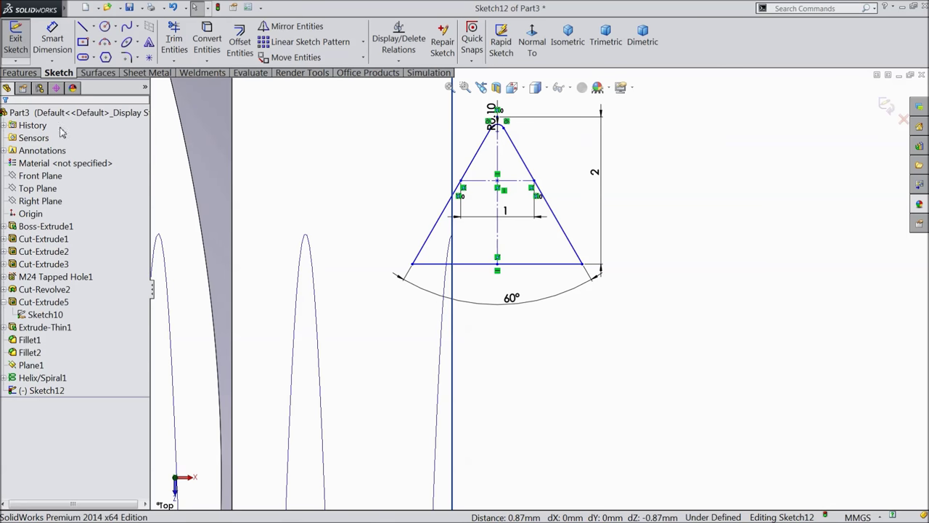
Try a Pierce relation between the construction line's midpoint and an inner turn of the helix, and undo it
left_click(498, 188)
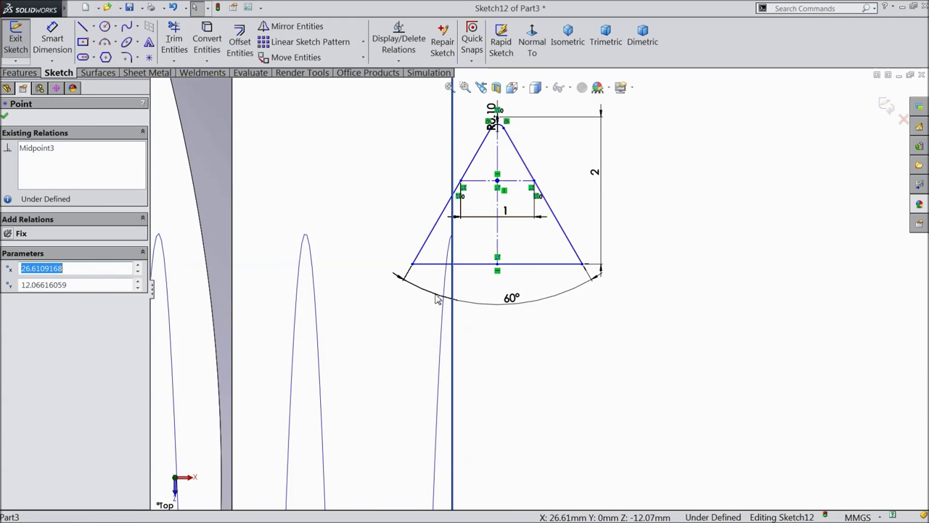
left_click(315, 294, "ctrl")
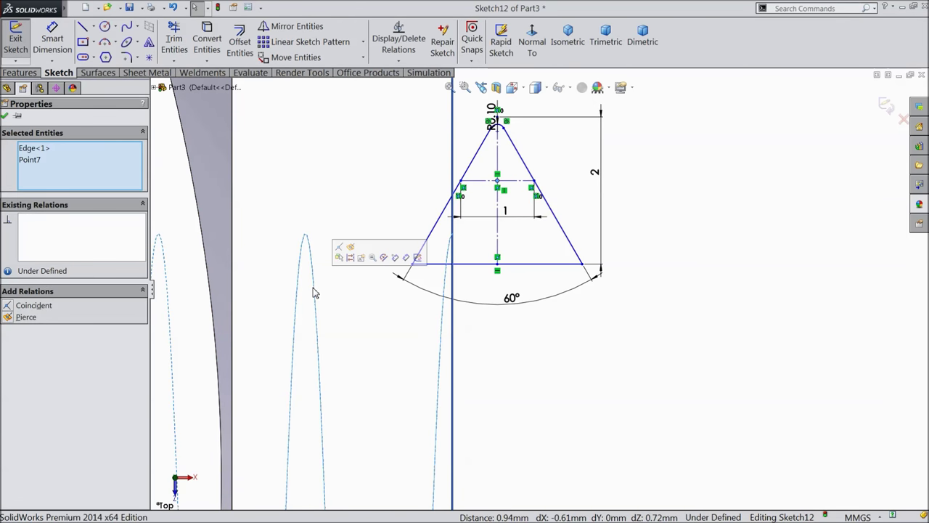
left_click(350, 248)
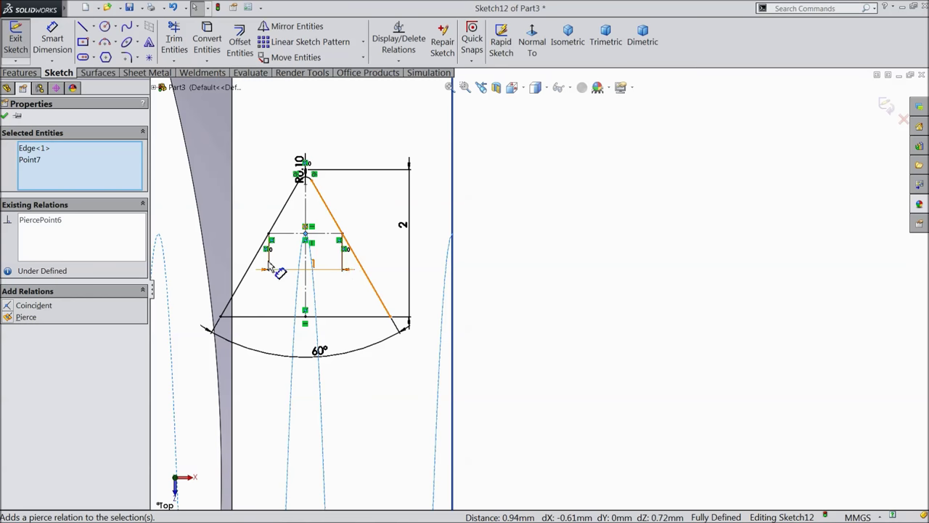
left_click(173, 7)
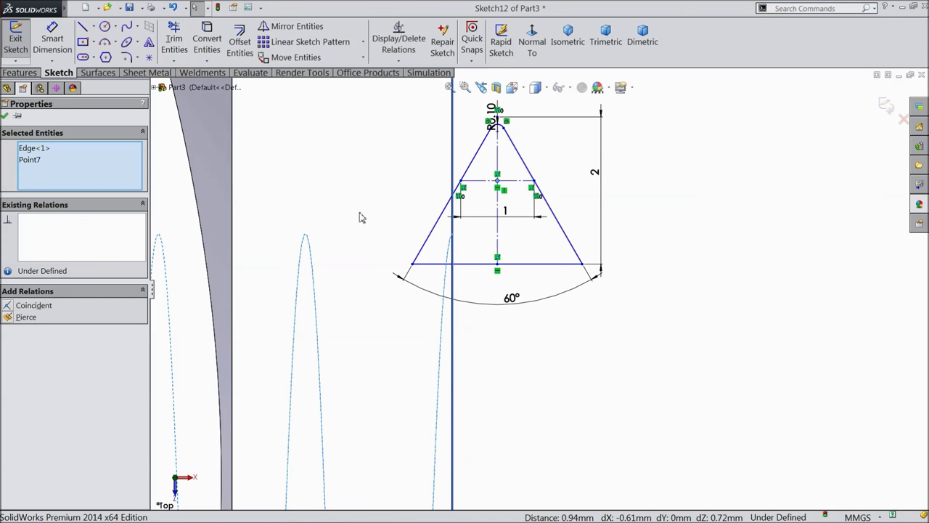
left_click(6, 116)
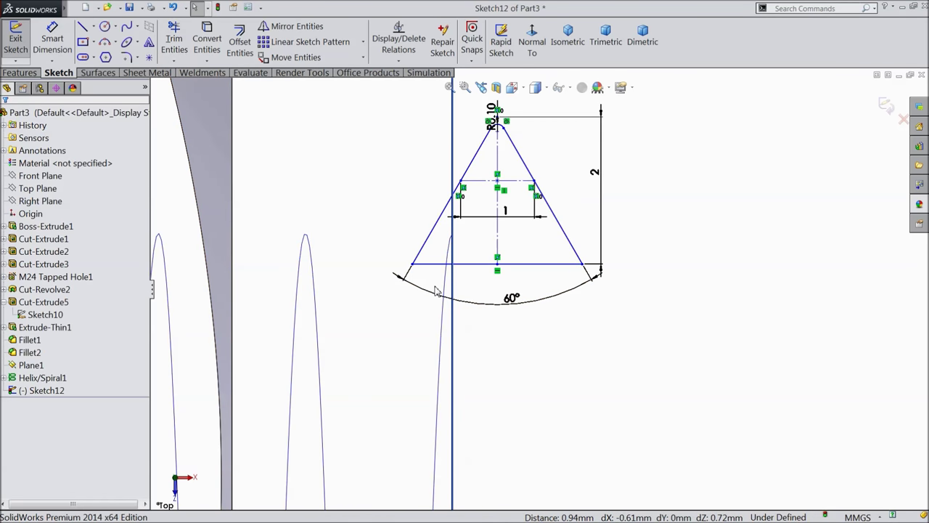
Add a Pierce relation between the construction line's midpoint and the outer end of the helix, and close the profile sketch
left_click(450, 252)
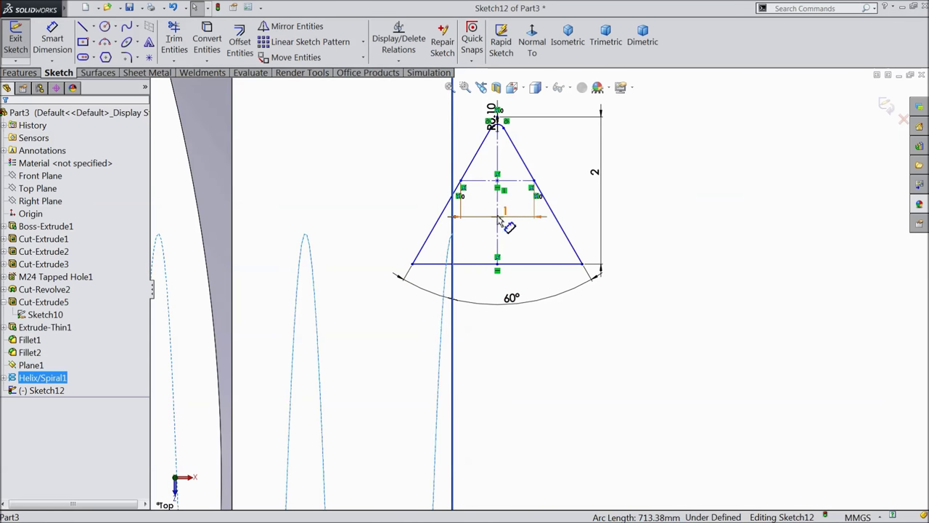
left_click(497, 186, "ctrl")
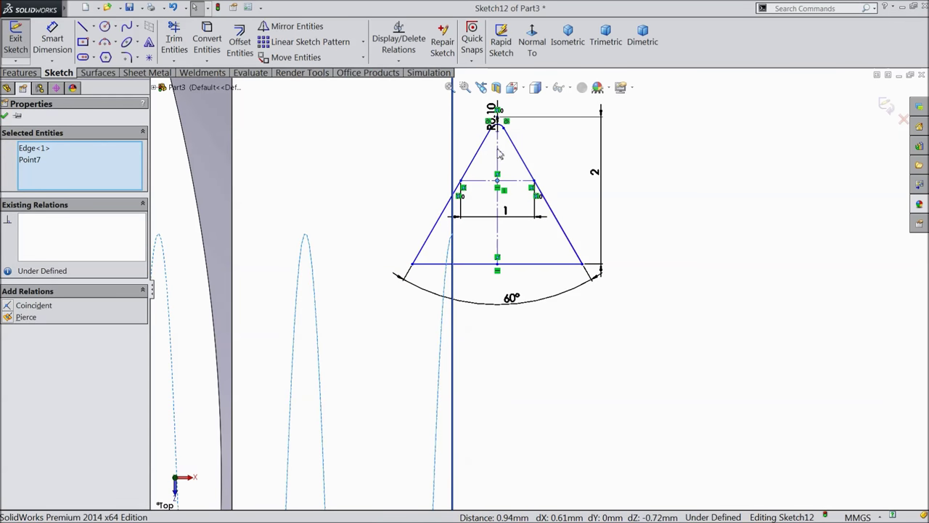
left_click(22, 318)
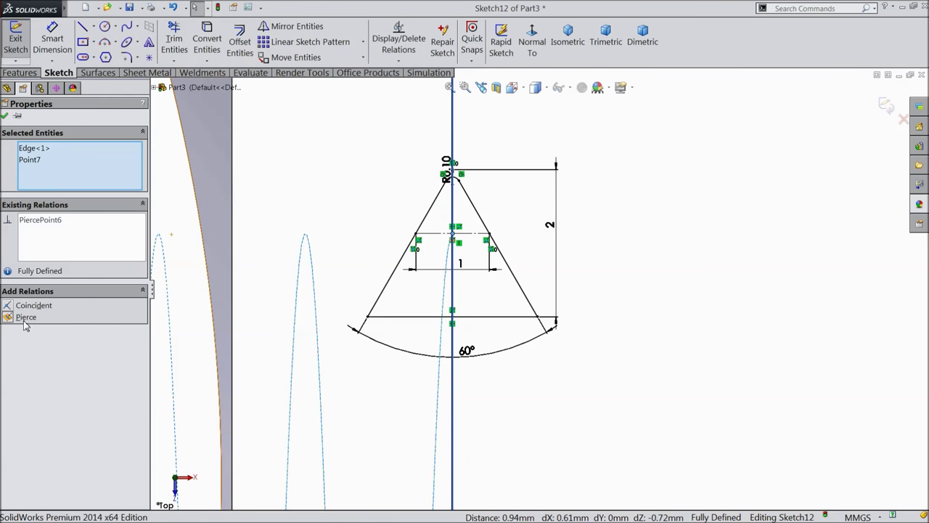
scroll(406, 254, "up", 2)
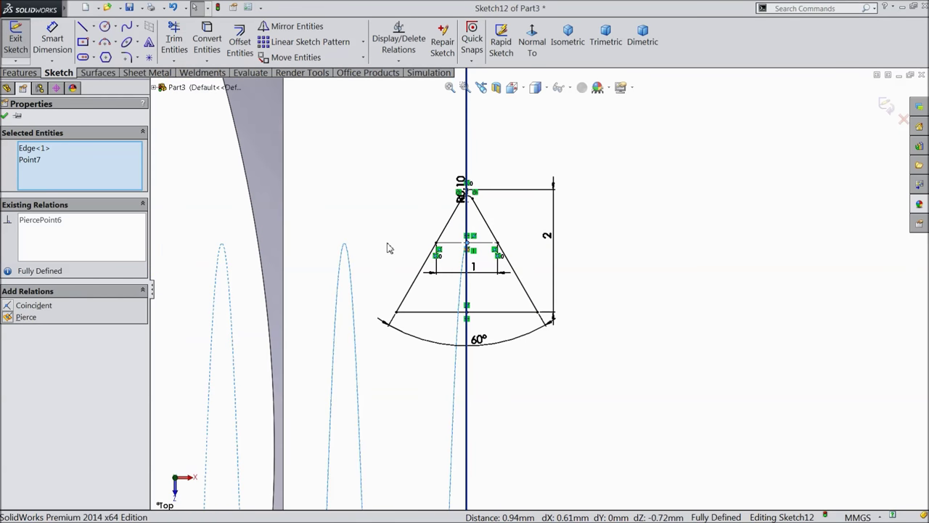
mouse_move(385, 247)
middle_mouse_down()
mouse_move(400, 246)
mouse_move(419, 293)
mouse_move(405, 294)
middle_mouse_up()
scroll(424, 303, "up", 5)
scroll(385, 262, "down", 5)
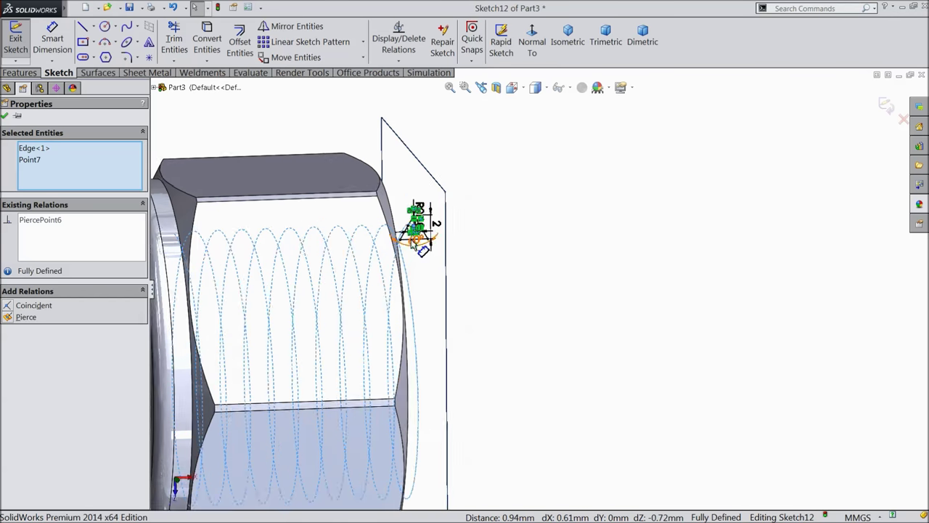
middle_click_drag(384, 263, 431, 266)
scroll(417, 267, "down", 3)
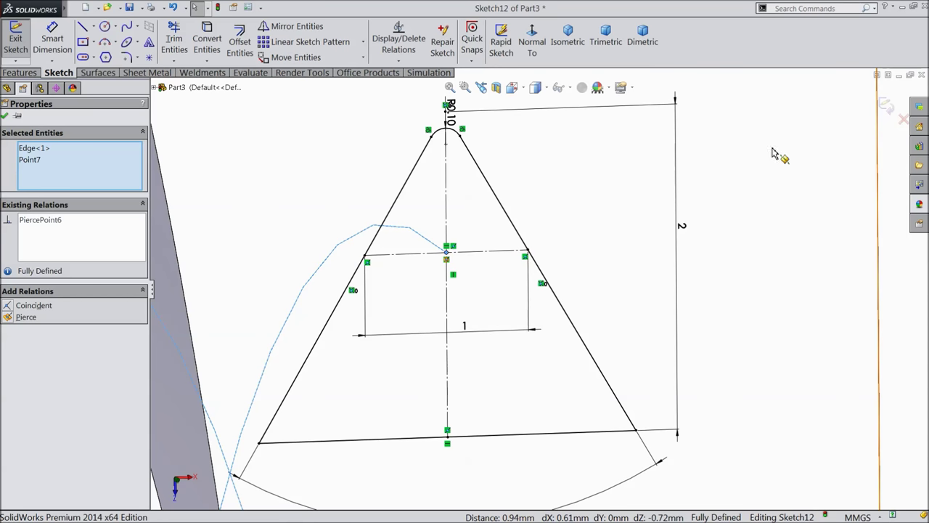
left_click(886, 106)
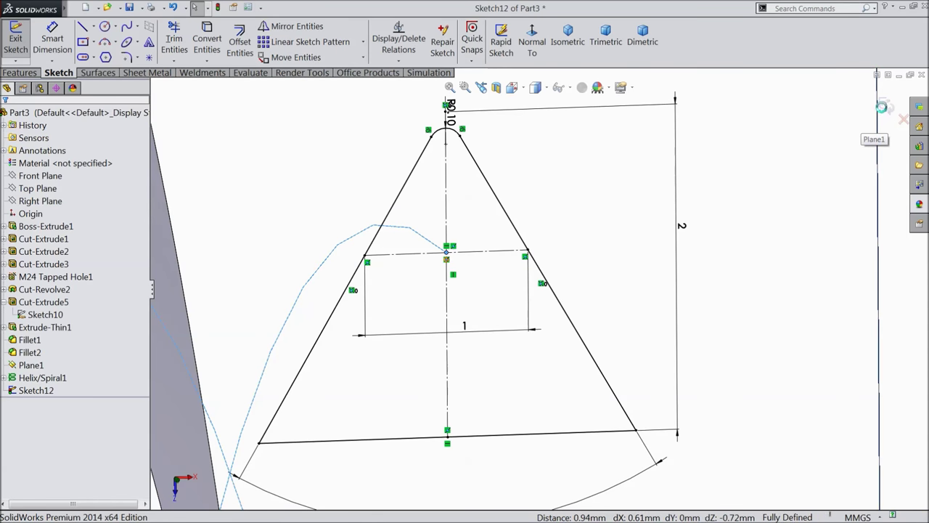
Cut the internal thread with a Swept Cut, using the triangular sketch as profile and the helix as path
left_click(19, 73)
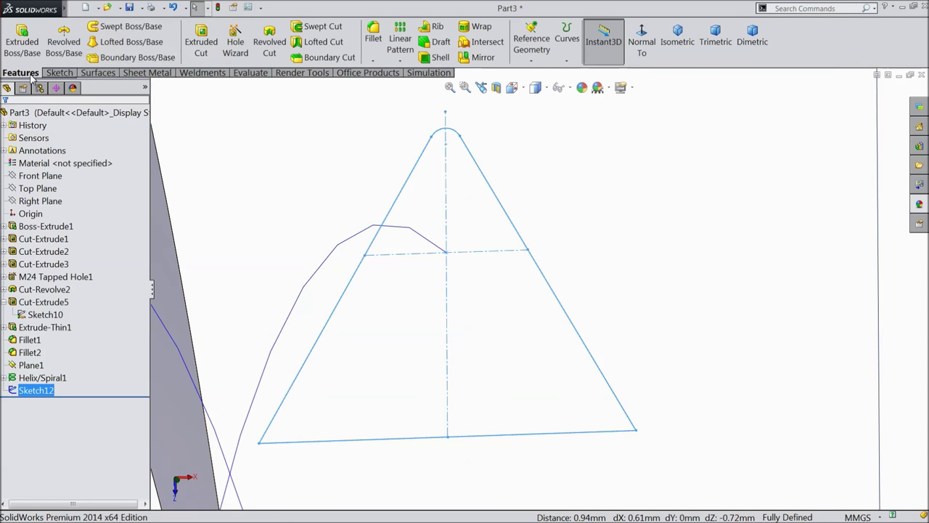
left_click(316, 29)
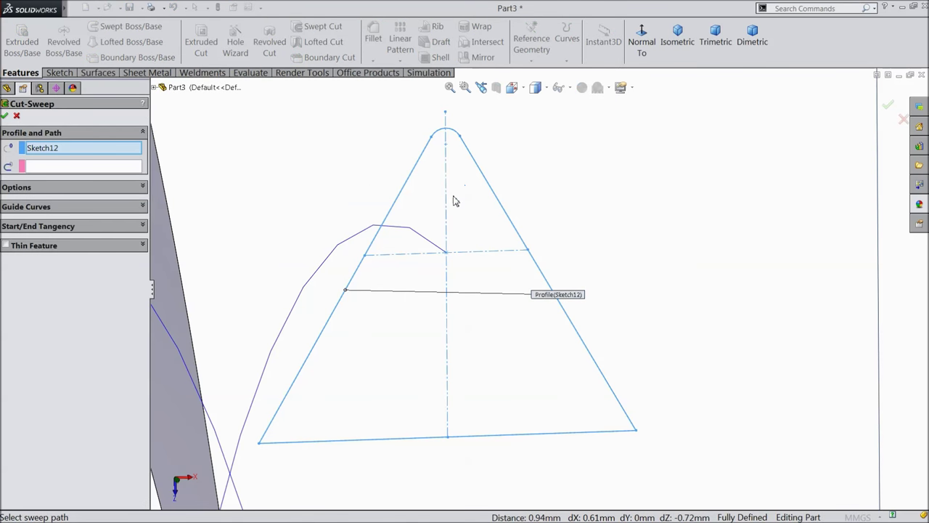
scroll(450, 245, "up", 10)
scroll(468, 328, "up", 3)
scroll(567, 305, "down", 8)
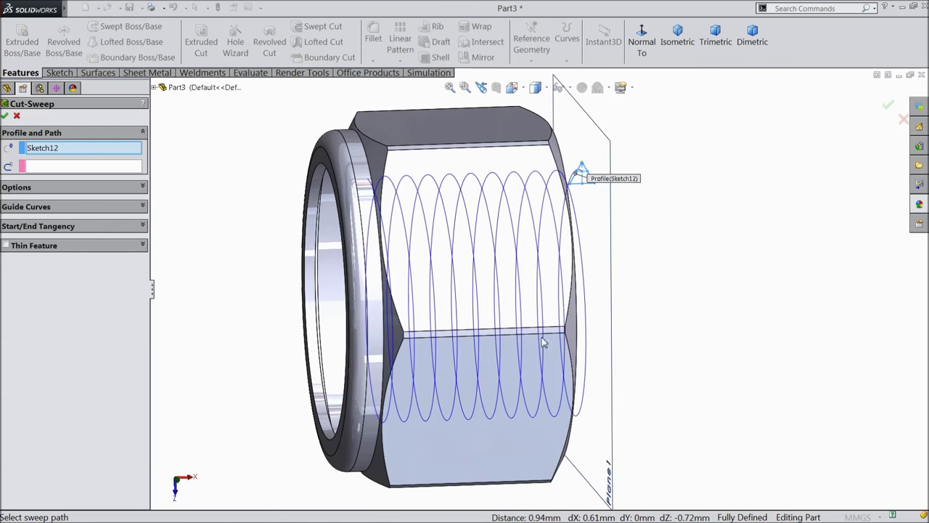
left_click(50, 168)
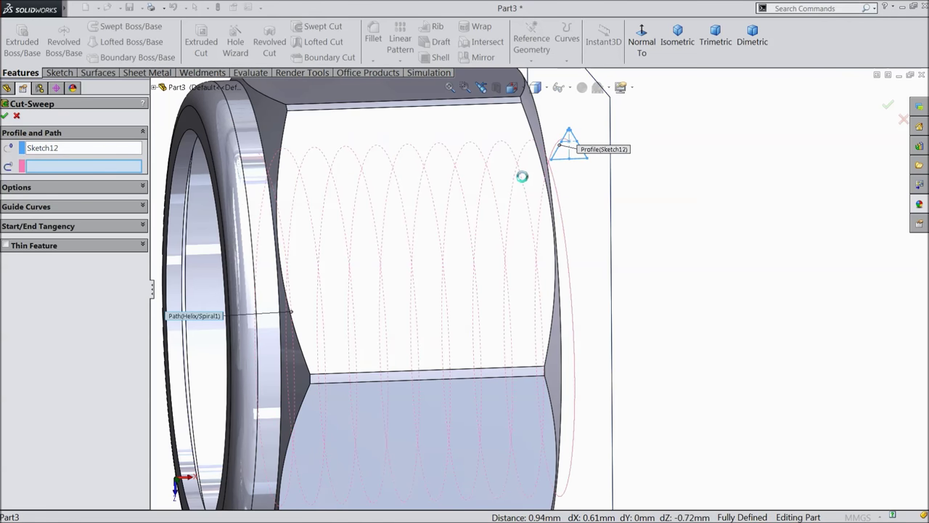
left_click(523, 178)
scroll(534, 284, "up", 4)
middle_click_drag(534, 284, 559, 329)
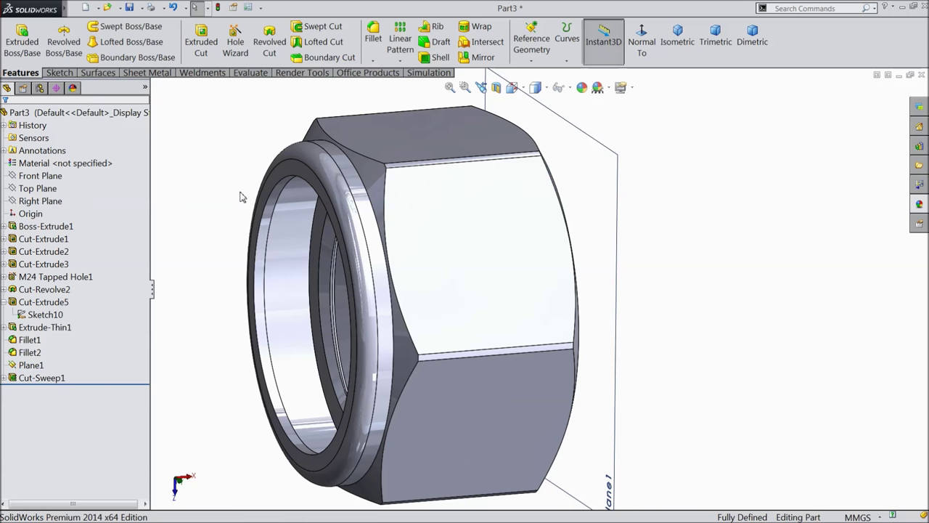
Hide the reference plane Plane1 beside the nut and view the thread inside the bore
left_click(617, 172)
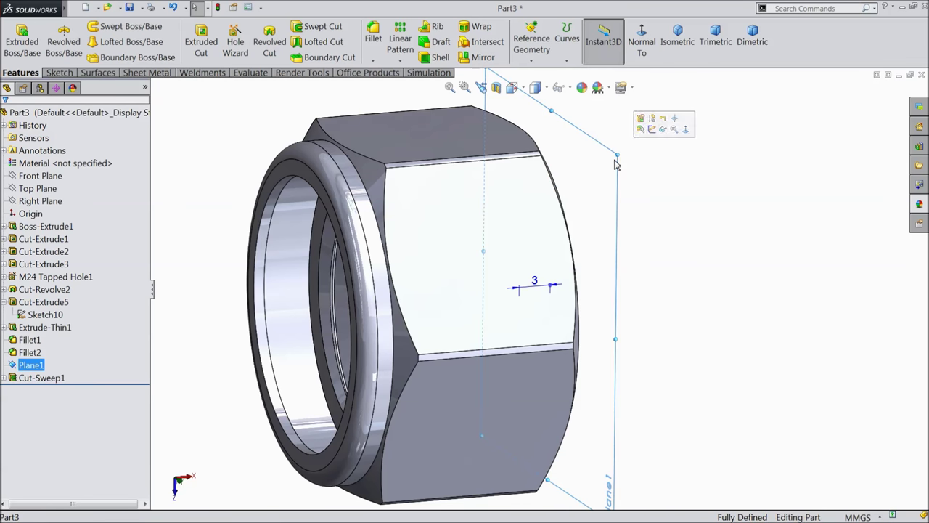
left_click(667, 125)
middle_click_drag(622, 239, 506, 292)
scroll(506, 291, "down", 5)
scroll(501, 297, "up", 3)
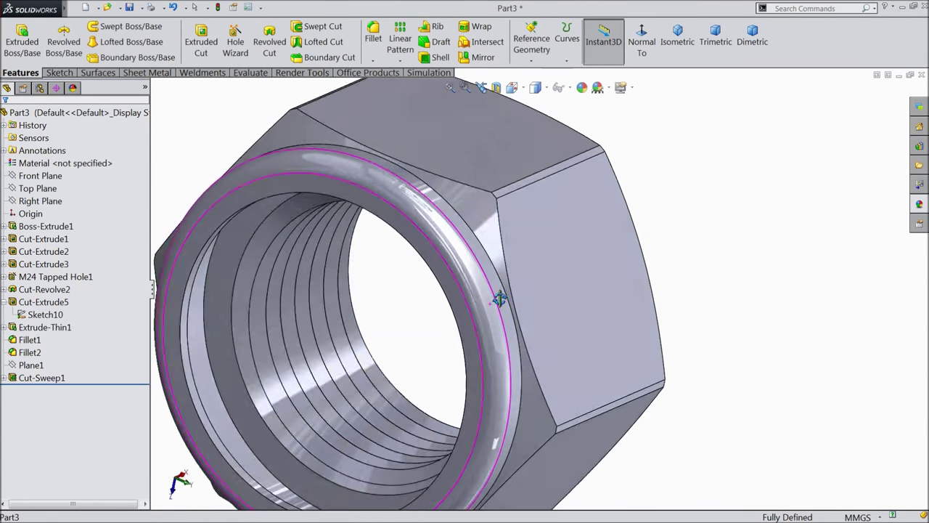
scroll(506, 289, "up", 4)
middle_click_drag(517, 305, 498, 396)
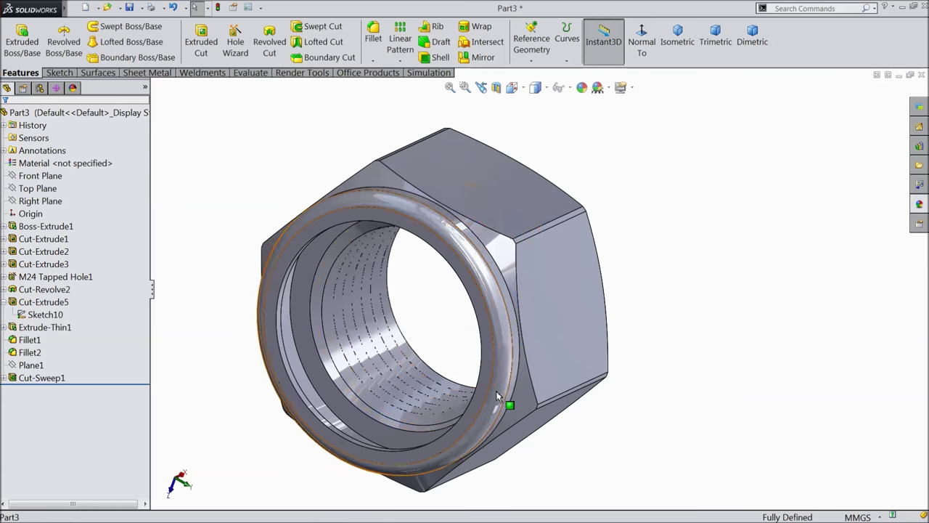
Apply the chromium plate appearance from the Chrome metals to the whole part
left_click(72, 115)
left_click(921, 206)
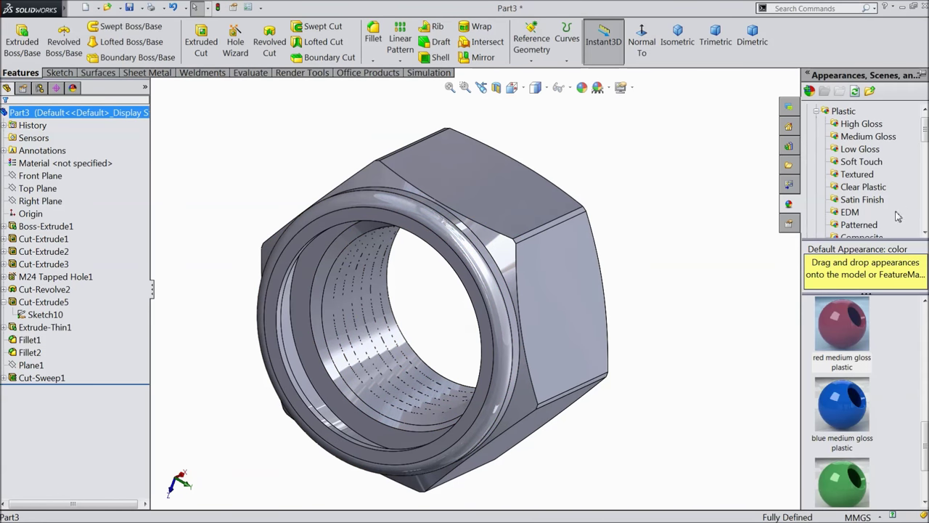
scroll(861, 141, "down", 3)
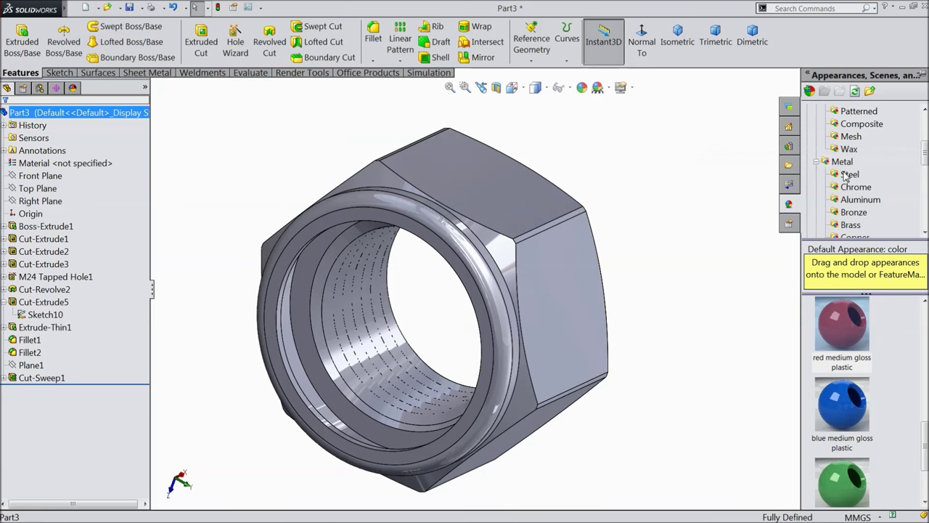
left_click(848, 175)
left_click(851, 187)
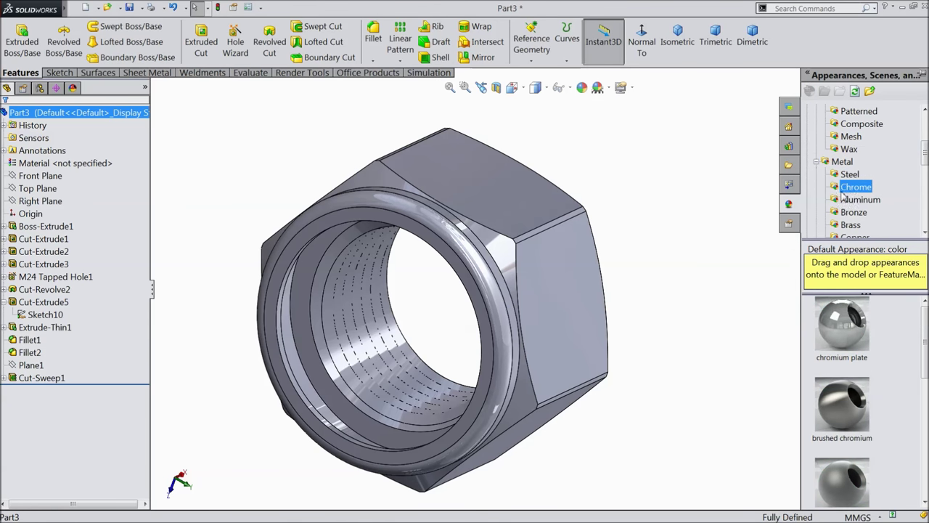
double_click(843, 325)
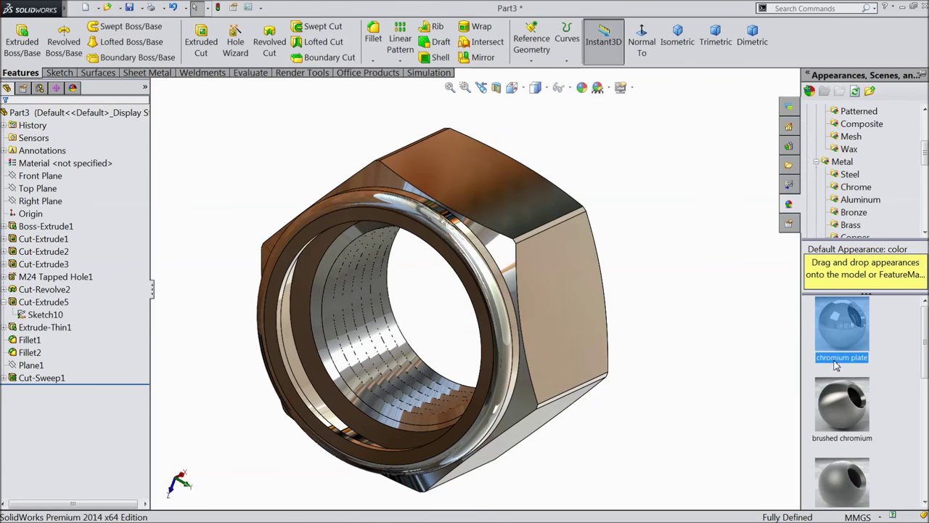
Examine the chrome-plated nut and its internal thread from several angles and distances
mouse_move(675, 340)
middle_mouse_down()
mouse_move(682, 274)
mouse_move(676, 311)
mouse_move(523, 336)
mouse_move(689, 330)
mouse_move(652, 354)
mouse_move(685, 327)
mouse_move(660, 357)
mouse_move(668, 353)
middle_mouse_up()
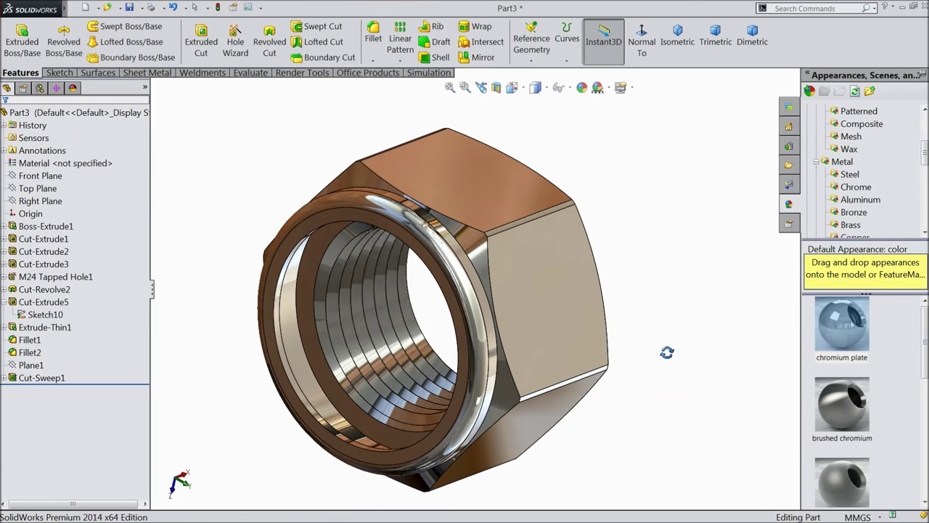
mouse_move(696, 300)
middle_mouse_down()
mouse_move(666, 290)
mouse_move(682, 300)
middle_mouse_up()
scroll(538, 324, "down", 3)
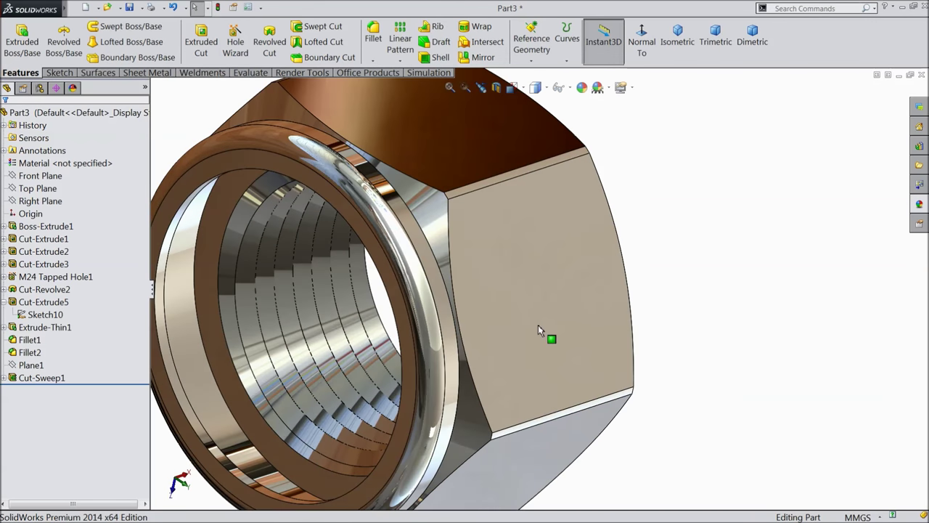
middle_click_drag(538, 324, 538, 303, "ctrl")
scroll(530, 312, "up", 5)
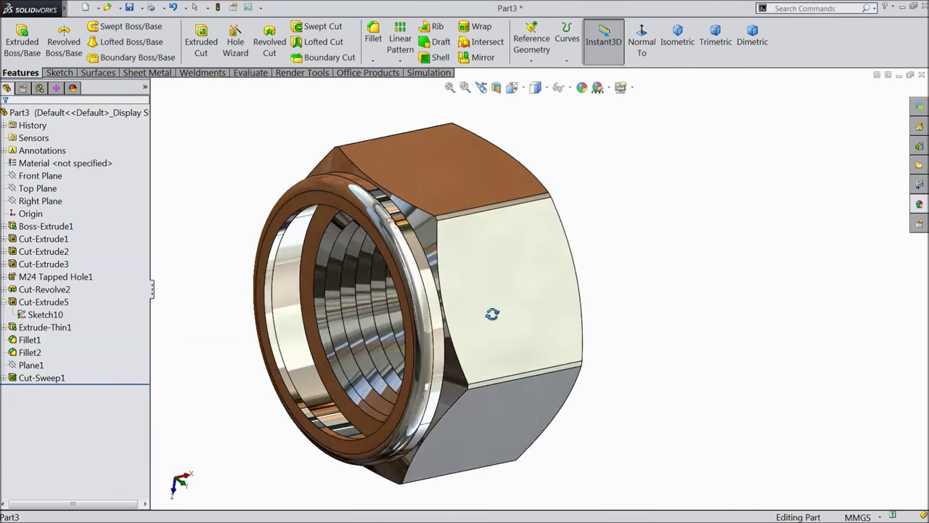
scroll(506, 320, "down", 3)
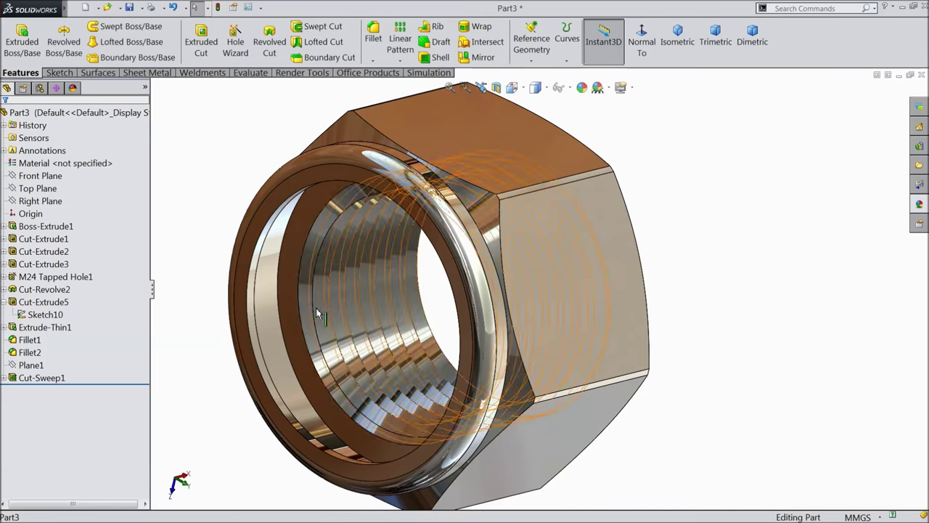
middle_click_drag(507, 319, 479, 283)
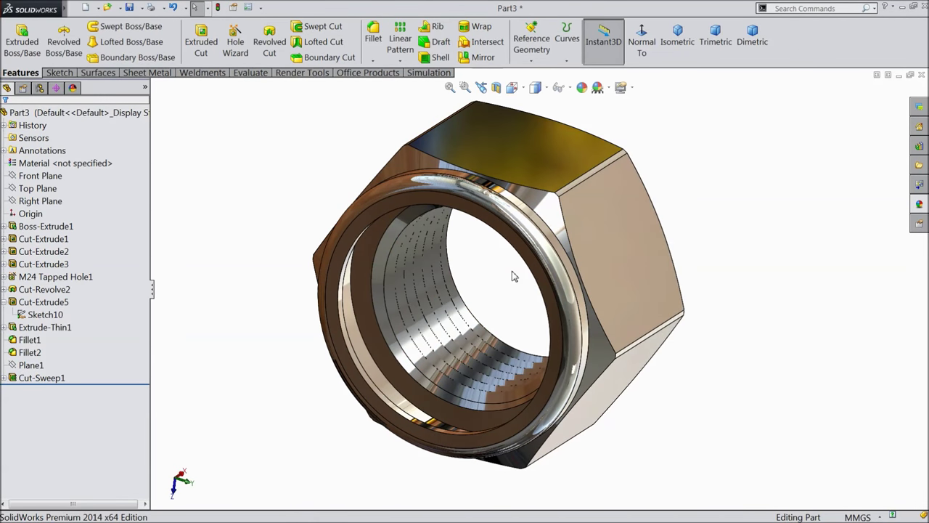
scroll(606, 231, "down", 1)
Start saving the part and create a folder named Lock Nut M24 on the Desktop
left_click(130, 7)
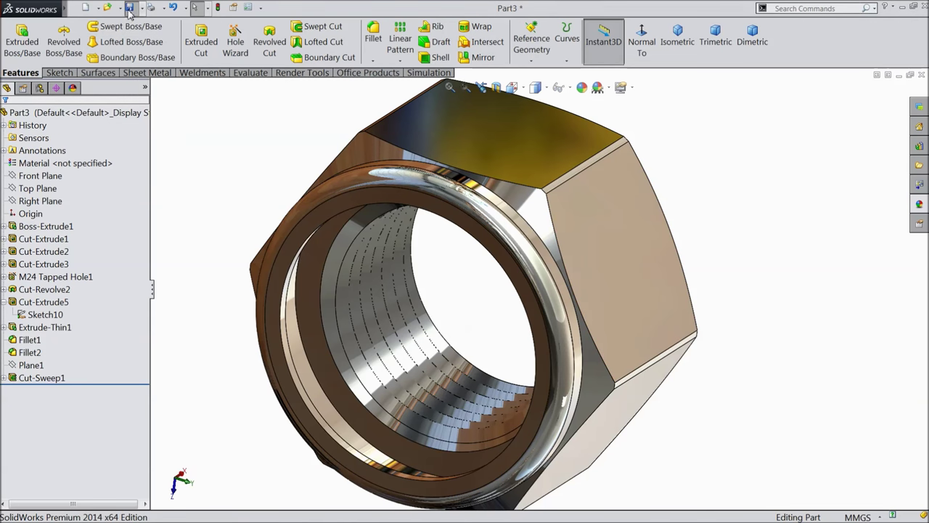
left_click(357, 210)
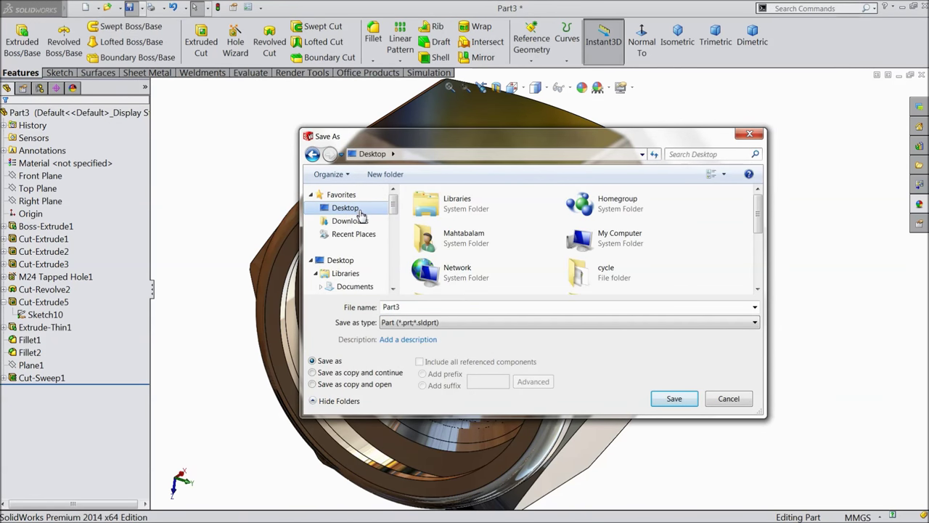
left_click(384, 175)
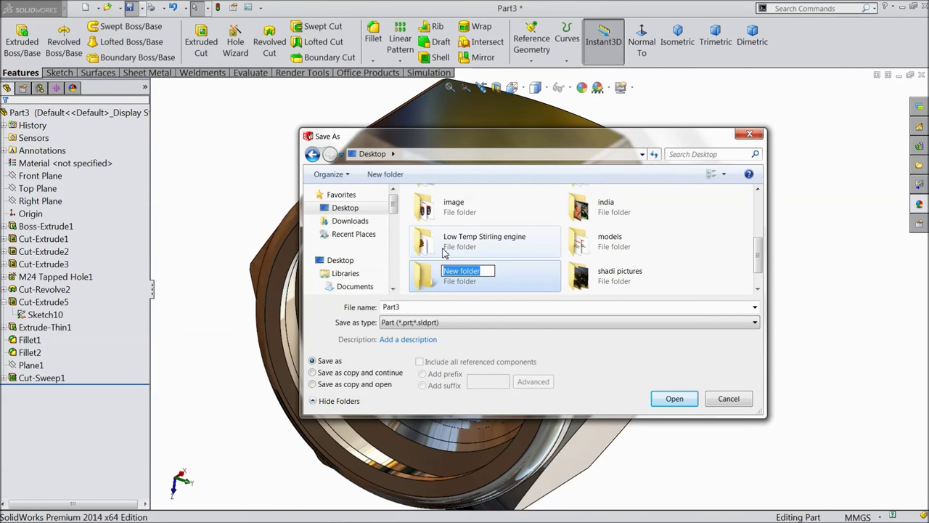
type("Loc")
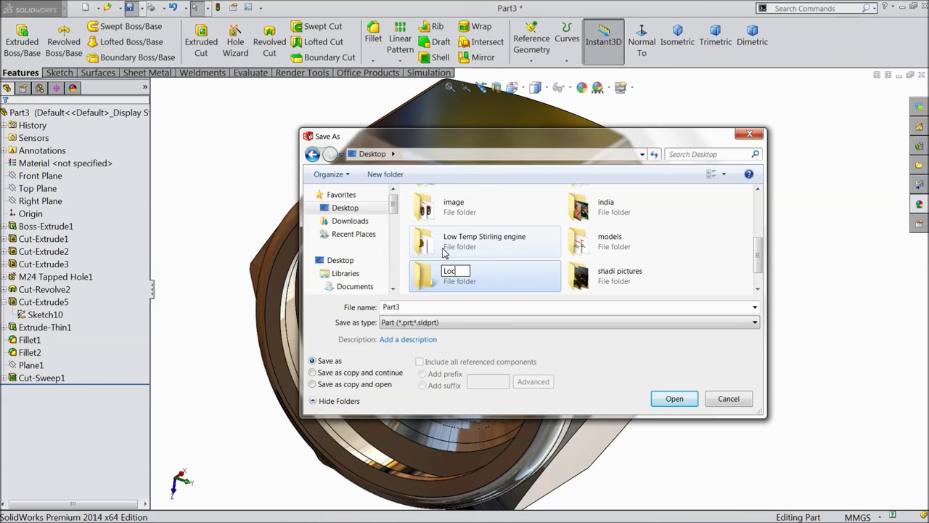
type("k Nut M24")
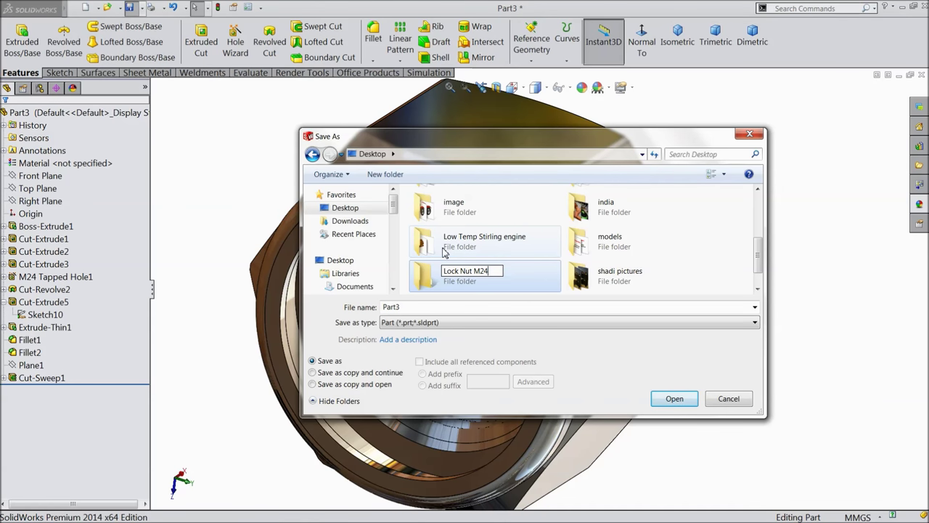
key("Return")
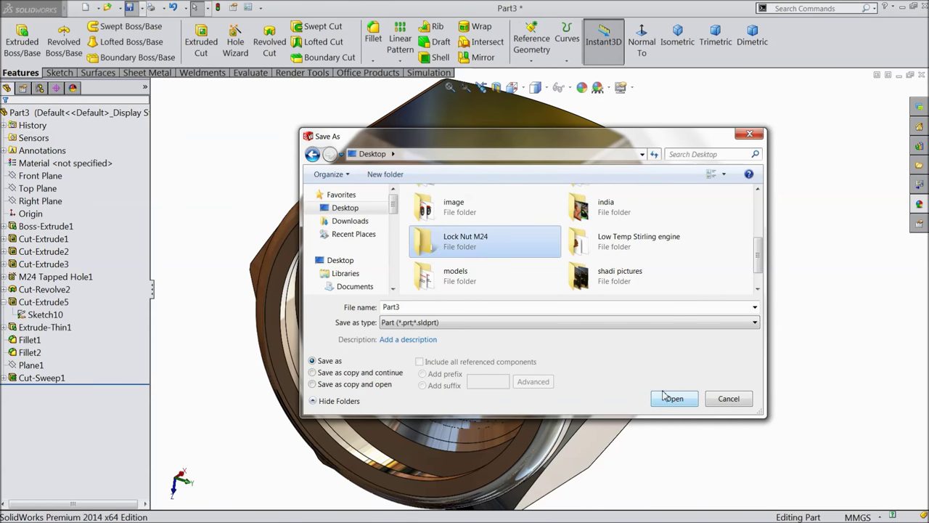
Save the part as Nut M24 inside the Lock Nut M24 folder
double_click(488, 249)
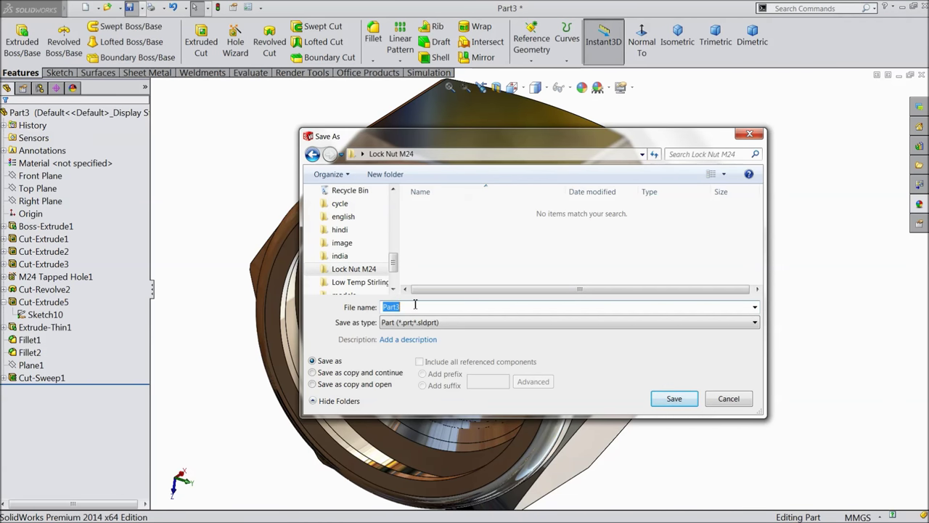
type("Nut M24")
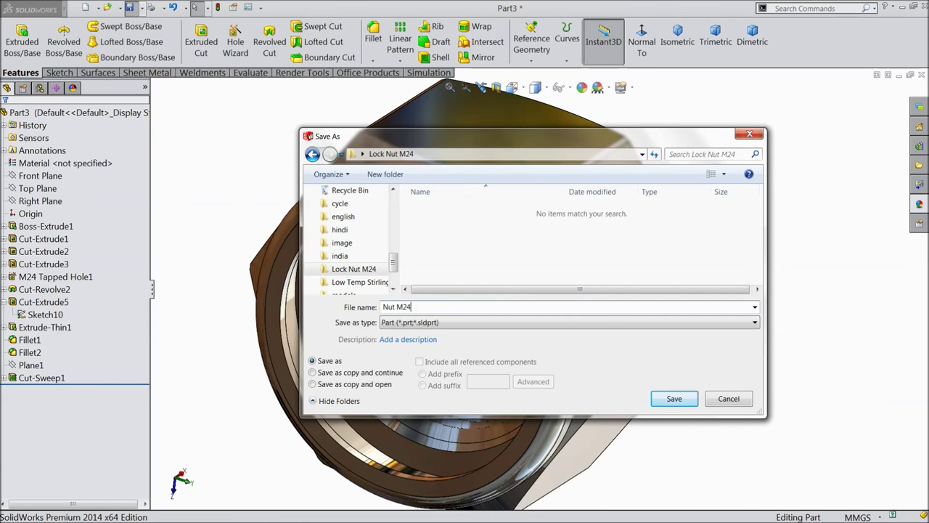
left_click(674, 399)
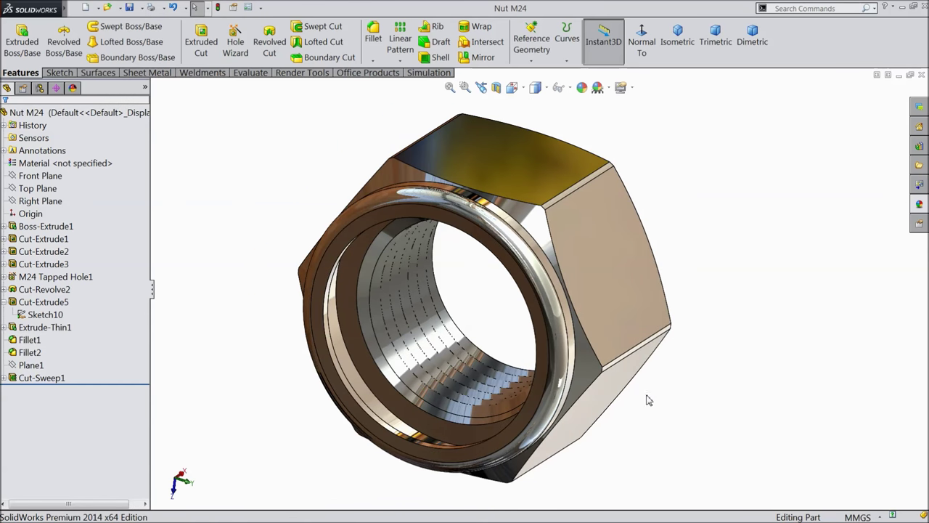
middle_click_drag(602, 379, 602, 369)
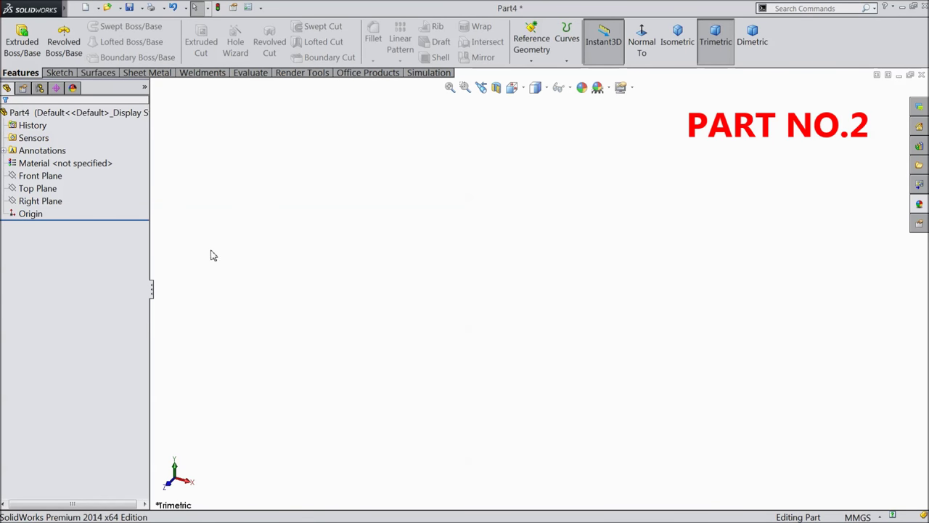
Sketch two concentric circles centred on the origin on the Front Plane, the outer one about 97 mm in radius
left_click(43, 176)
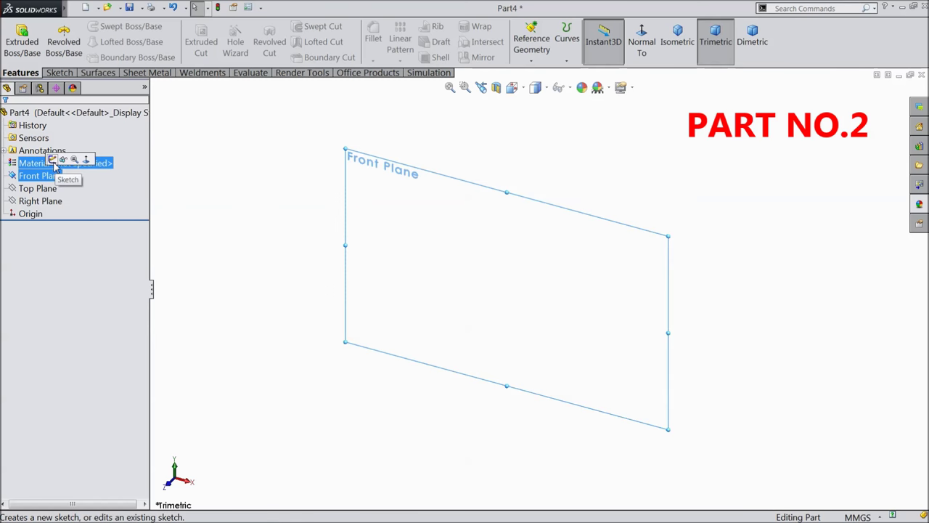
left_click(56, 166)
left_click(60, 74)
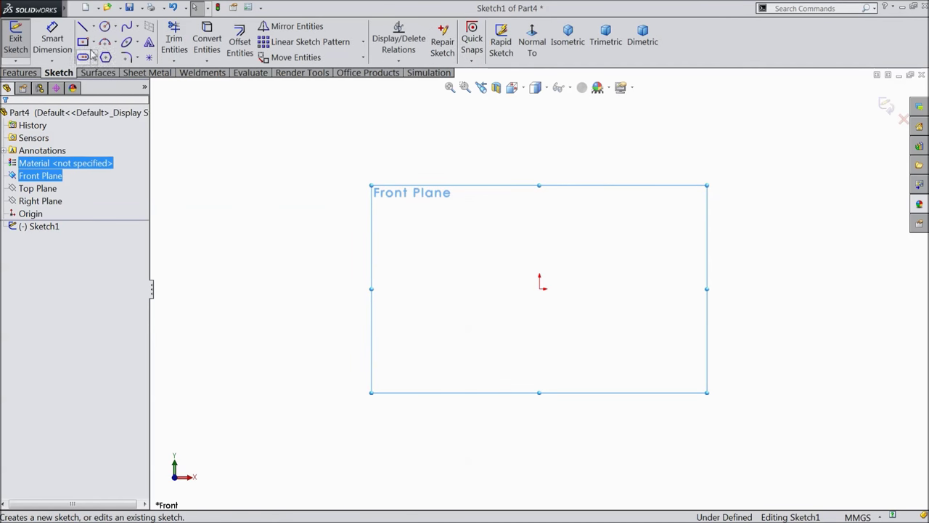
left_click(107, 27)
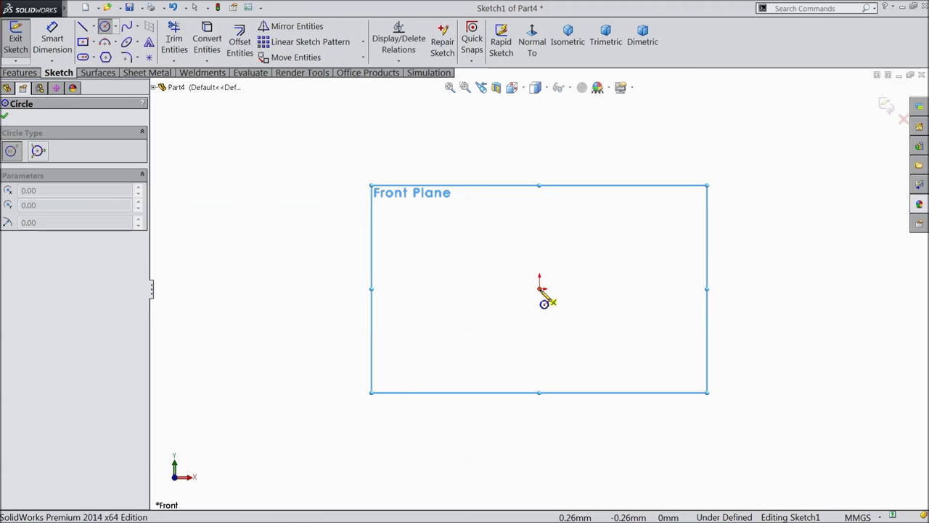
left_click(539, 286)
left_click(391, 186)
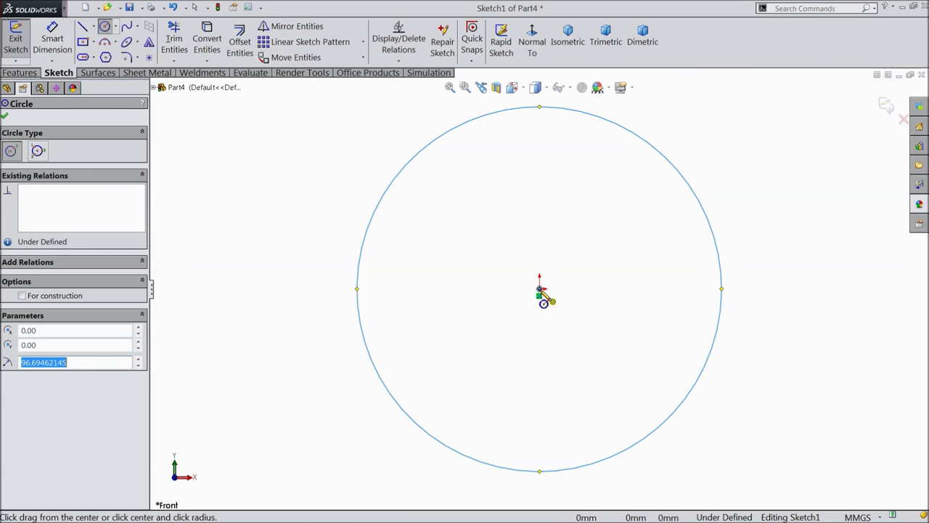
left_click(539, 288)
left_click(416, 240)
Dimension the outer circle's diameter as 29 mm
left_click(52, 40)
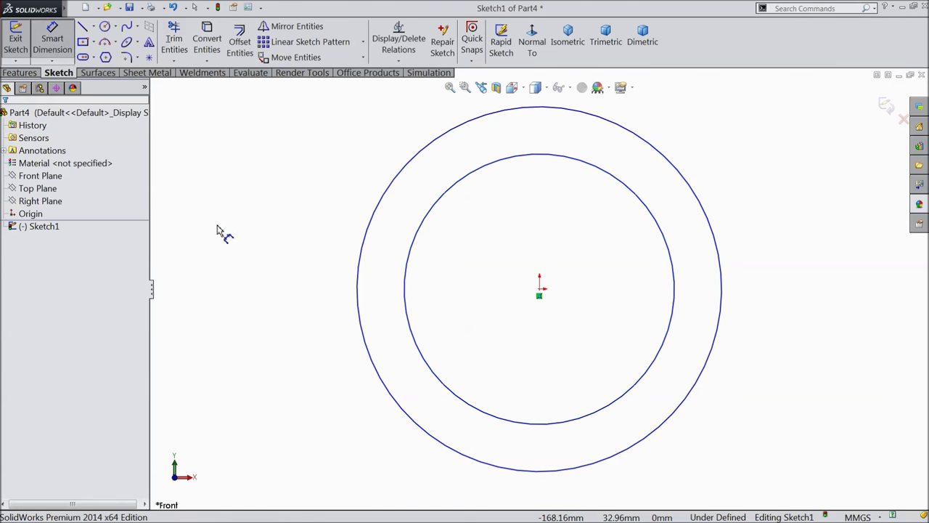
left_click(359, 299)
left_click(304, 290)
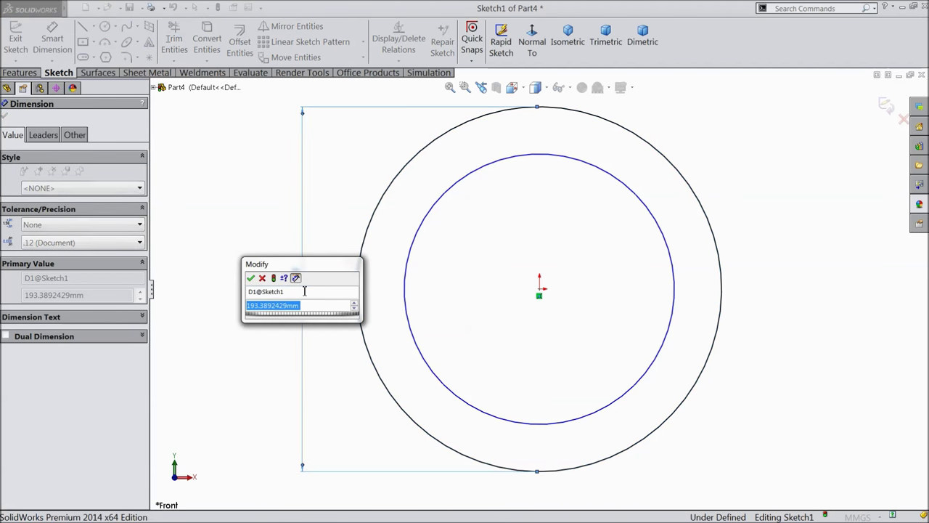
type("29")
key("Return")
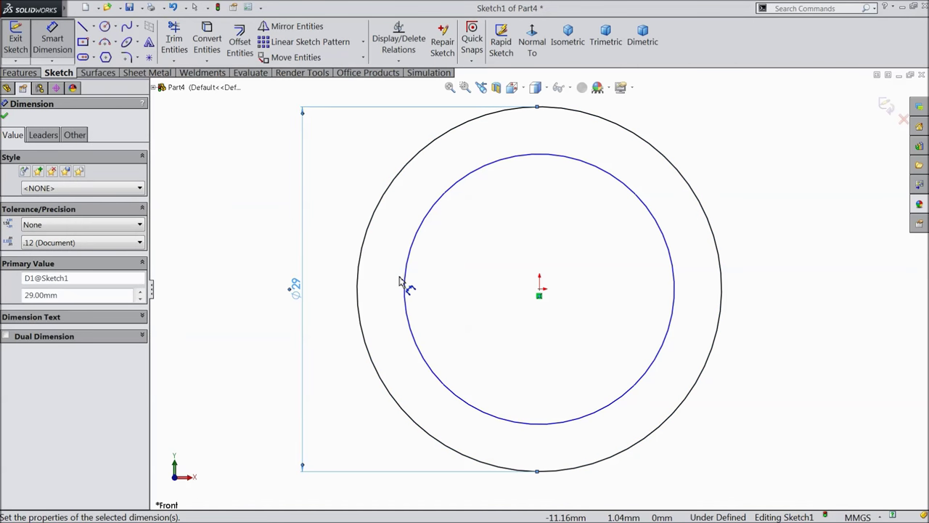
Dimension the inner circle's diameter as 21 mm
left_click(407, 286)
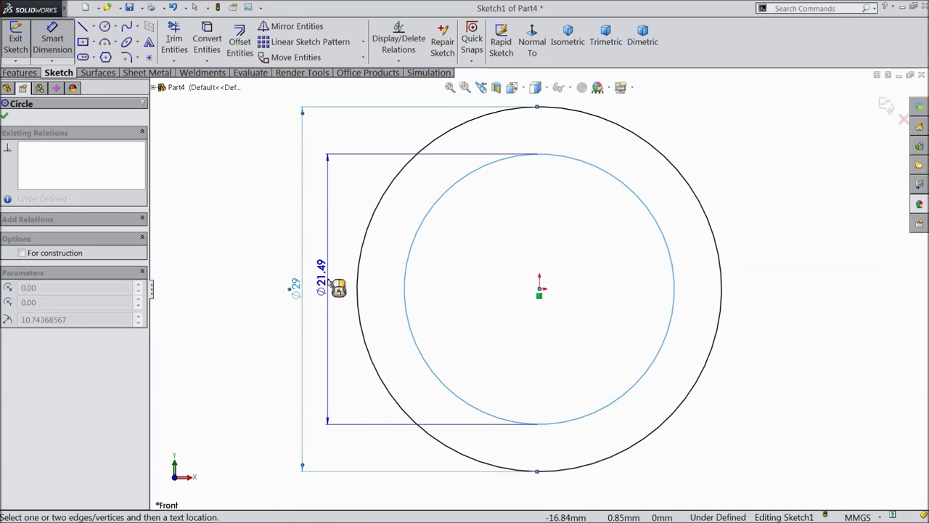
left_click(332, 283)
type("21")
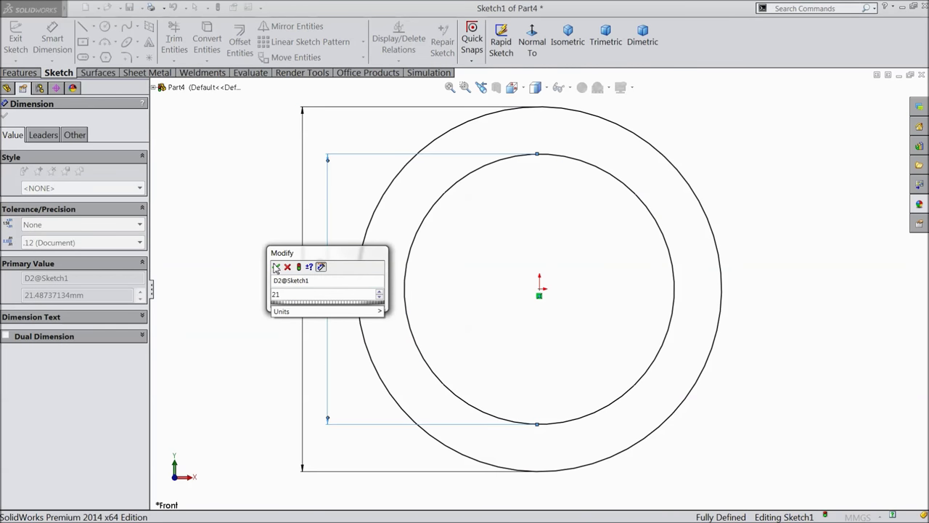
left_click(276, 267)
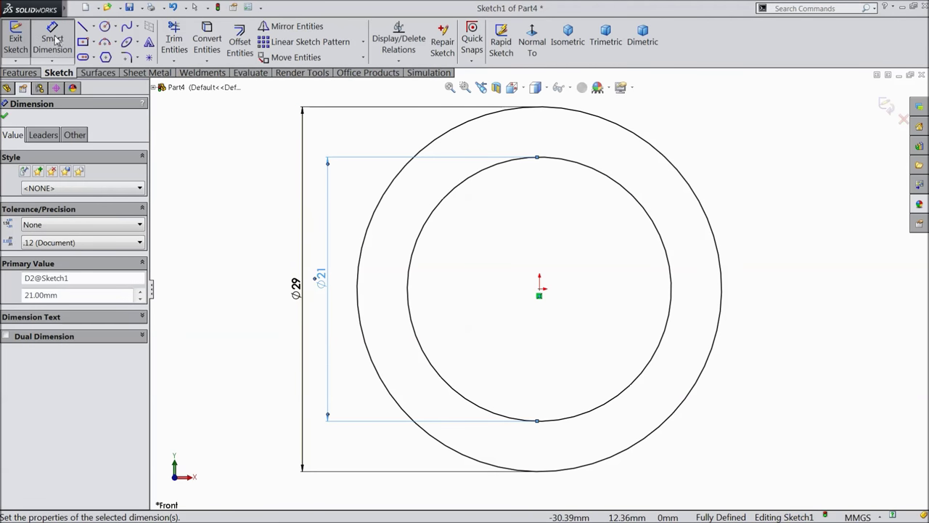
Extrude the ring profile with a Blind depth of 5 mm
left_click(20, 73)
left_click(22, 41)
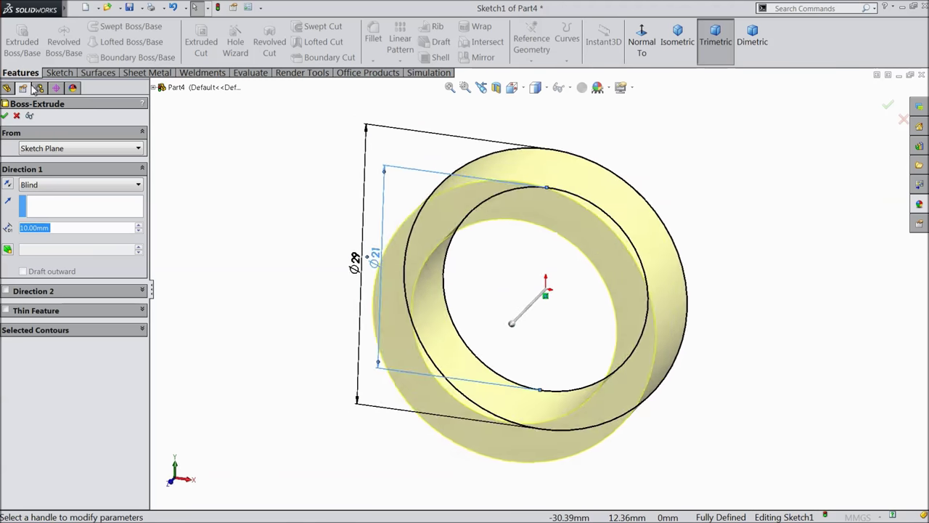
type("5")
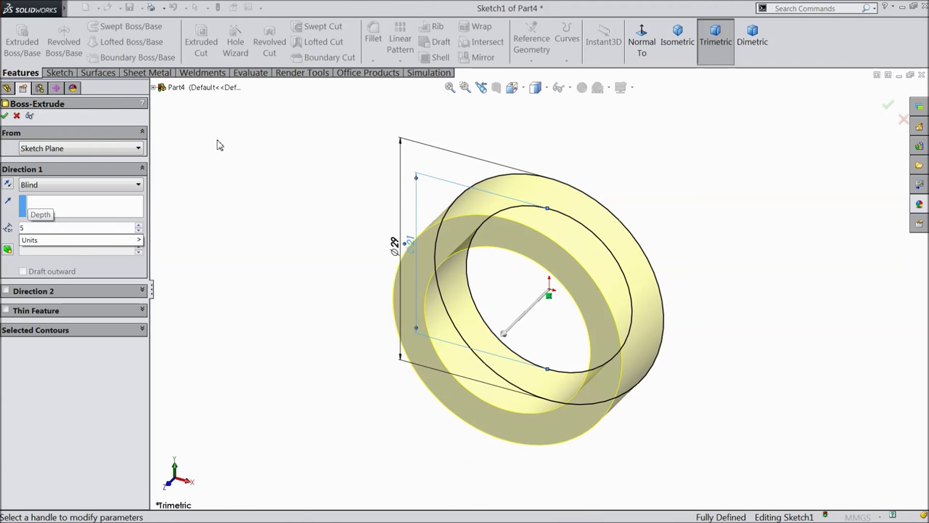
key("Return")
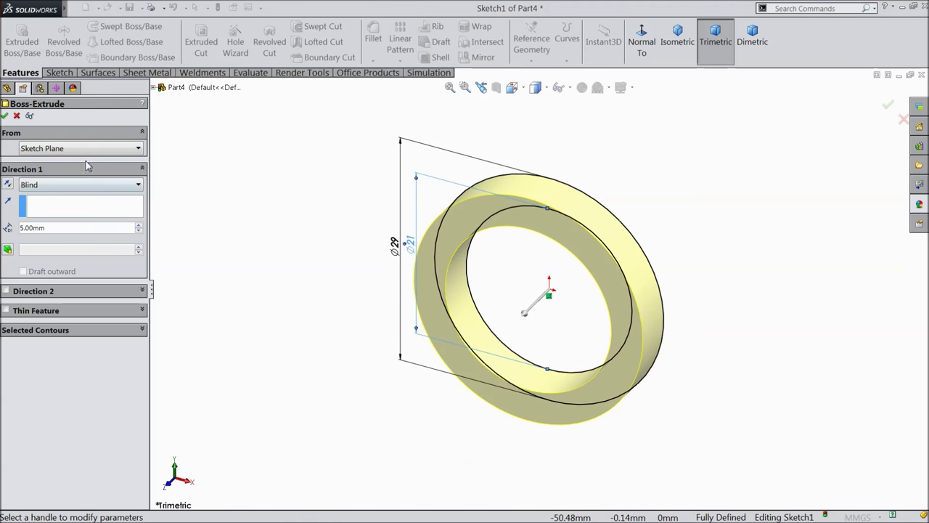
left_click(7, 116)
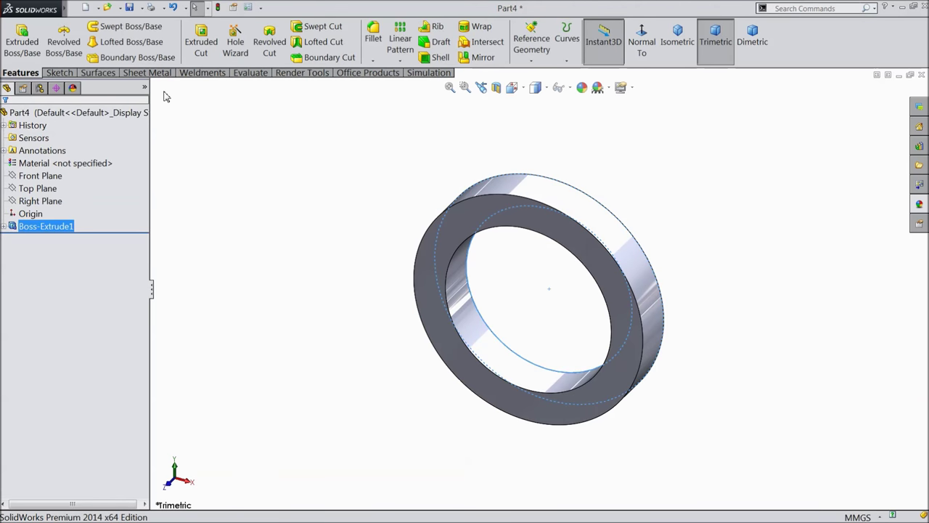
Chamfer the edges of the ring's outer cylindrical face by 0.5 mm at 45 degrees
left_click(372, 60)
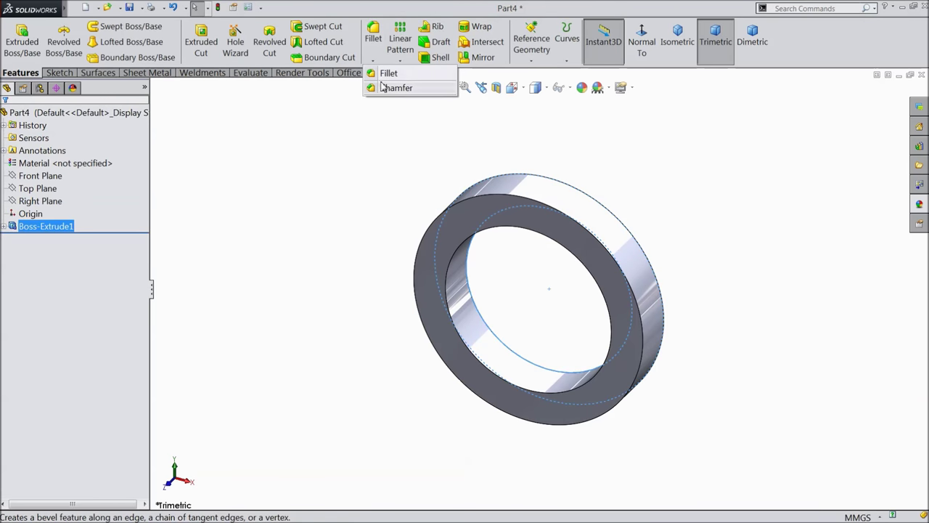
left_click(386, 89)
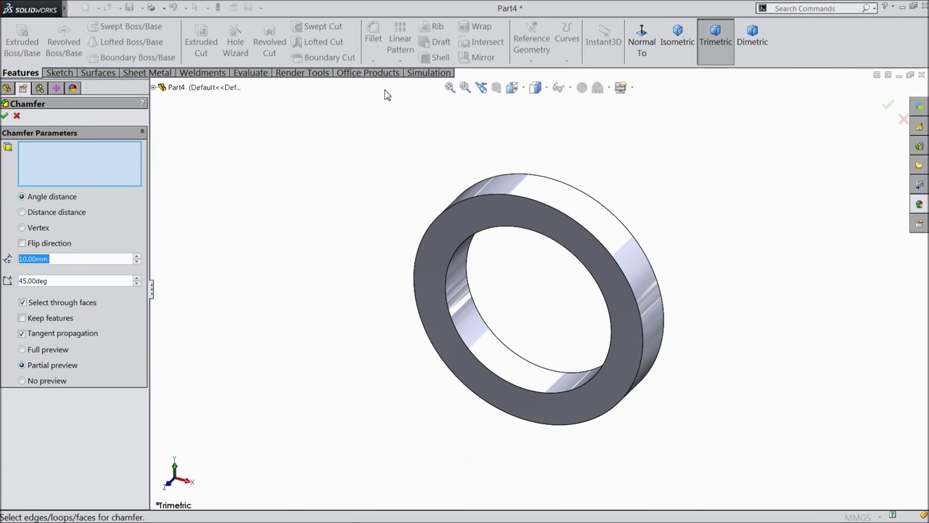
type("0.5")
key("Return")
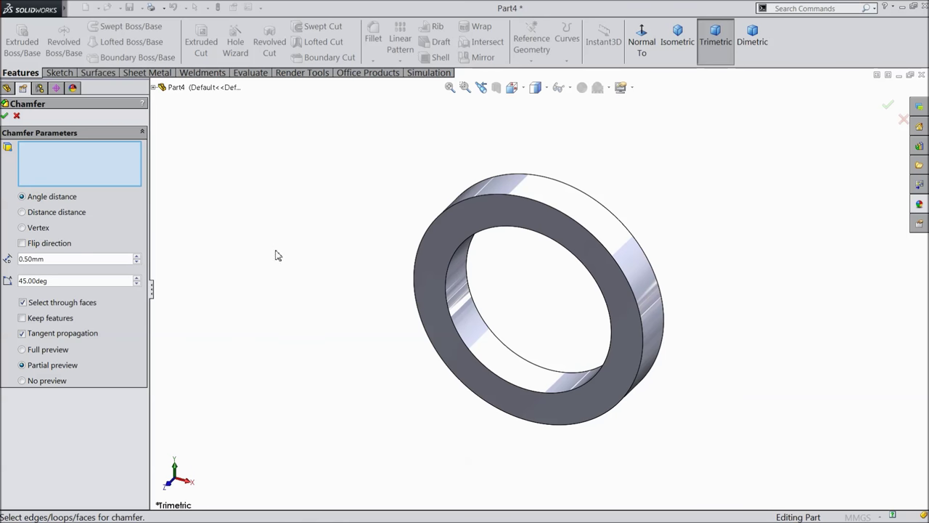
scroll(685, 270, "down", 2)
left_click(599, 251)
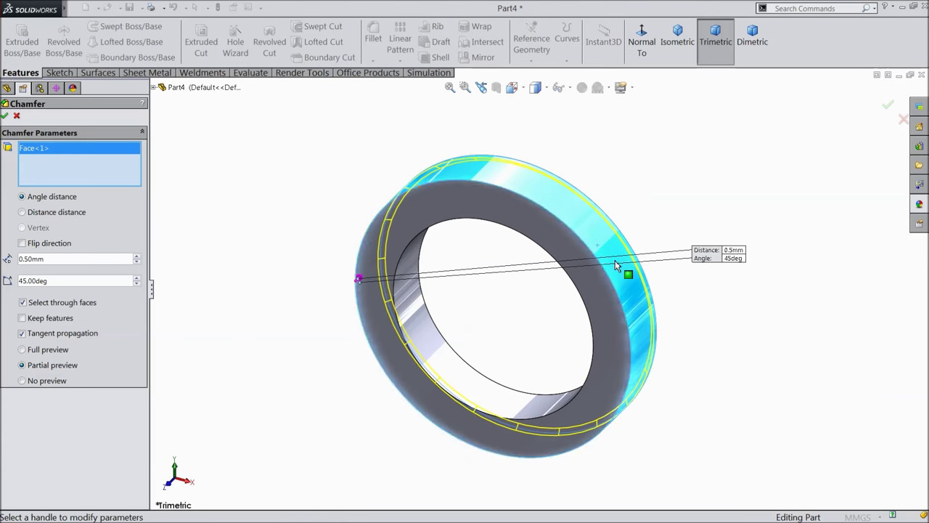
left_click(5, 117)
Apply a red medium gloss plastic appearance to the whole ring part
middle_click_drag(327, 272, 322, 251)
scroll(639, 298, "up", 2)
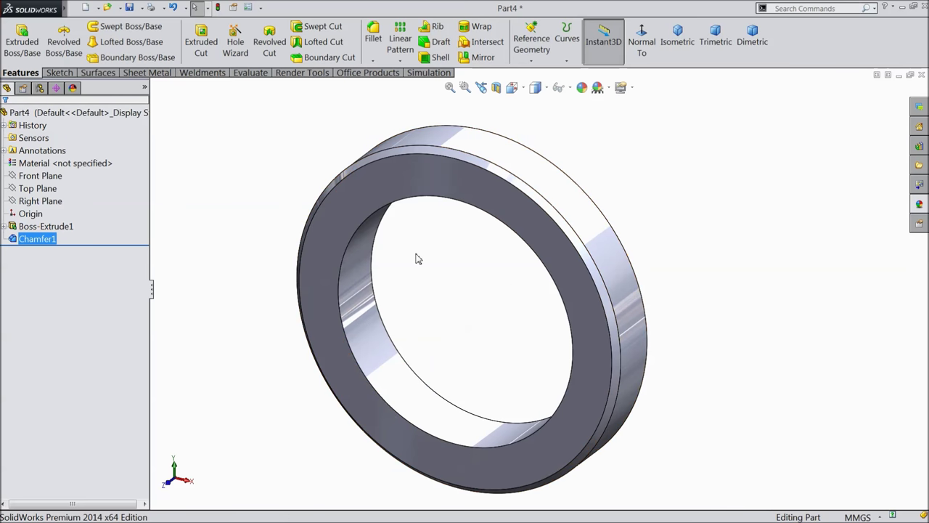
left_click(116, 112)
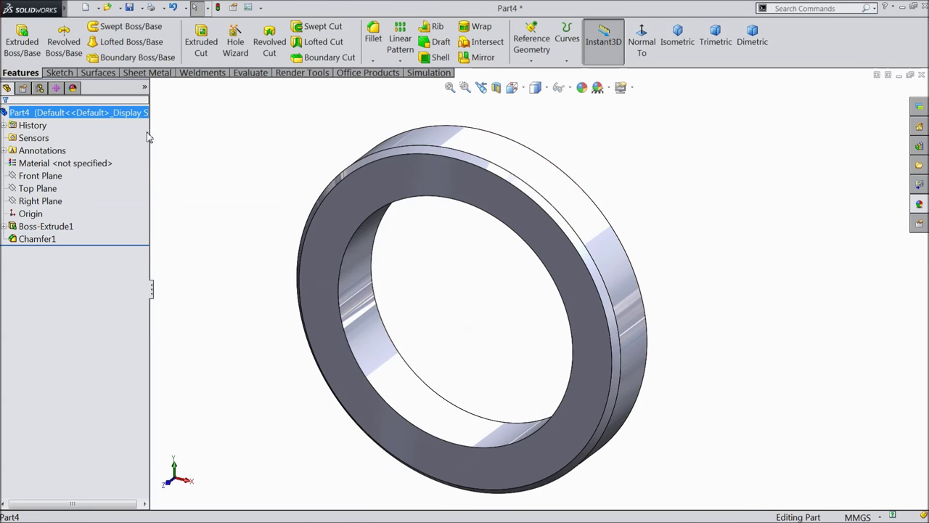
left_click(919, 205)
scroll(872, 178, "up", 3)
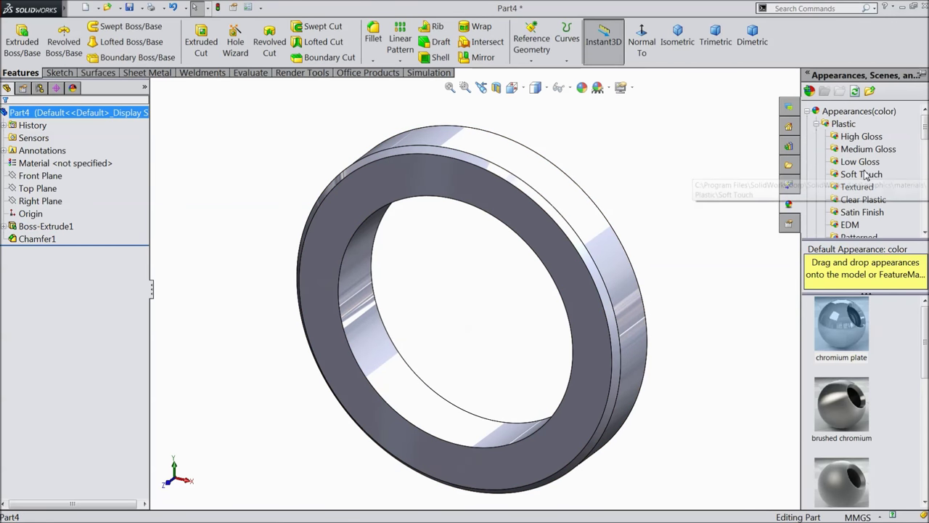
left_click(869, 149)
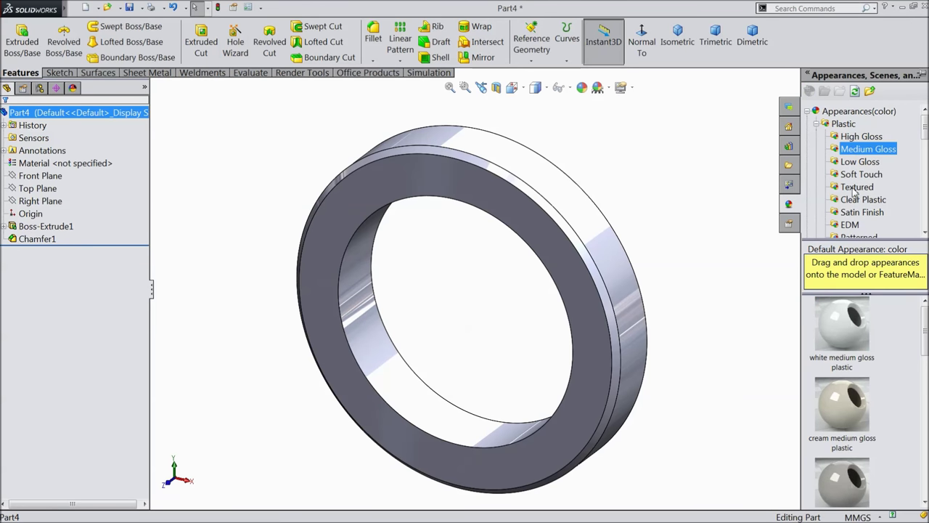
scroll(864, 337, "down", 5)
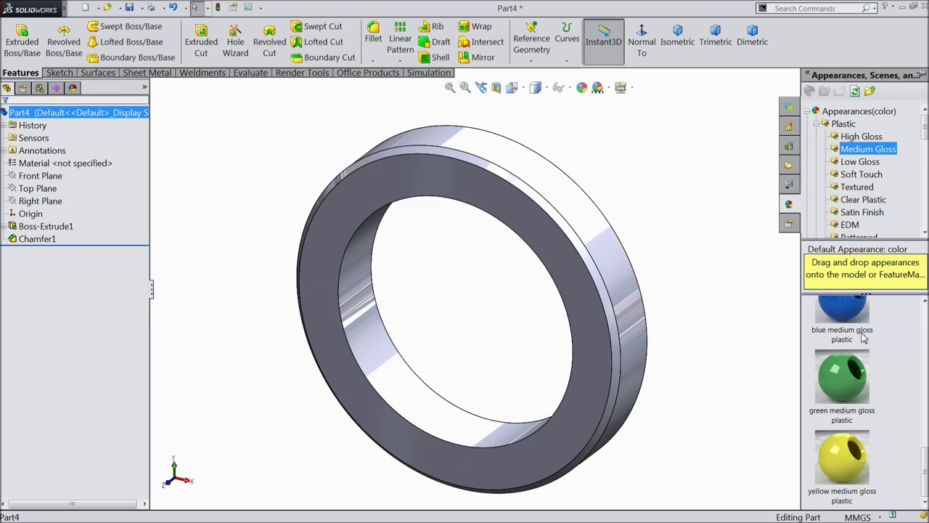
scroll(837, 356, "up", 2)
mouse_move(837, 355)
mouse_move(713, 300)
middle_mouse_down()
mouse_move(751, 224)
mouse_move(699, 275)
mouse_move(712, 296)
middle_mouse_up()
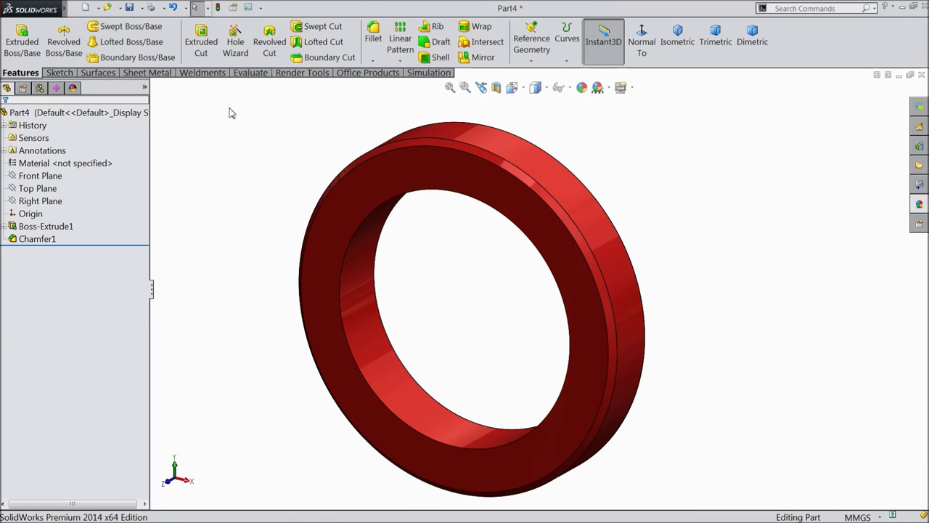
Save the ring part as Packing in the Lock Nut M24 folder
key("ctrl+s")
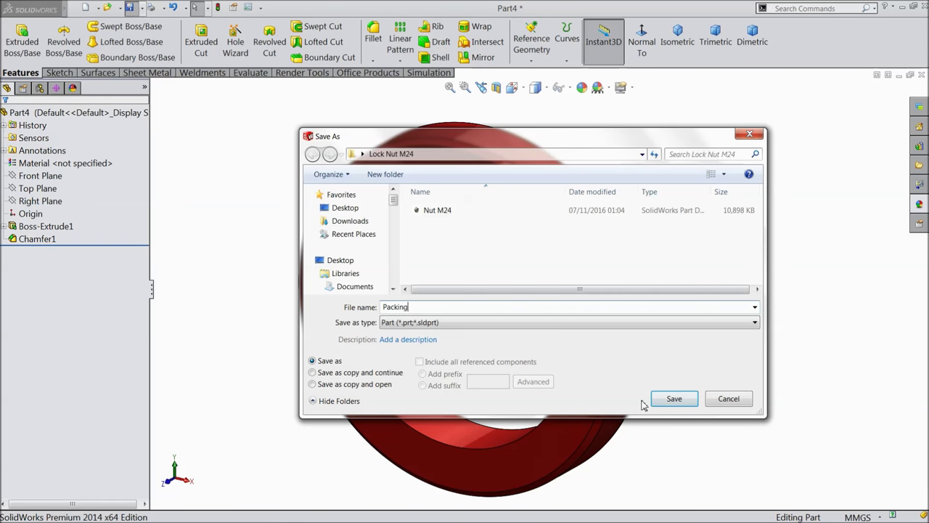
left_click(675, 398)
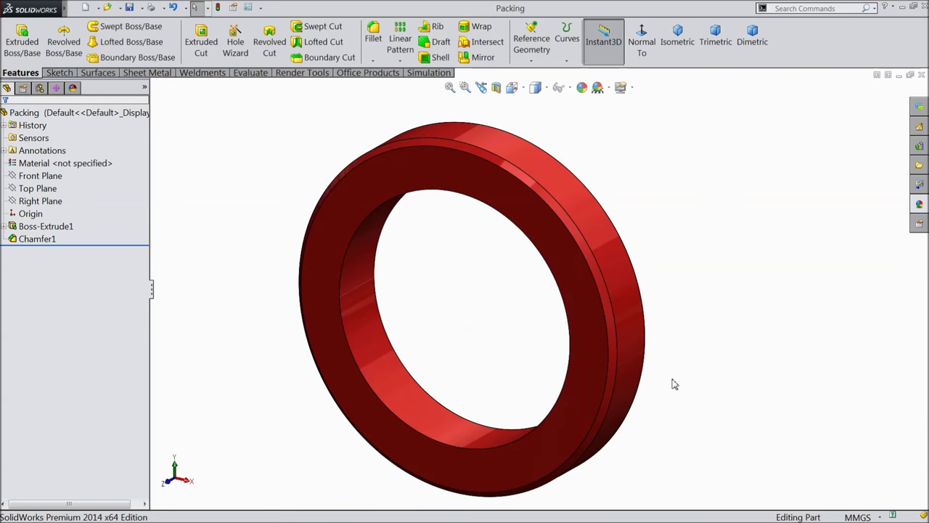
scroll(682, 371, "up", 2)
middle_click_drag(683, 371, 662, 309)
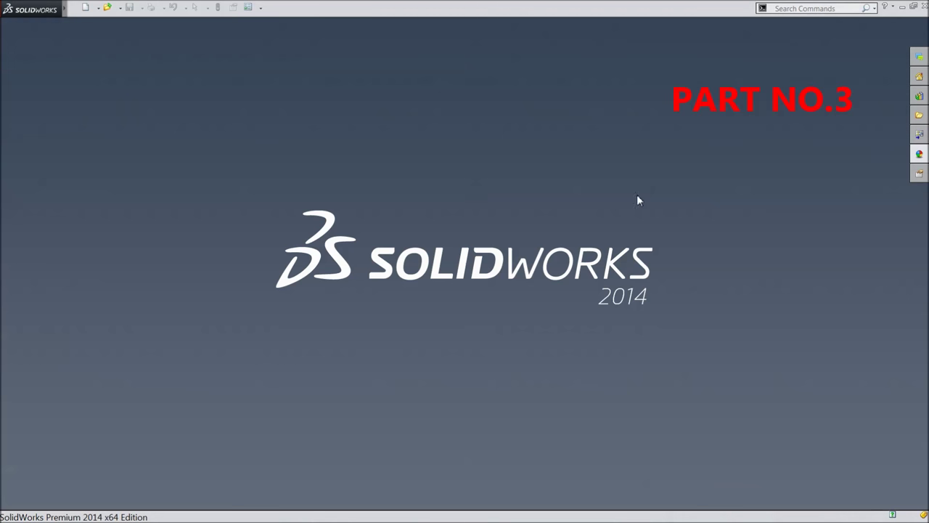
Create a new assembly document and widen the component insertion settings
left_click(85, 10)
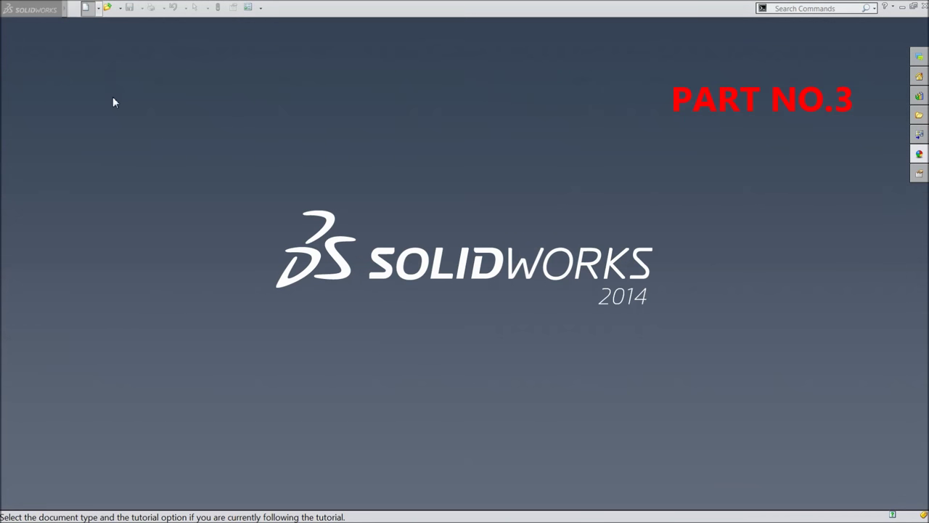
left_click(205, 277)
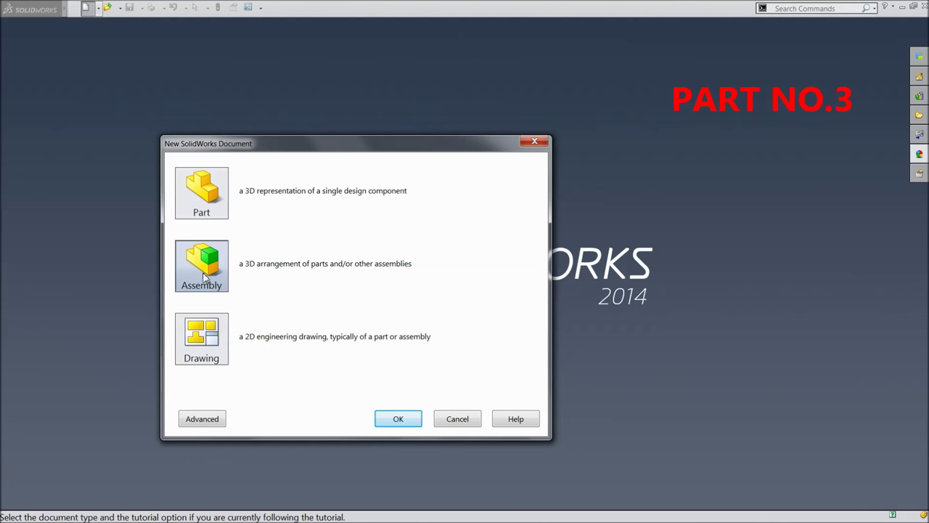
left_click(398, 419)
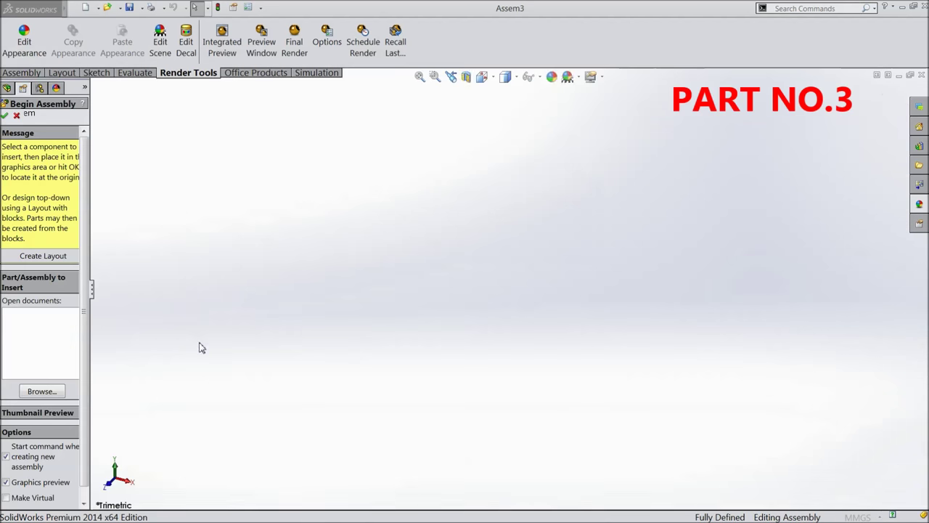
left_click_drag(89, 322, 134, 320)
Insert Nut M24 and Packing from the Lock Nut M24 folder, placing the ring beside the nut
left_click(62, 351)
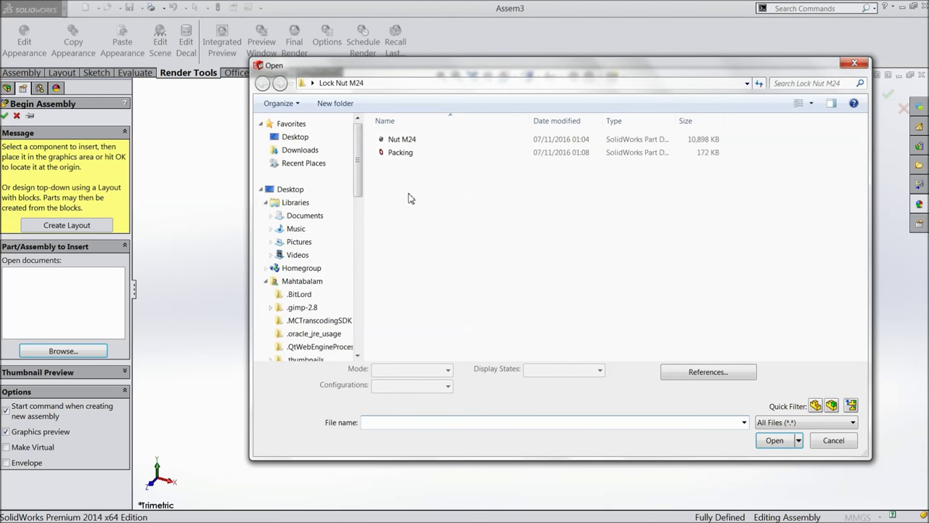
left_click(400, 140)
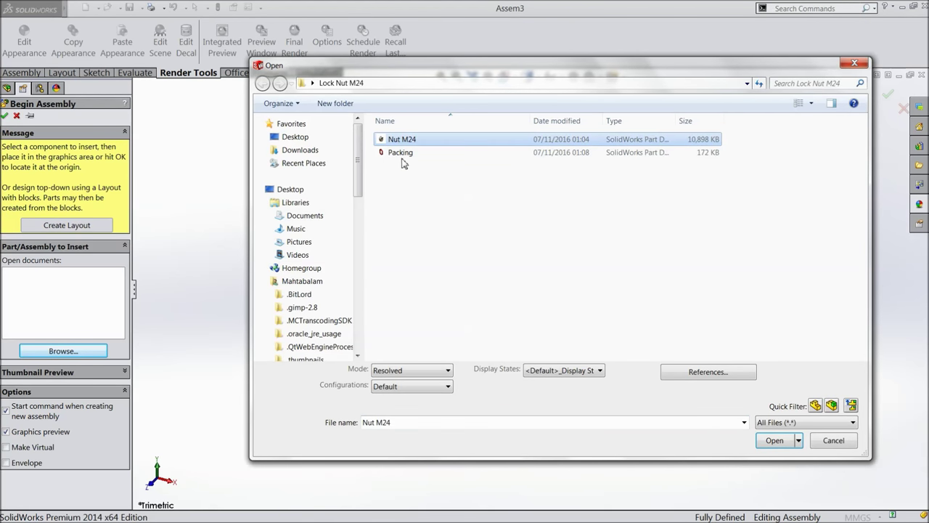
left_click(402, 153, "ctrl")
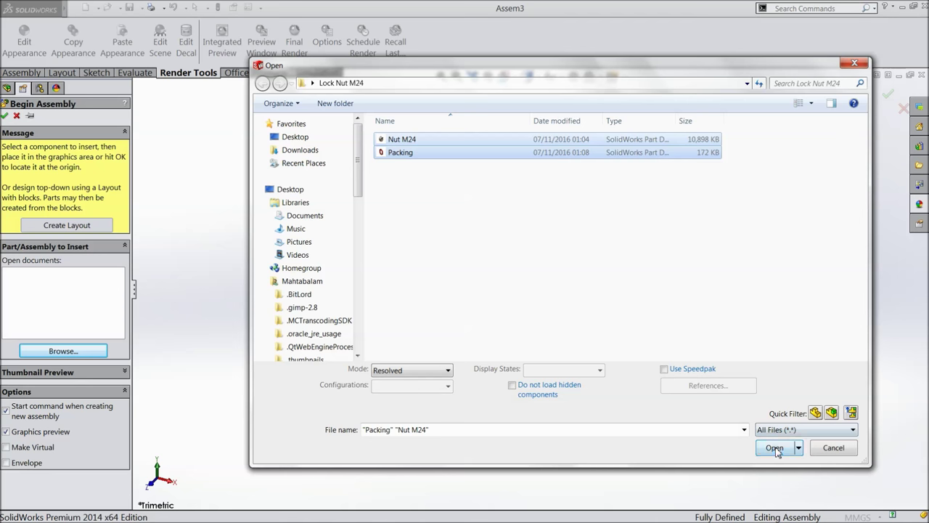
left_click(756, 438)
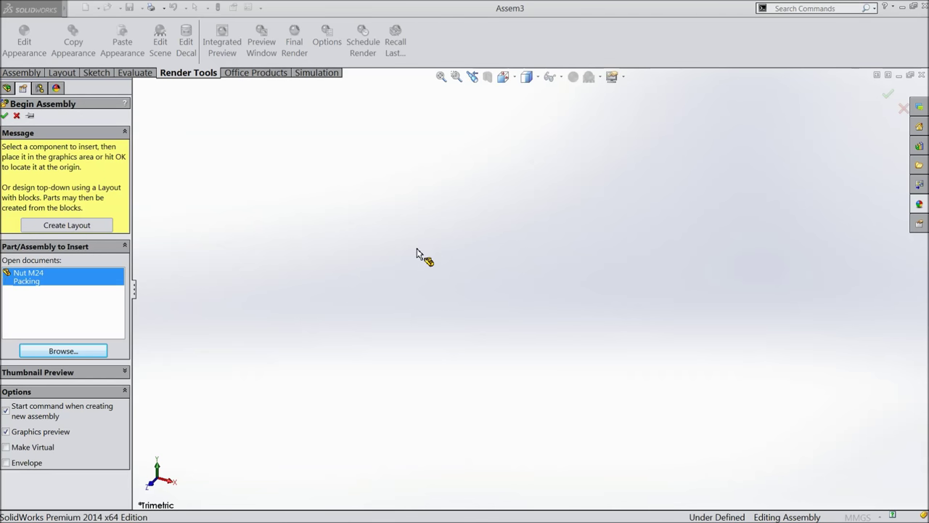
left_click(420, 256)
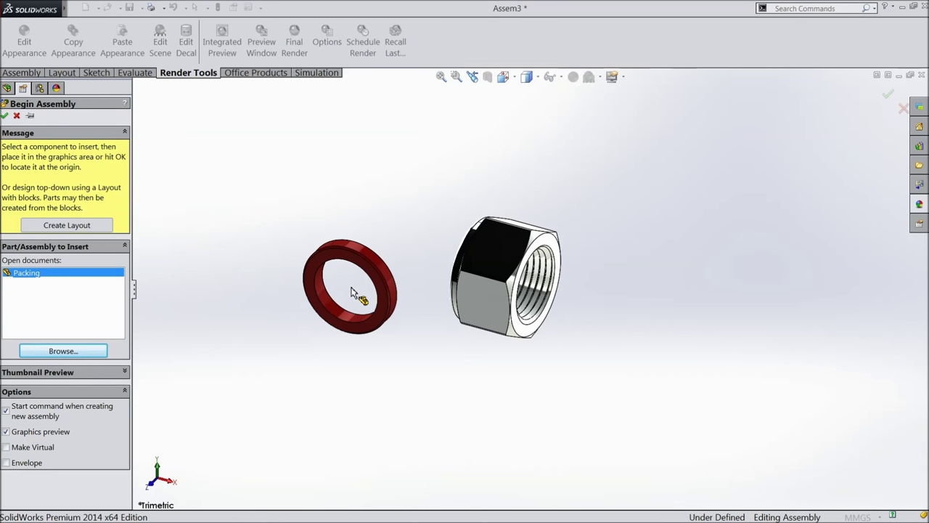
left_click(351, 292)
Set the assembly's scene to Plain White
scroll(494, 278, "down", 2)
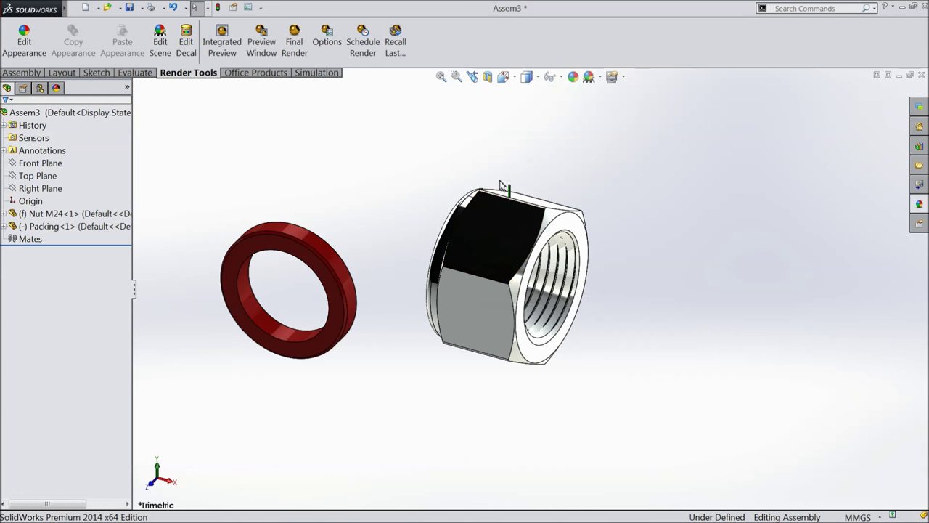
left_click(598, 76)
left_click(610, 38)
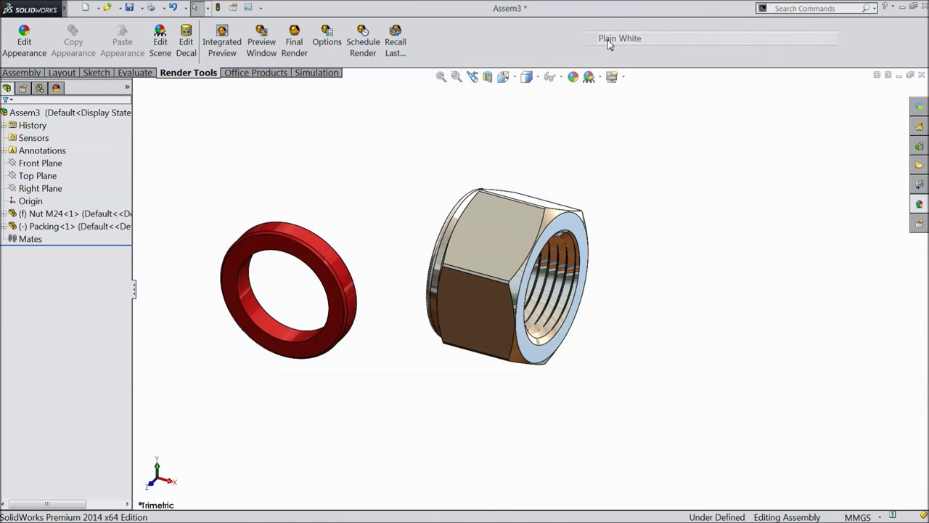
Add a concentric mate between the cylindrical face of the nut's unthreaded end recess and the packing ring's inner bore
left_click(22, 73)
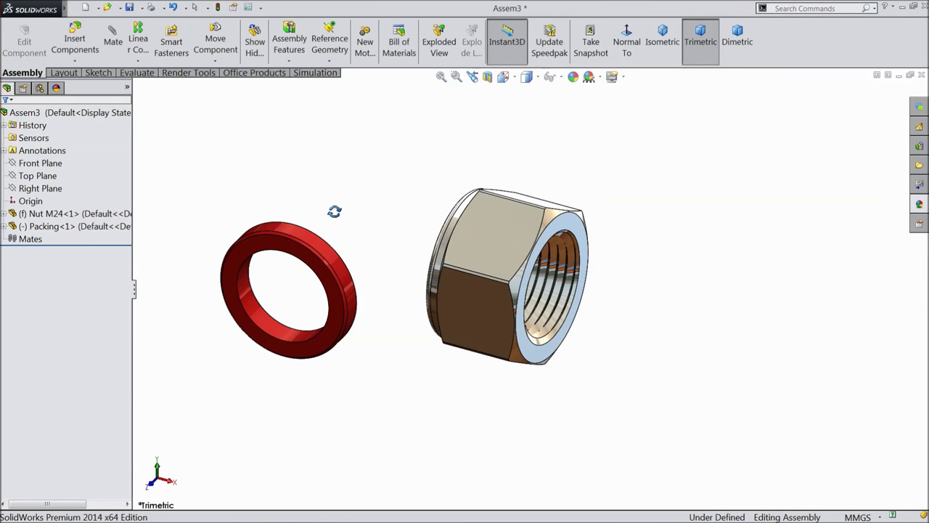
middle_click_drag(334, 212, 373, 239)
scroll(373, 239, "down", 3)
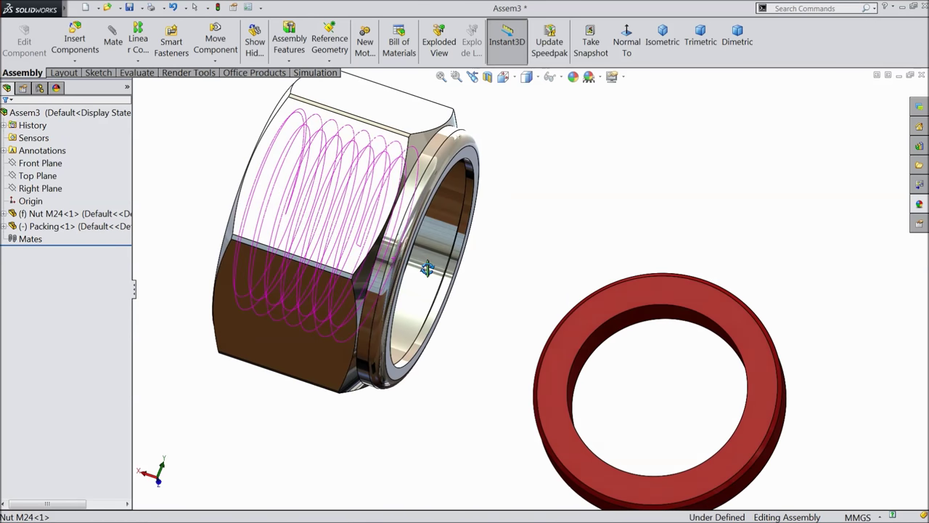
middle_click_drag(427, 269, 581, 342)
scroll(614, 348, "up", 3)
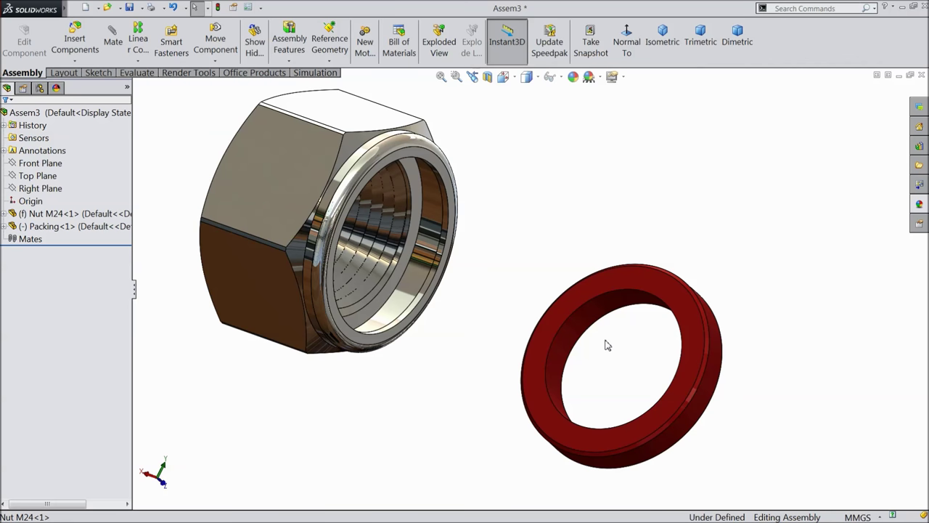
left_click(113, 36)
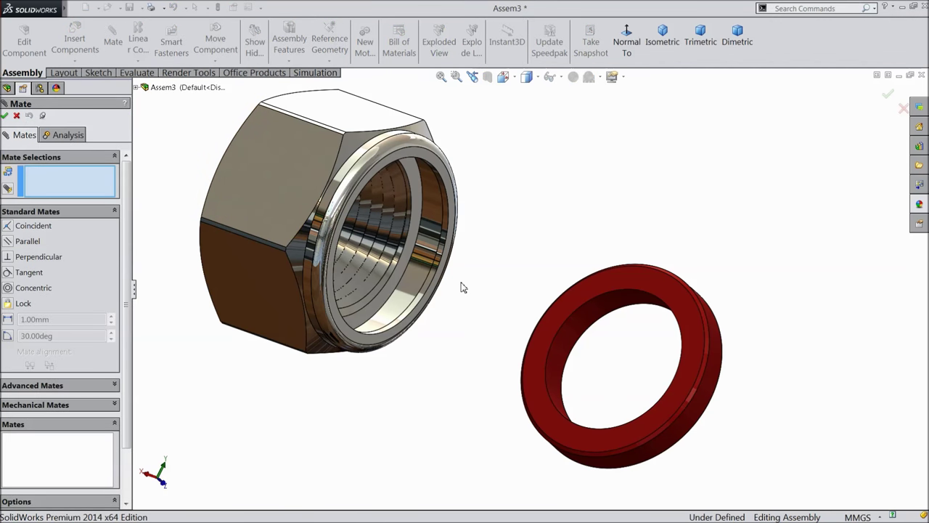
left_click(435, 264)
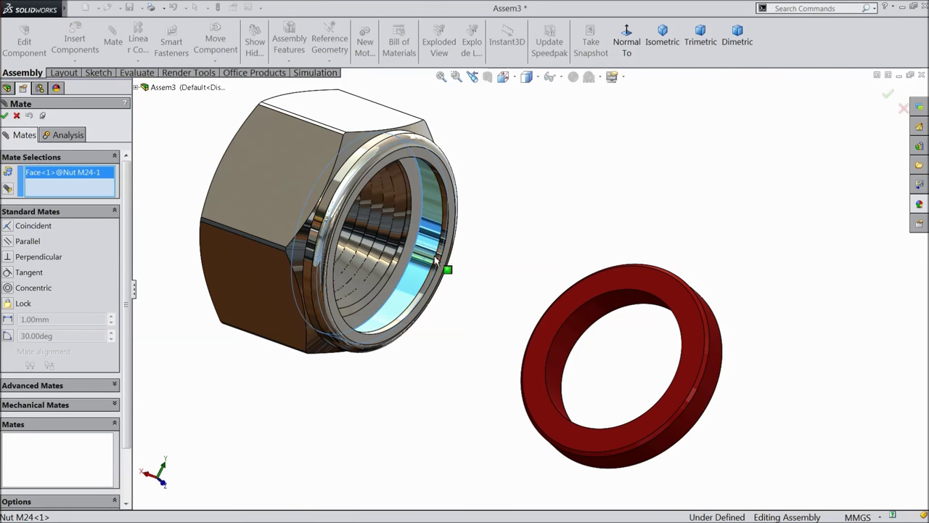
left_click(577, 331)
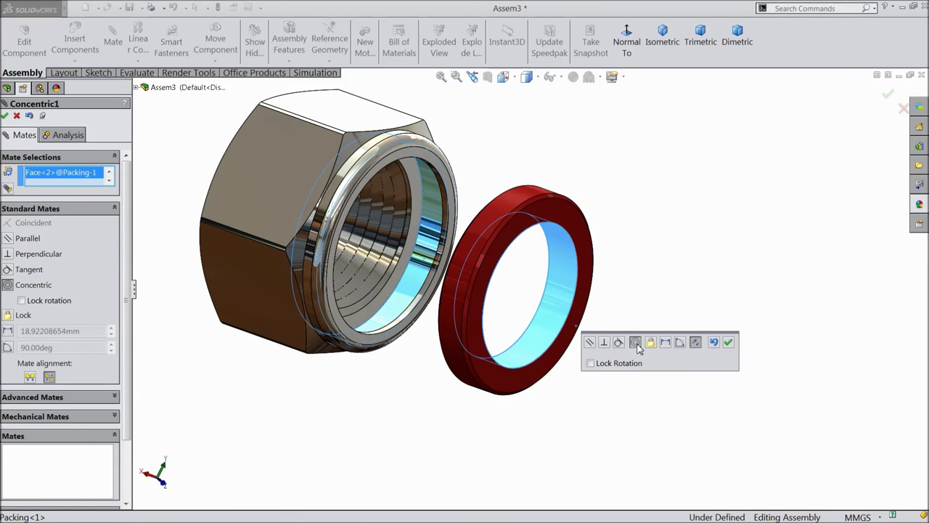
left_click(729, 342)
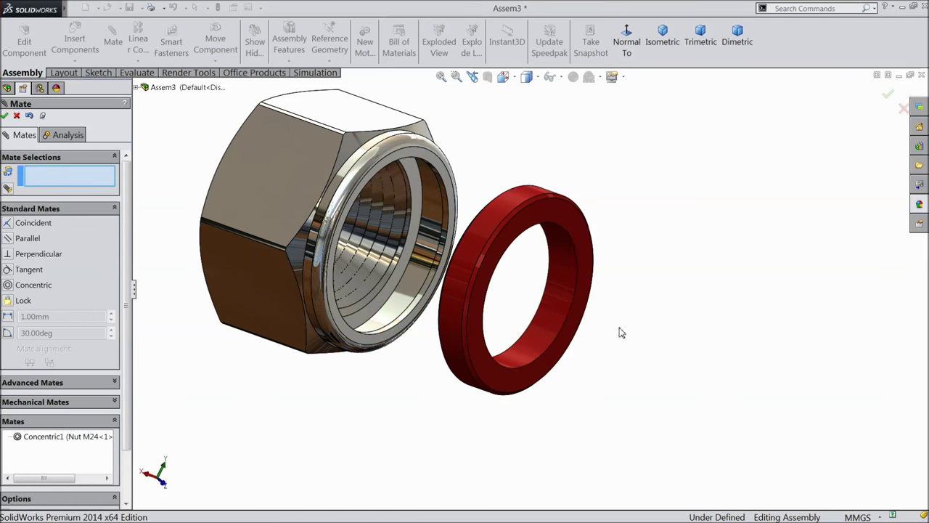
Add a coincident mate between the packing ring's flat face pointing away from the nut and the annular face inside the nut, then finish mating
scroll(596, 333, "down", 3)
left_click(545, 338)
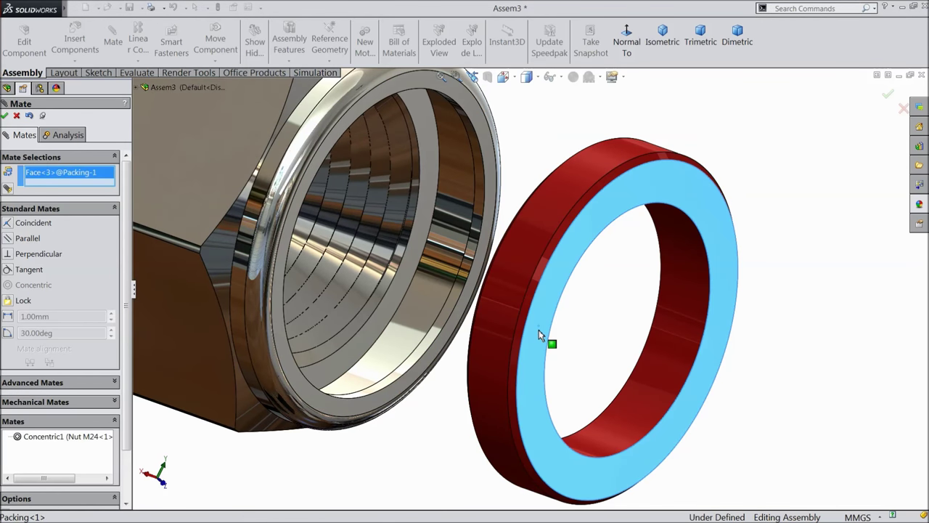
scroll(544, 338, "up", 3)
mouse_move(544, 339)
middle_mouse_down()
mouse_move(493, 284)
mouse_move(556, 338)
middle_mouse_up()
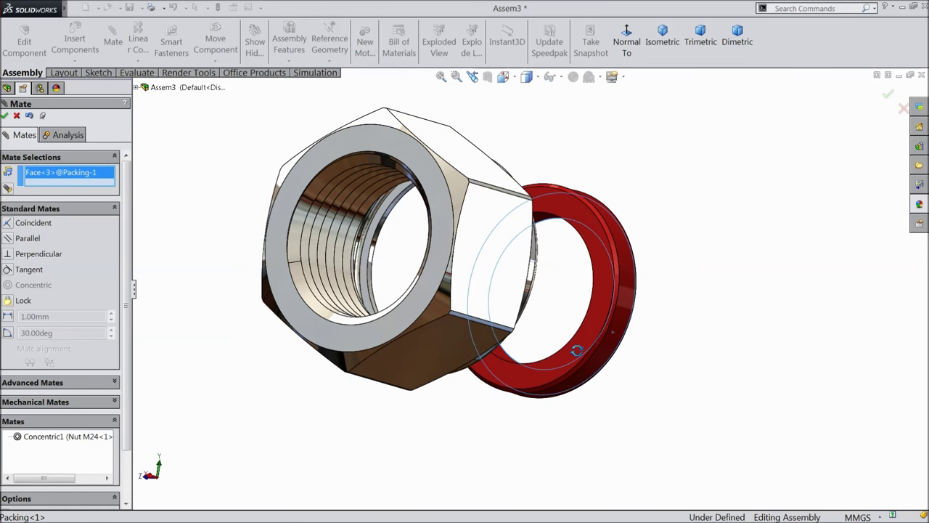
scroll(407, 236, "down", 5)
left_click(379, 249)
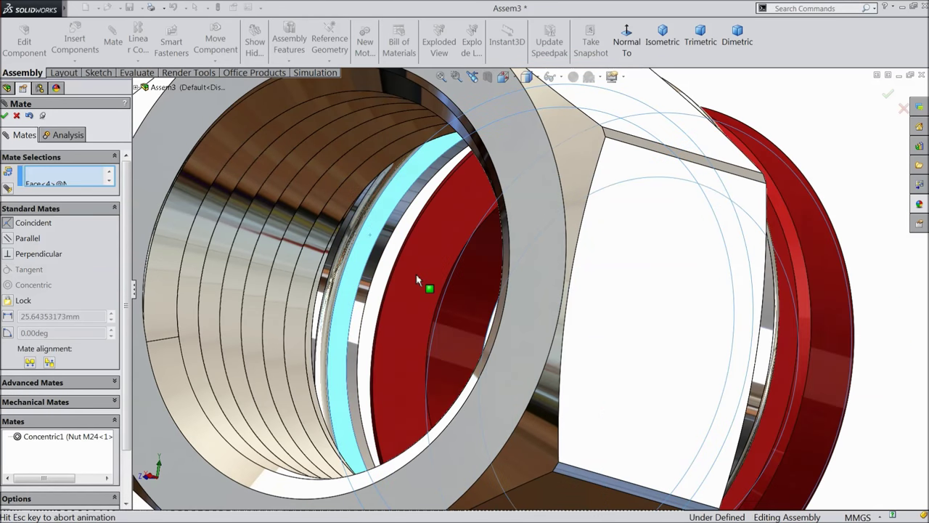
scroll(430, 286, "up", 5)
middle_click_drag(483, 322, 486, 289)
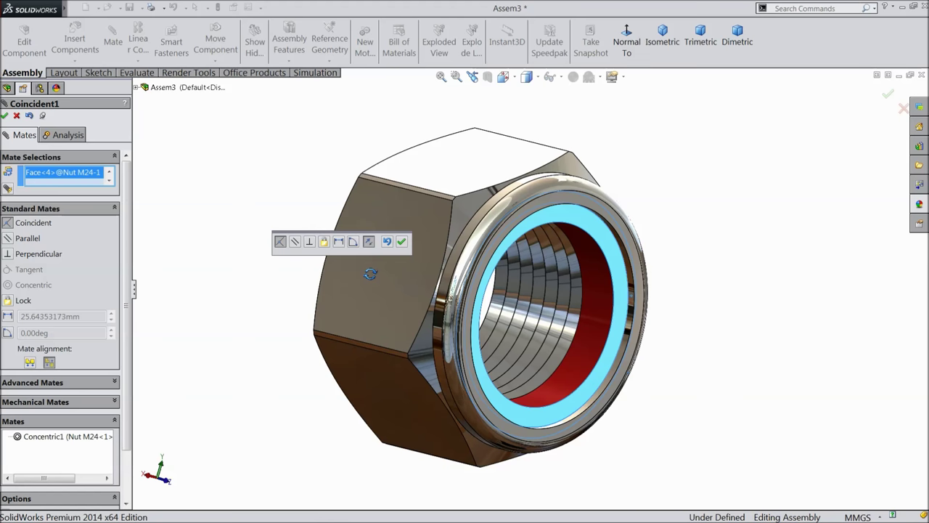
scroll(556, 306, "down", 3)
scroll(559, 316, "up", 5)
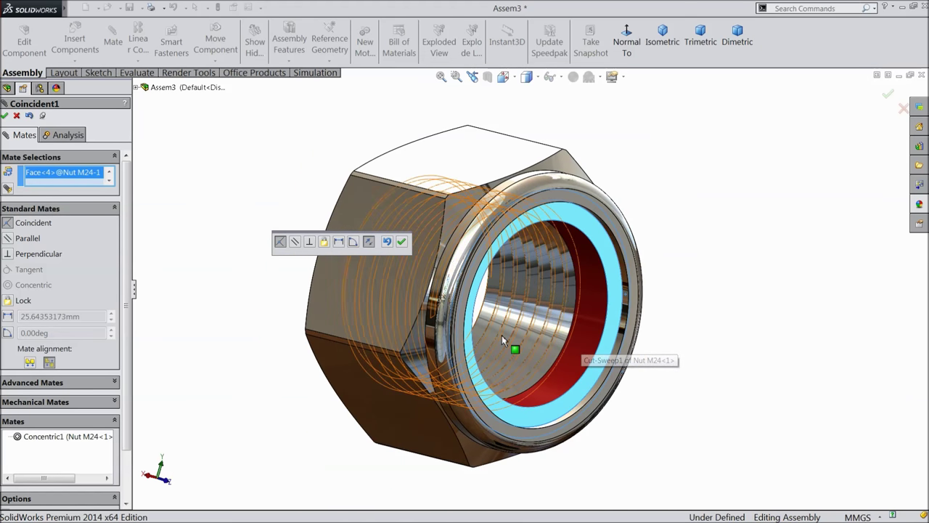
left_click(401, 242)
middle_click_drag(266, 302, 264, 283)
scroll(581, 327, "down", 2)
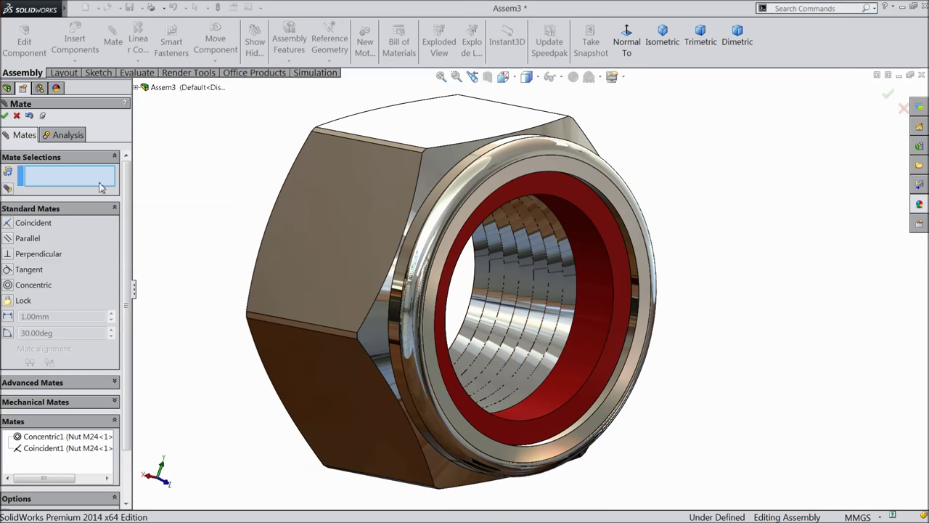
left_click(5, 116)
middle_click_drag(203, 197, 211, 162)
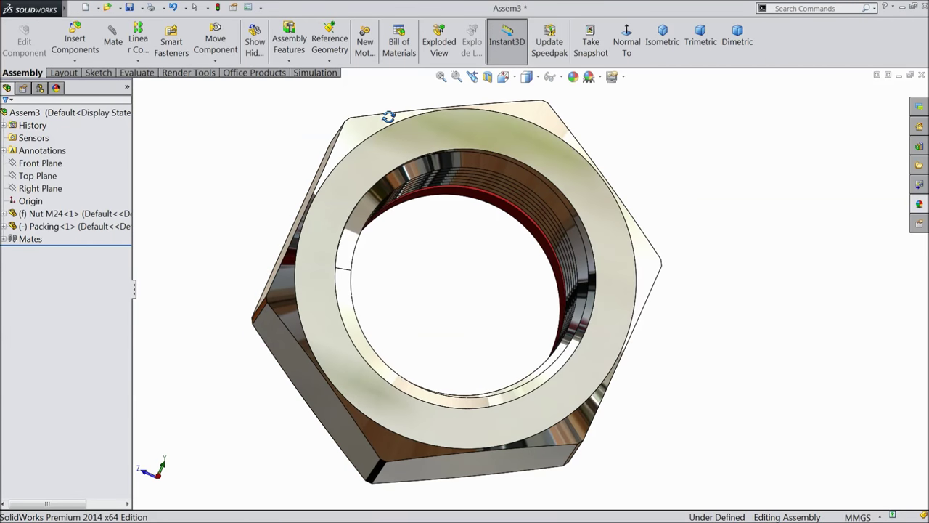
middle_click_drag(387, 127, 384, 142)
middle_click_drag(374, 175, 373, 161)
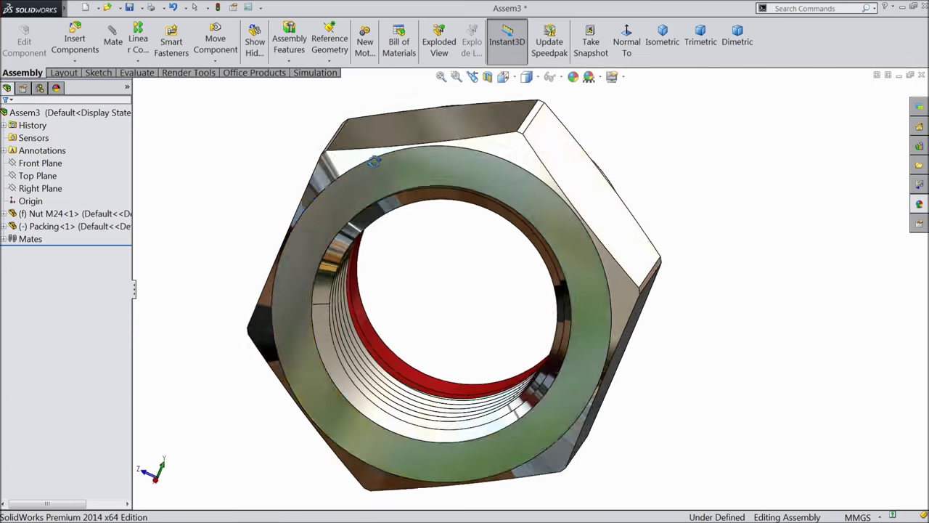